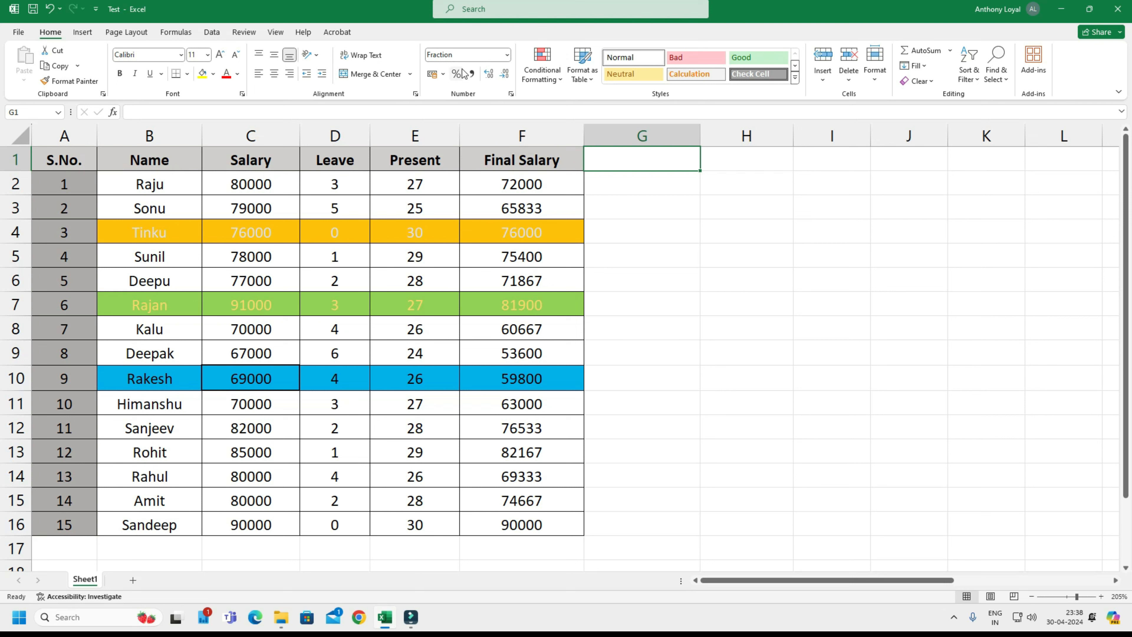
click(508, 56)
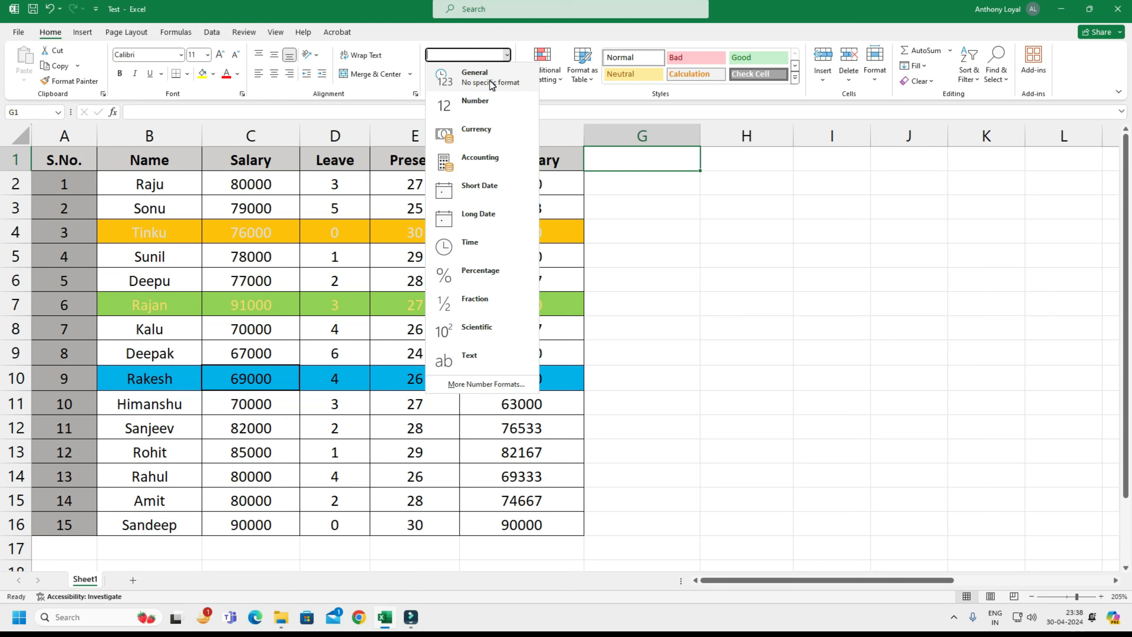
click(692, 196)
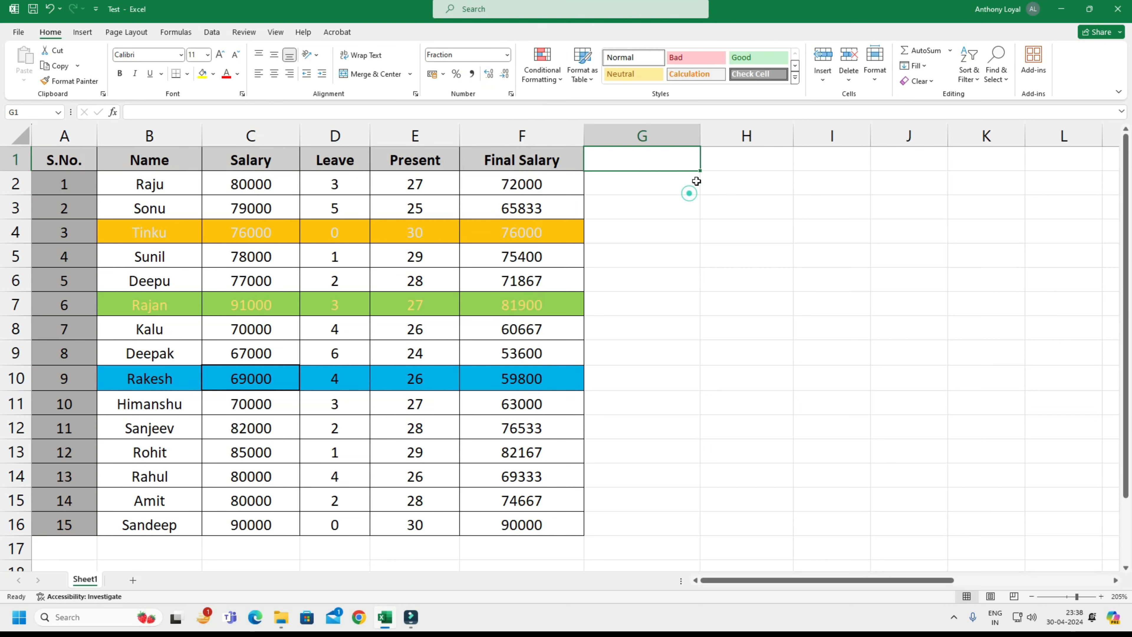
Enter 50000 in cell G2 beside the salary table.
click(689, 185)
text(50000)
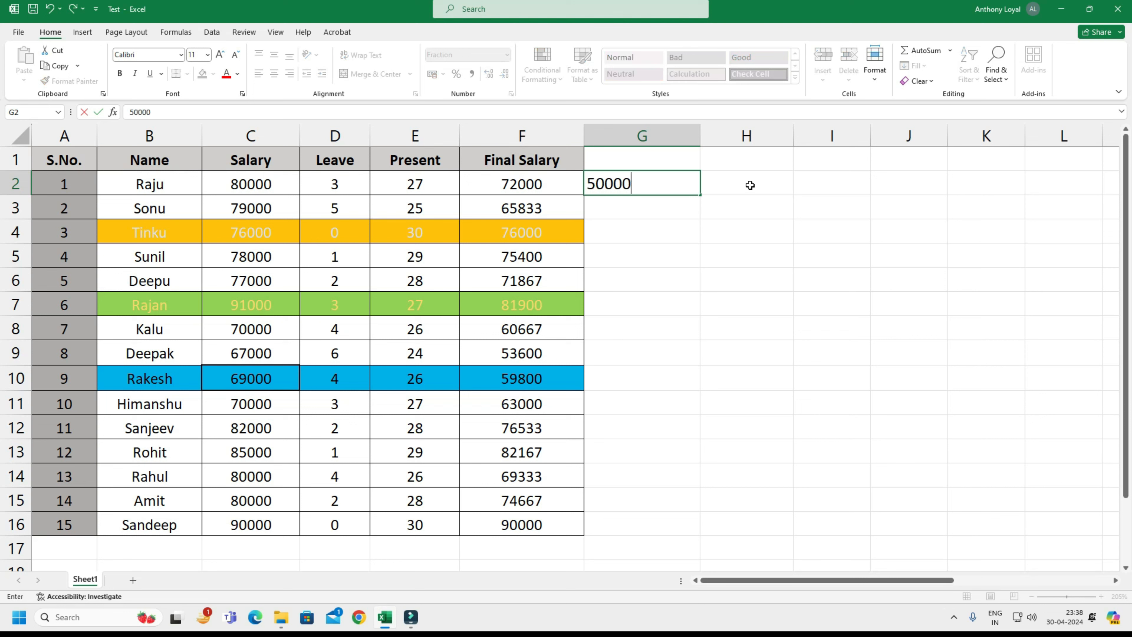
key(Return)
key(Up)
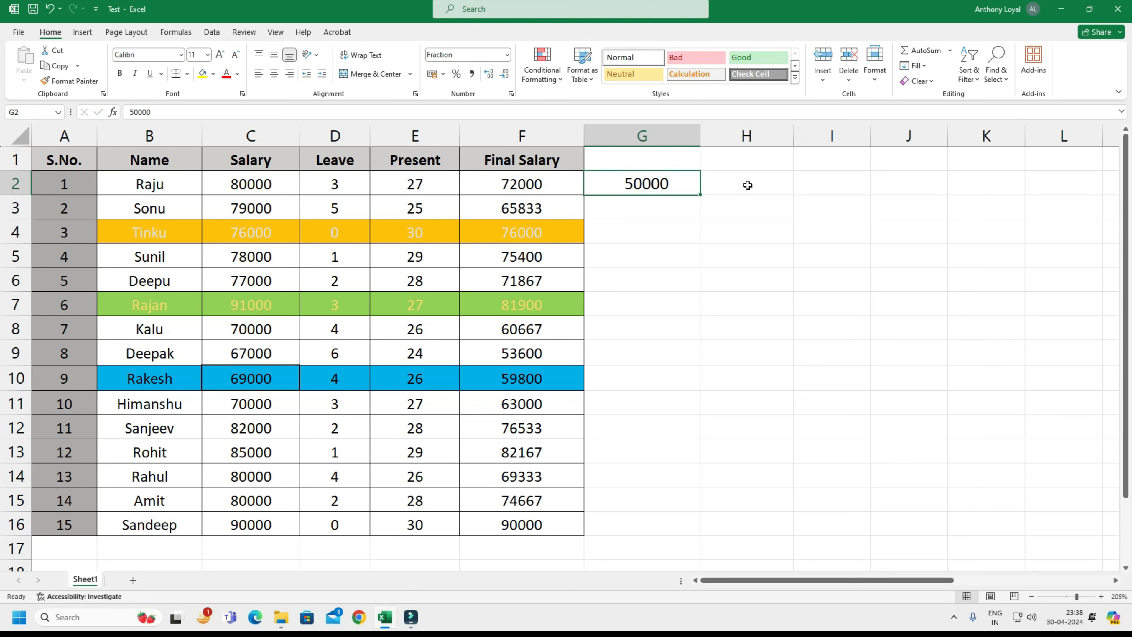
Apply the General number format to cell G2, followed by the Number format.
click(507, 56)
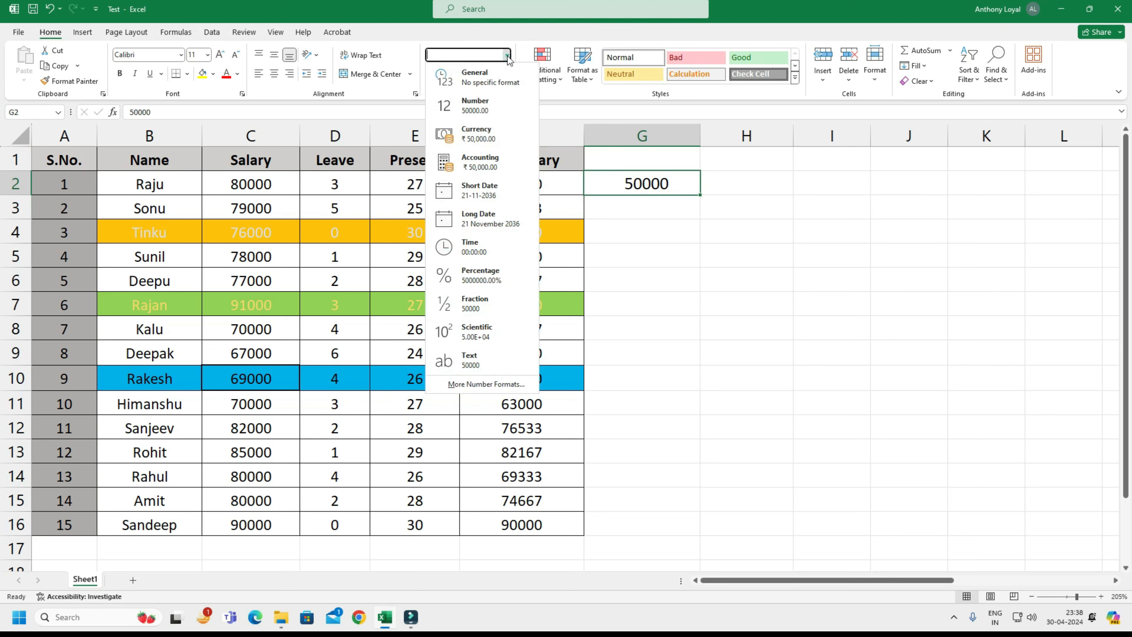
click(488, 76)
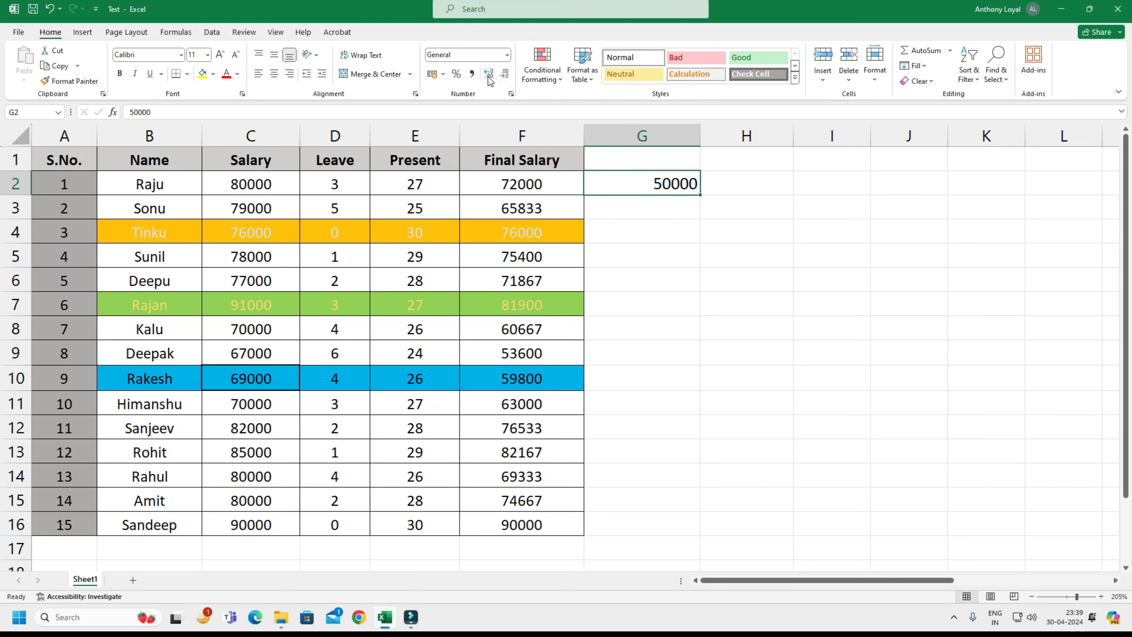
click(507, 55)
click(493, 103)
Apply the Currency format to cell G2 and replace it with the Accounting format.
click(508, 55)
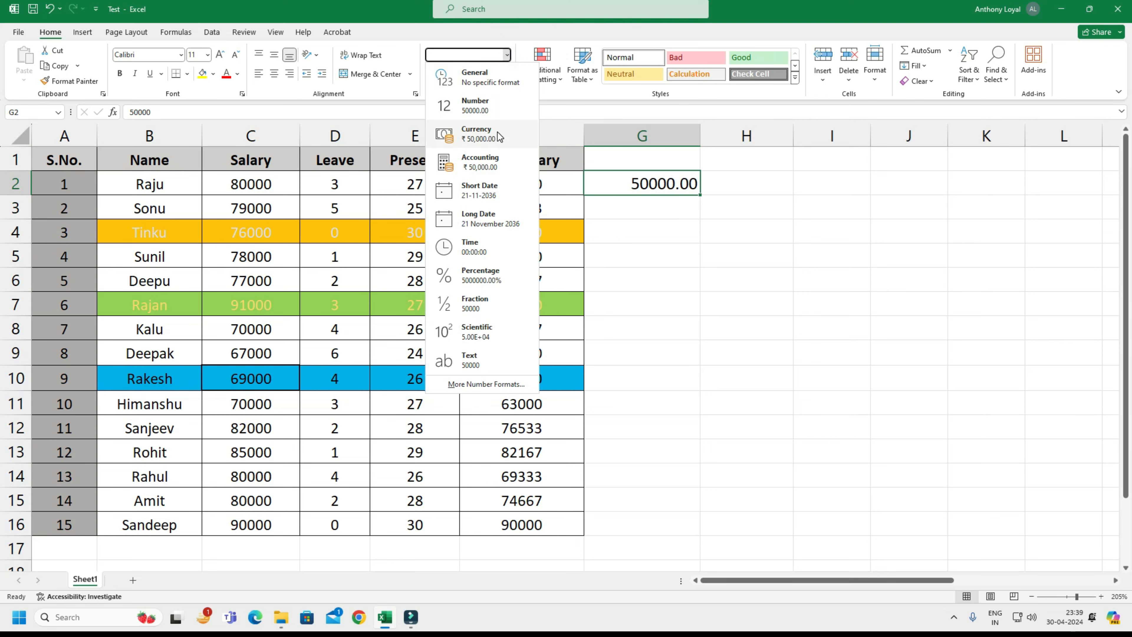
click(497, 132)
click(507, 55)
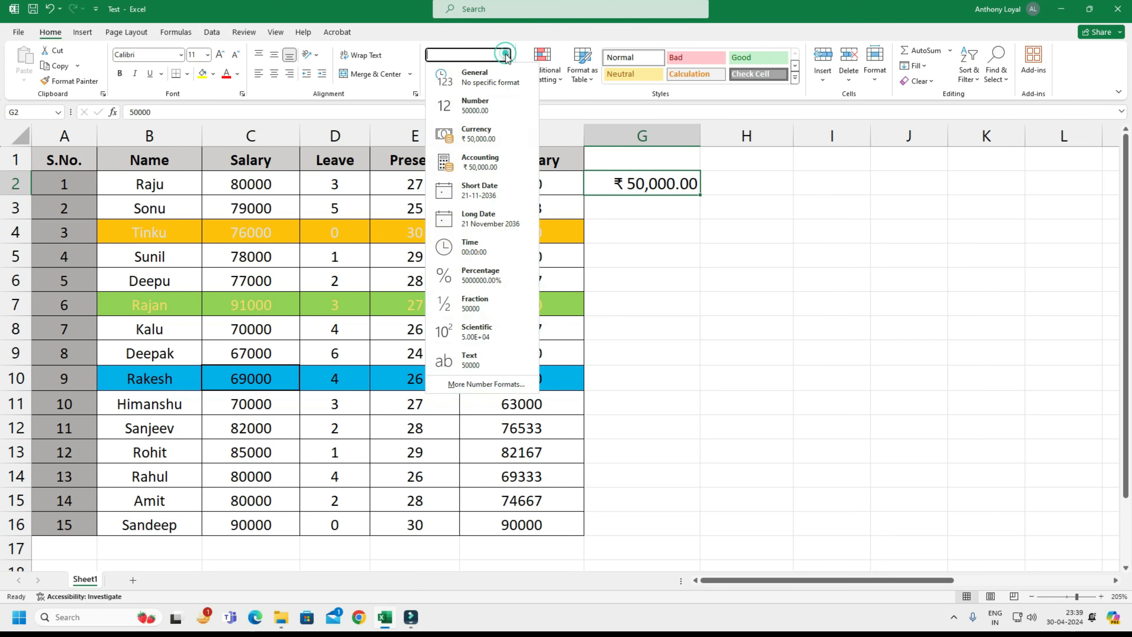
click(502, 162)
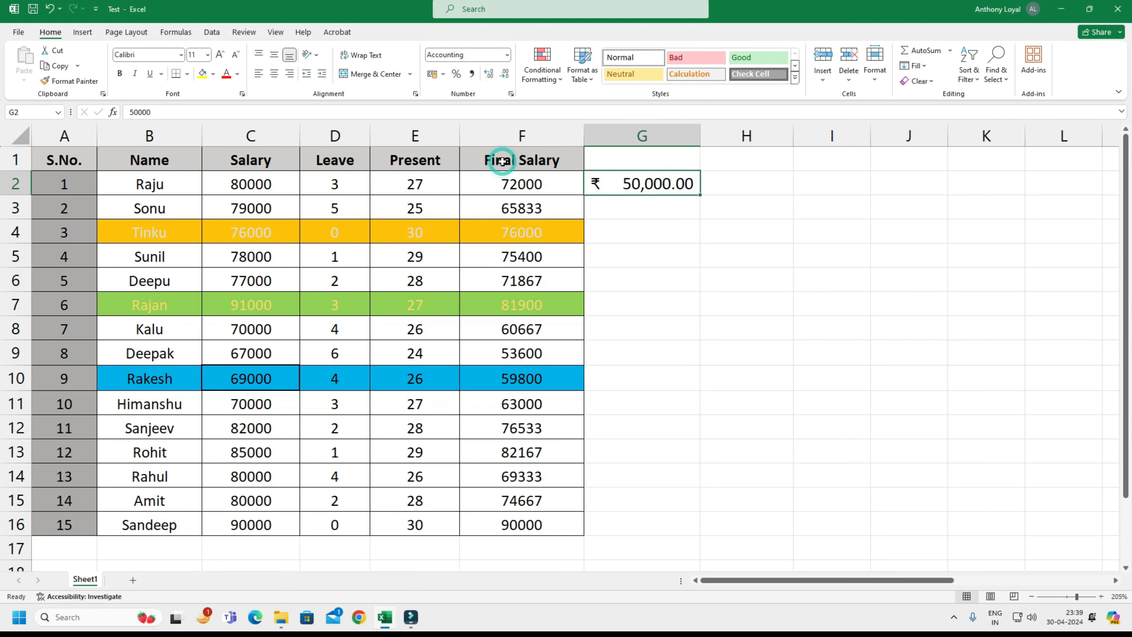
Format cell G2 as a Short Date and switch it to a Long Date.
click(507, 55)
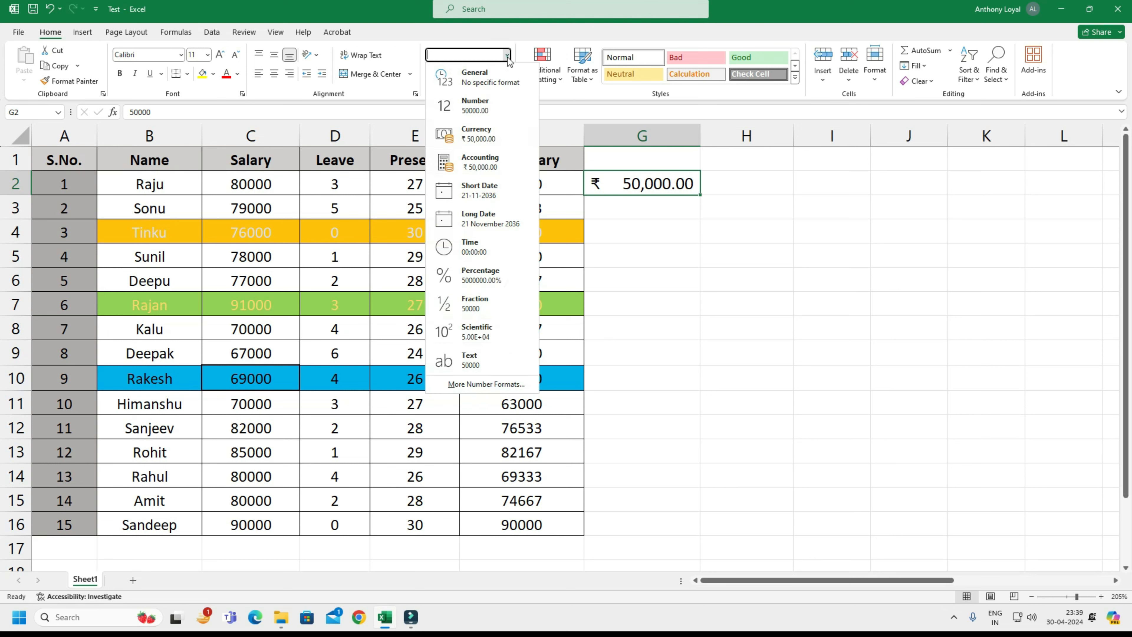
click(494, 197)
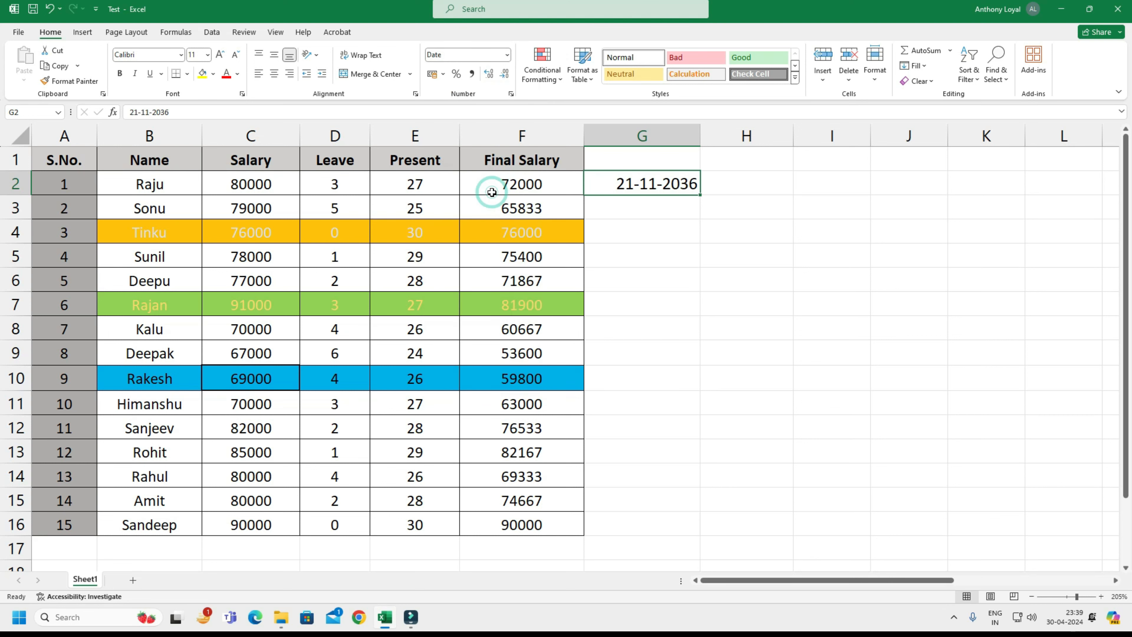
click(507, 55)
click(497, 216)
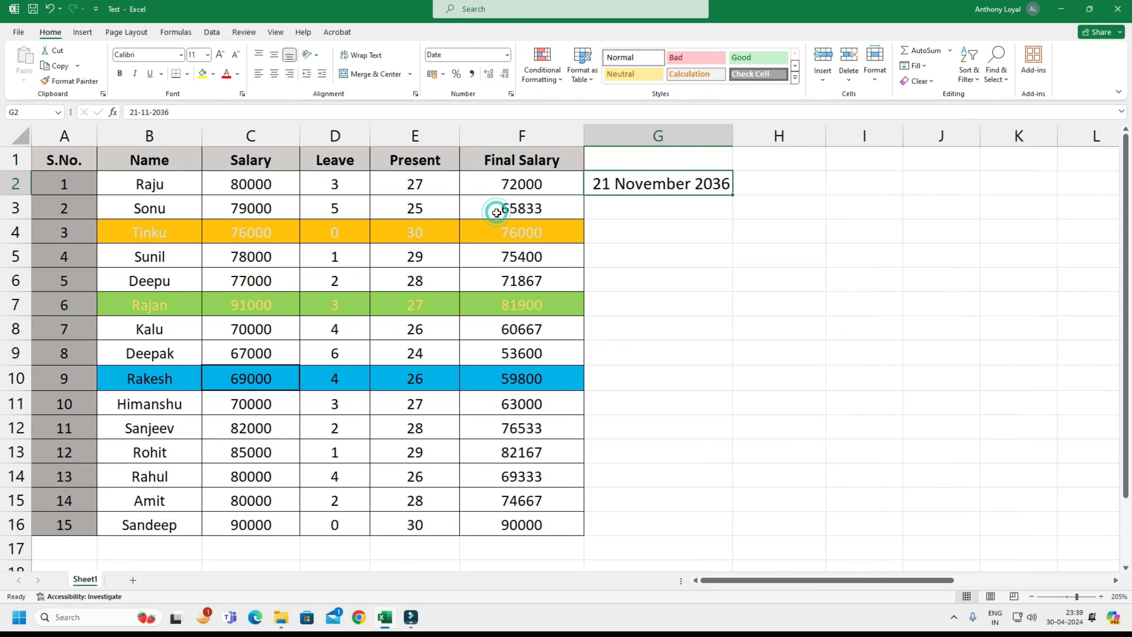
Apply the Time format to cell G2 and return the cell to the General format.
click(506, 55)
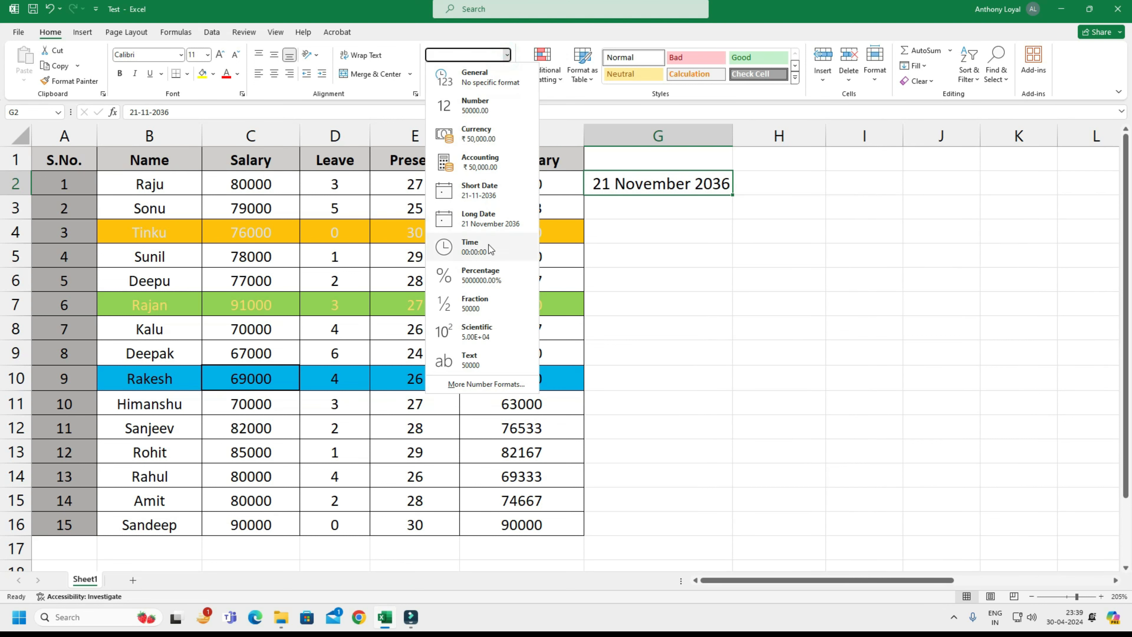
click(488, 246)
click(508, 56)
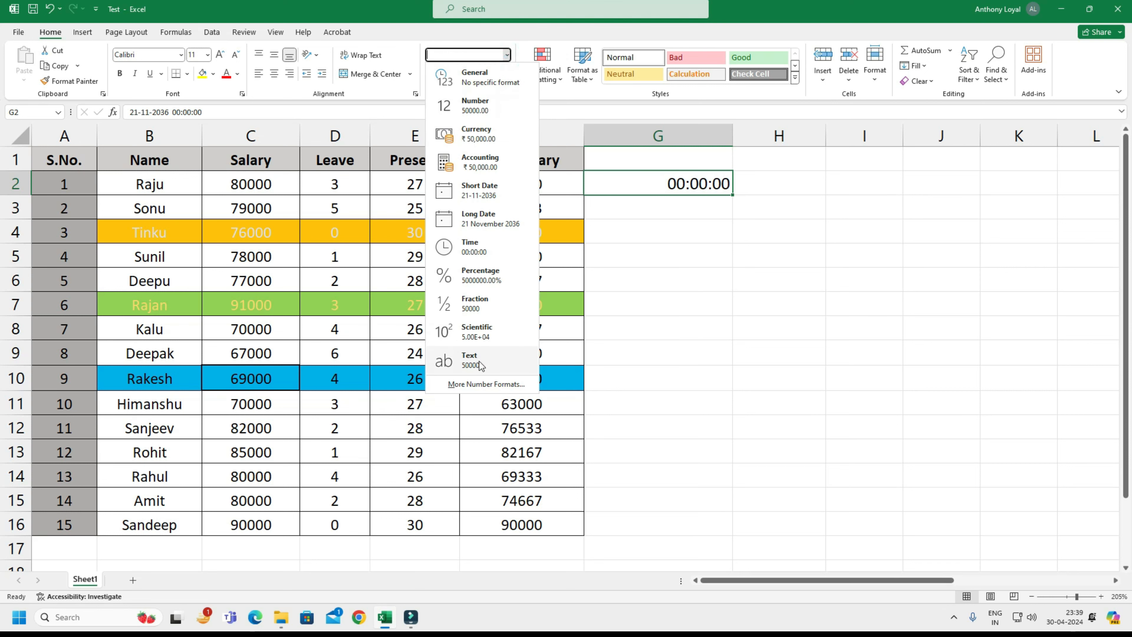
click(476, 85)
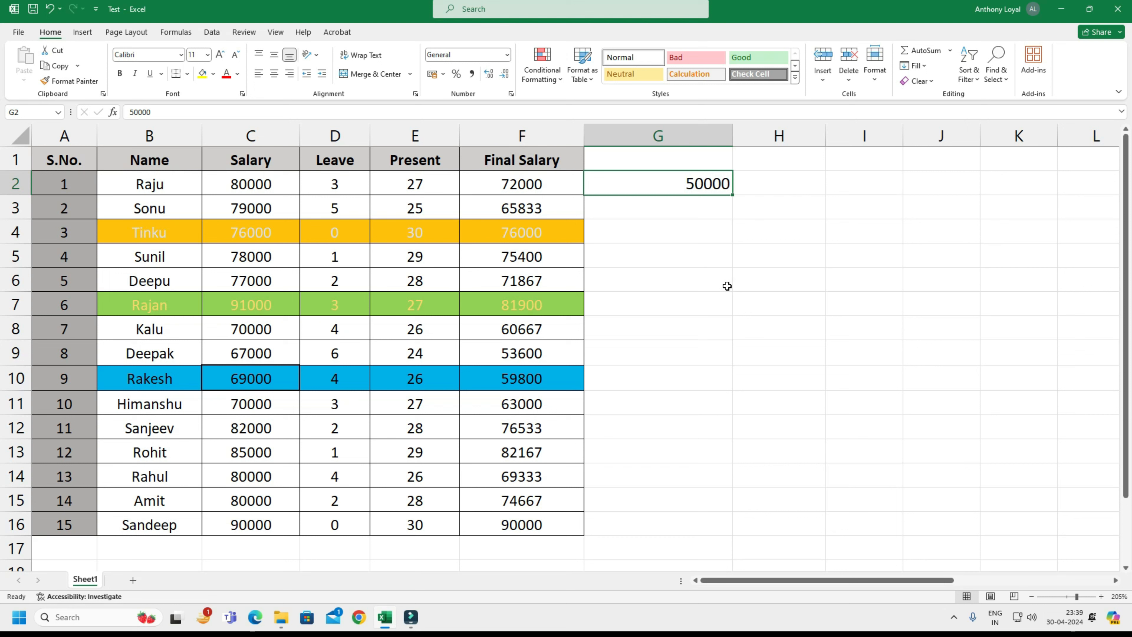
Apply the ₹ English (India) accounting format to cell G2 and review the other accounting currencies.
click(443, 74)
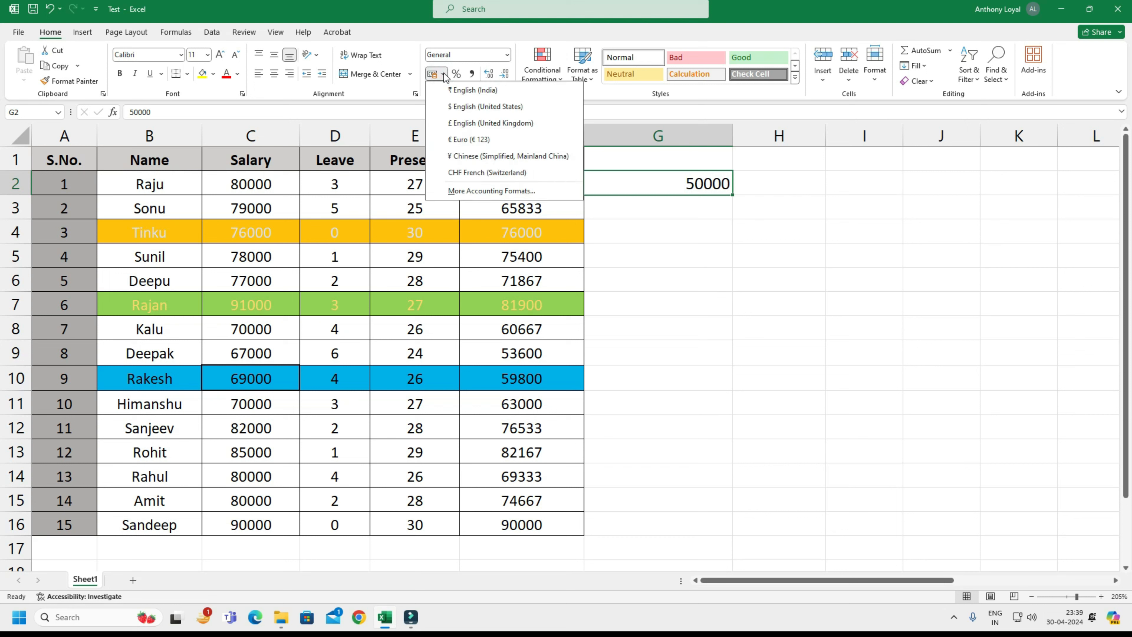
click(462, 91)
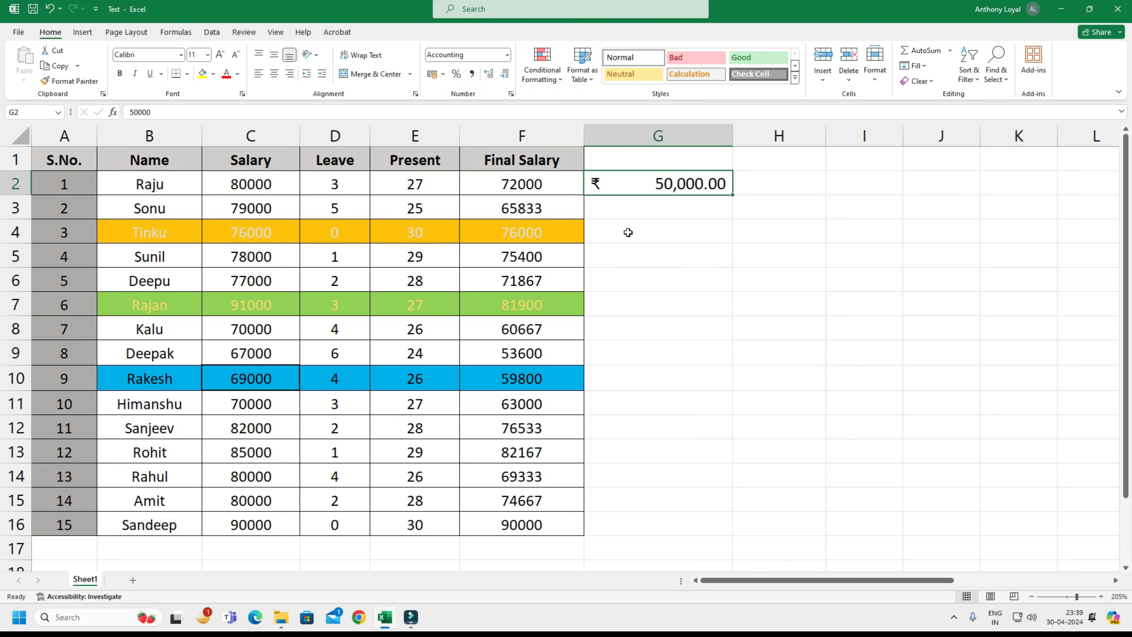
click(444, 74)
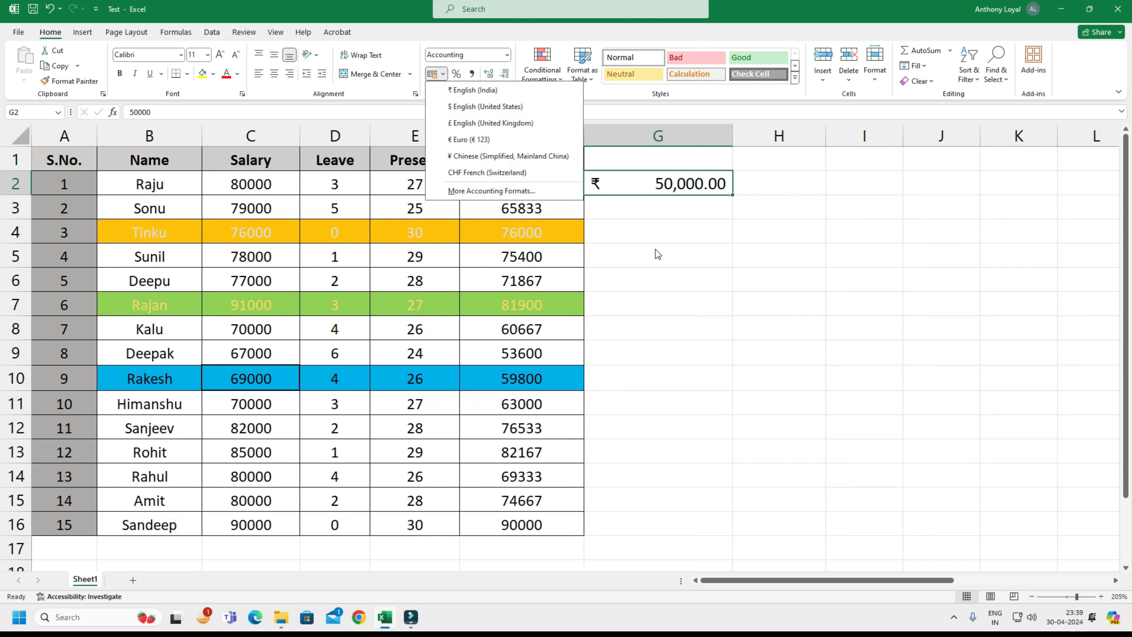
click(667, 231)
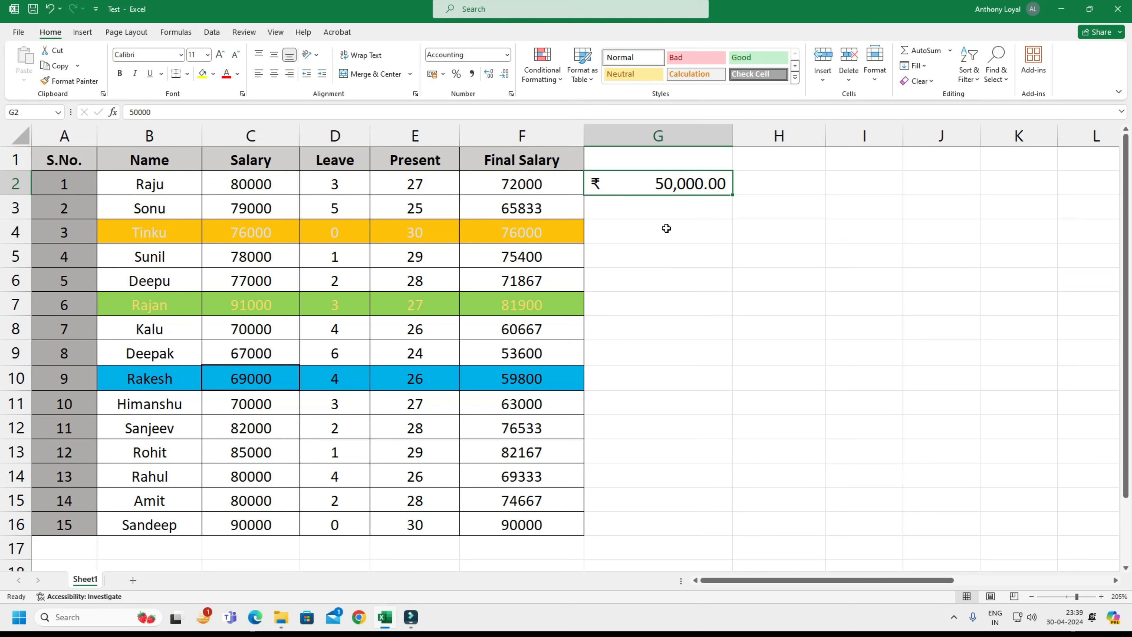
Delete the 50000 value from cell G2.
click(779, 186)
key(Left)
key(Right)
key(Left)
key(Delete)
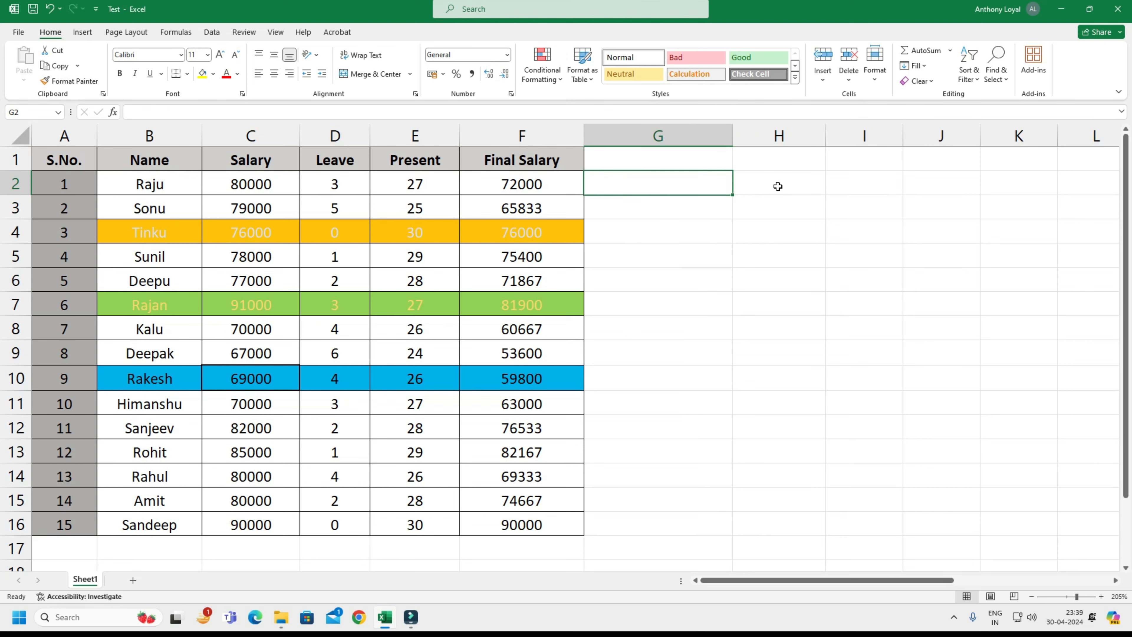
Enter 20 in cell G2 and apply the Percent style to it.
click(444, 74)
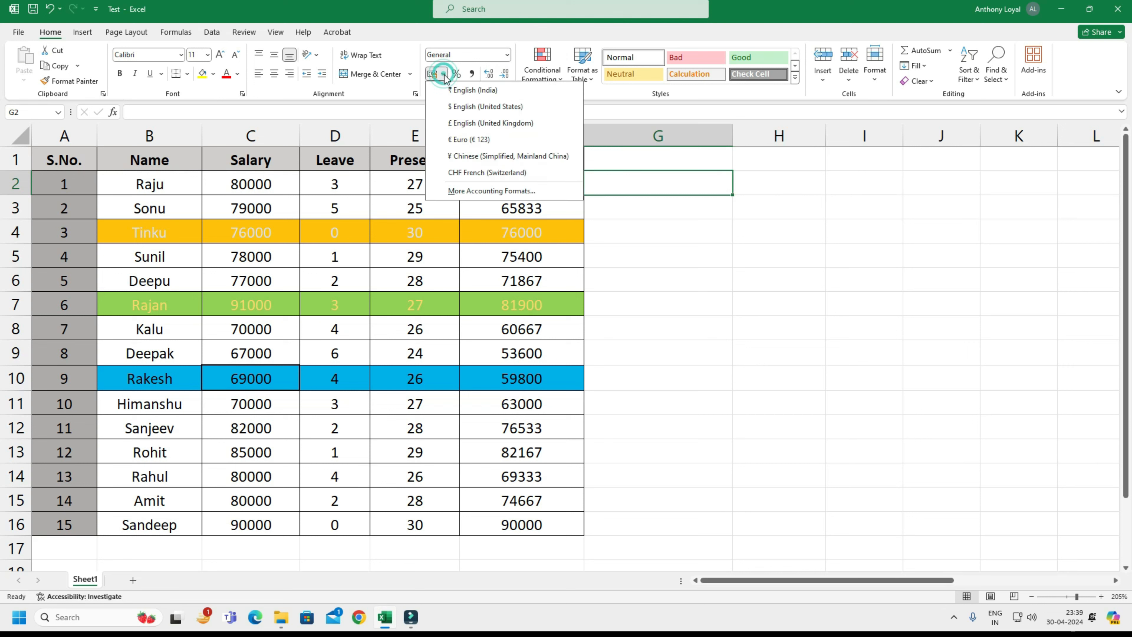
click(641, 227)
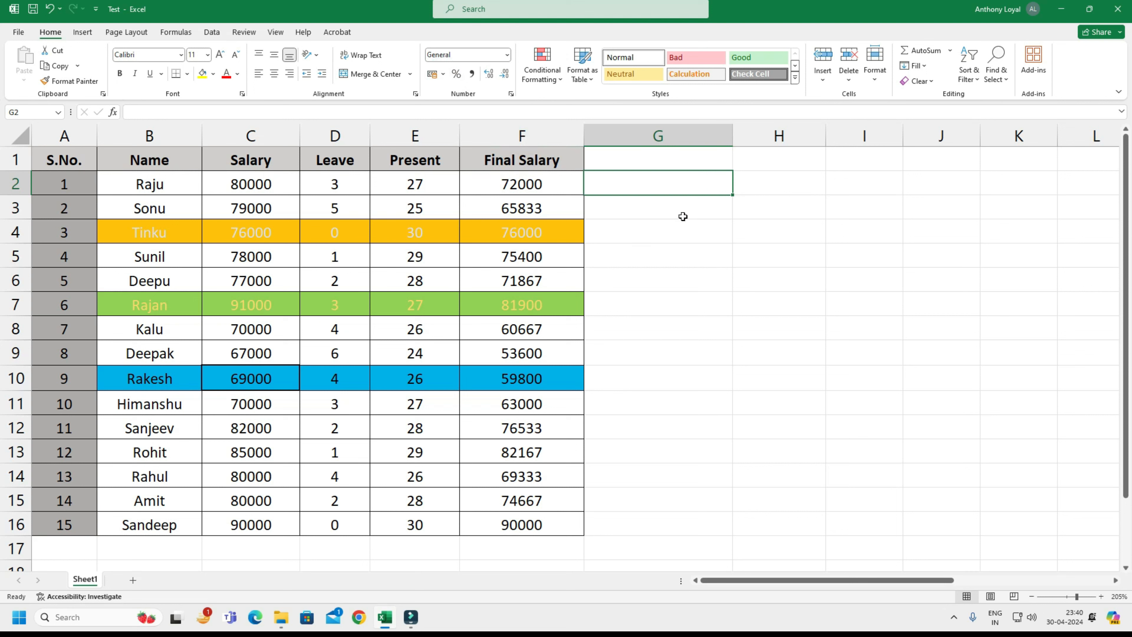
text(20)
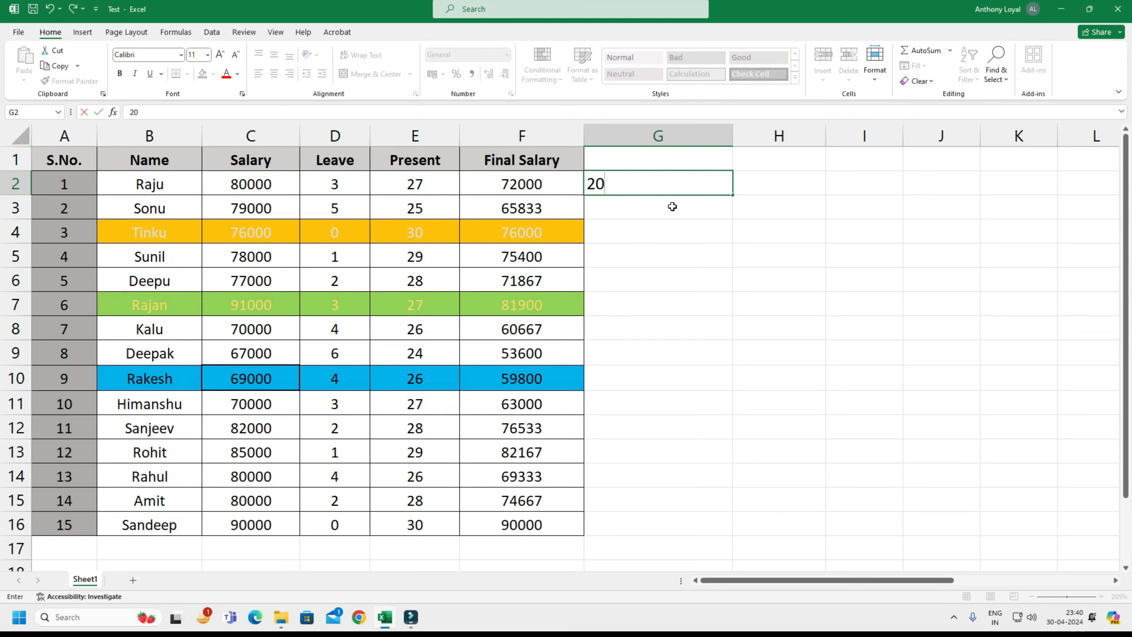
key(ctrl+Return)
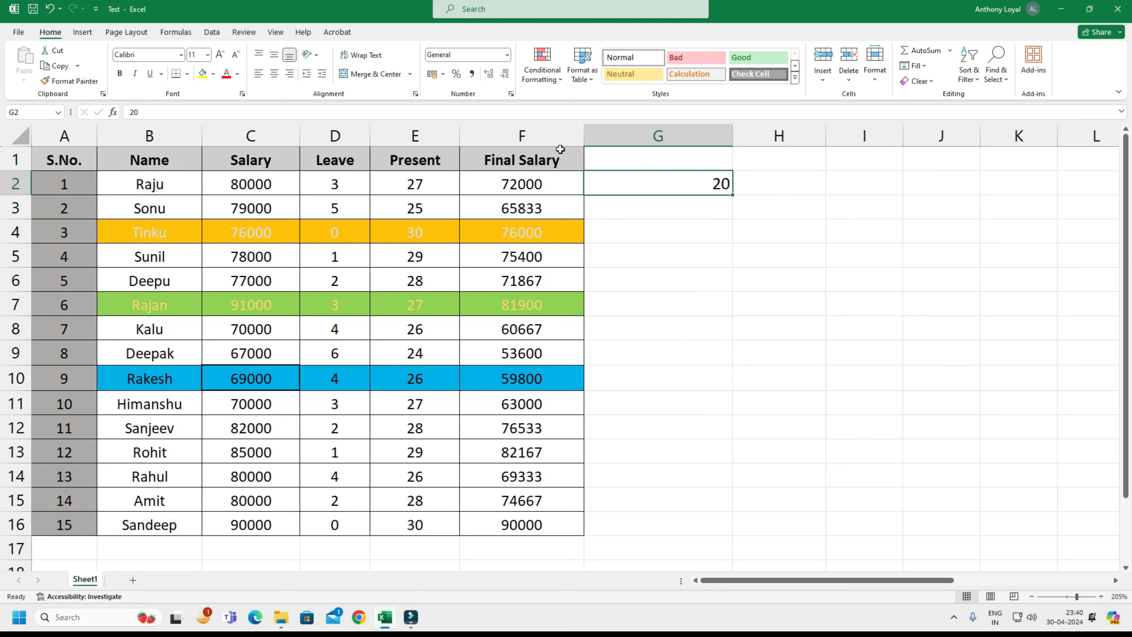
click(456, 74)
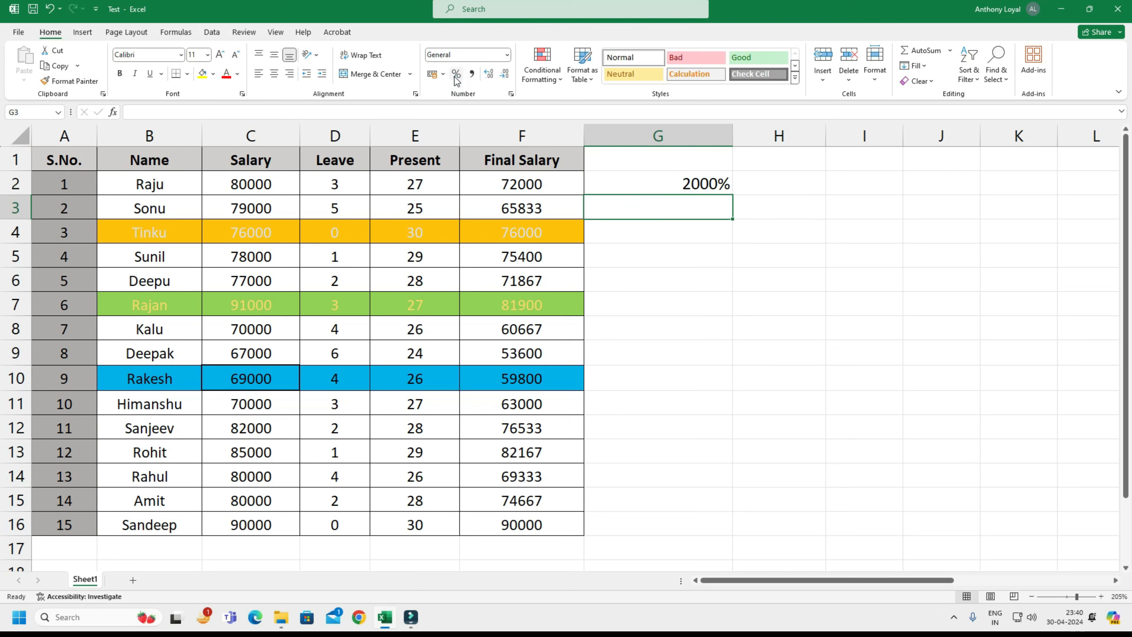
Replace the value in the percent-formatted cell G2 with 20%.
text(20)
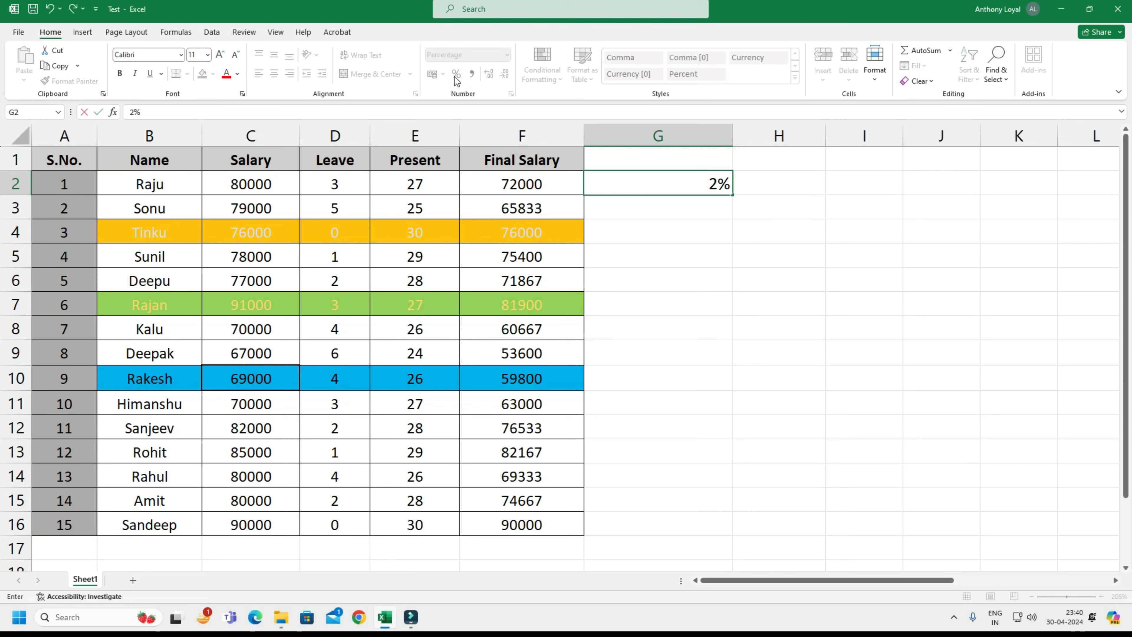
key(Return)
key(Up)
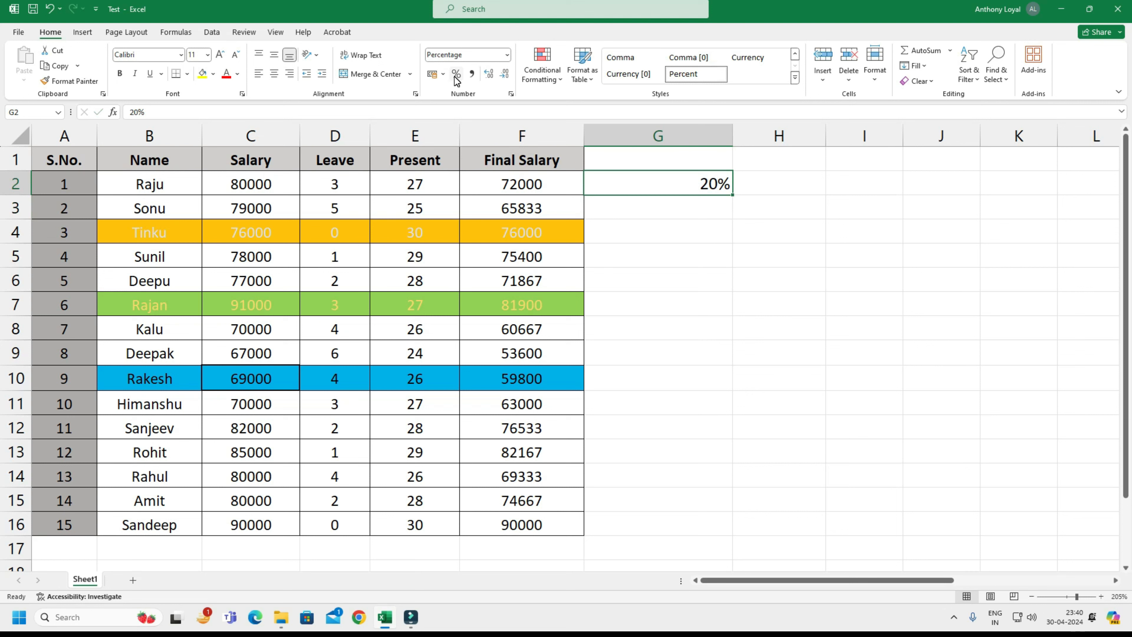
Apply the Percent style to the empty cells G3 through G16.
key(Down)
key(shift+Down)
key(shift+Down)
key(shift+Down)
key(shift+Down)
key(shift+Down)
key(shift+Down)
key(shift+Down)
key(shift+Down)
key(shift+Down)
key(shift+Down)
key(shift+Down)
key(shift+Down)
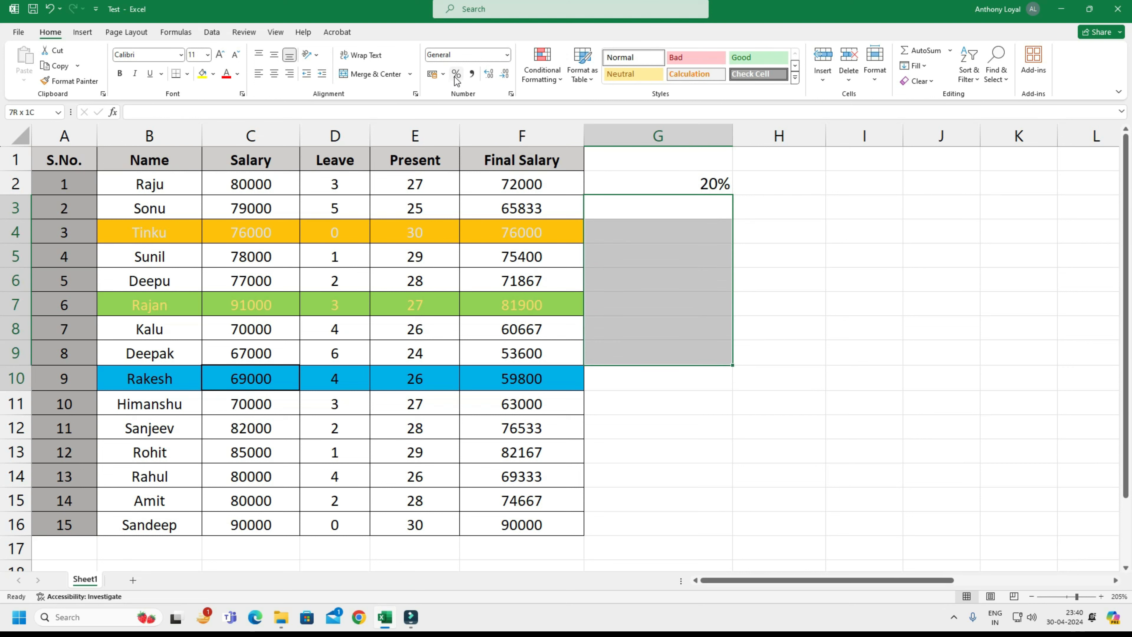
key(shift+Down)
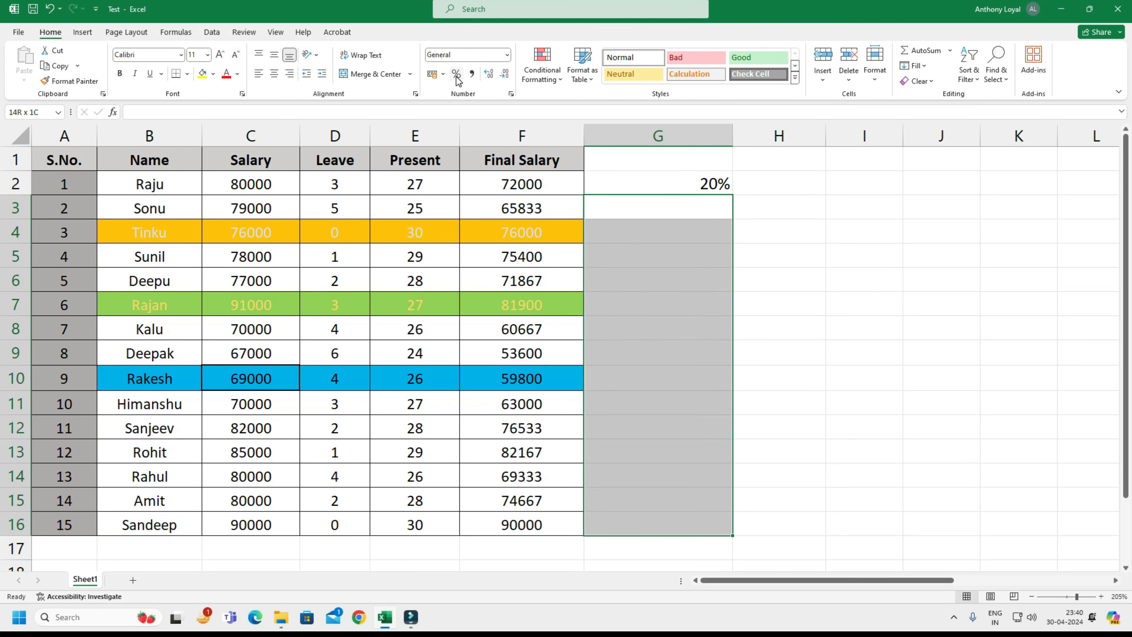
click(456, 74)
Enter 15% in cell G3 and 25% in cell G4.
click(698, 207)
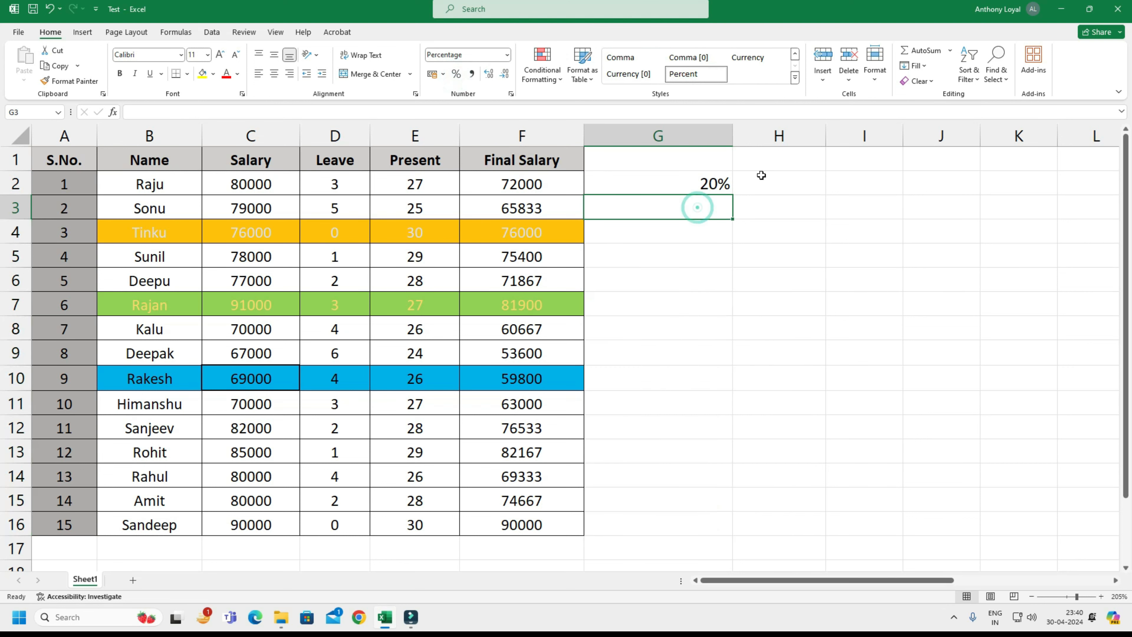
text(15)
key(Return)
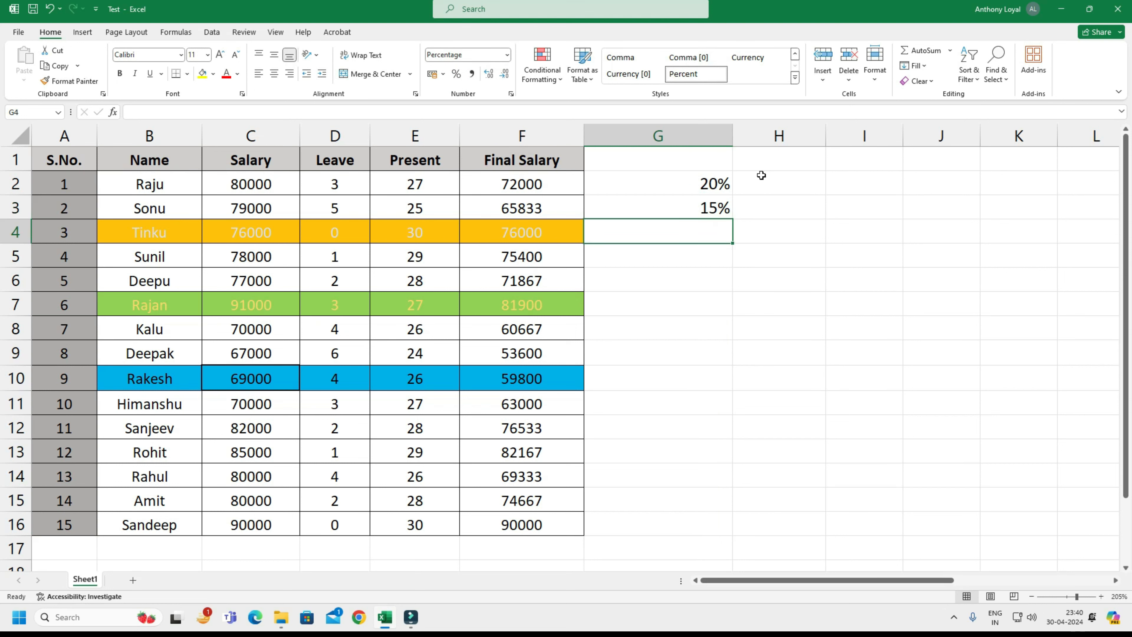
text(25)
key(Return)
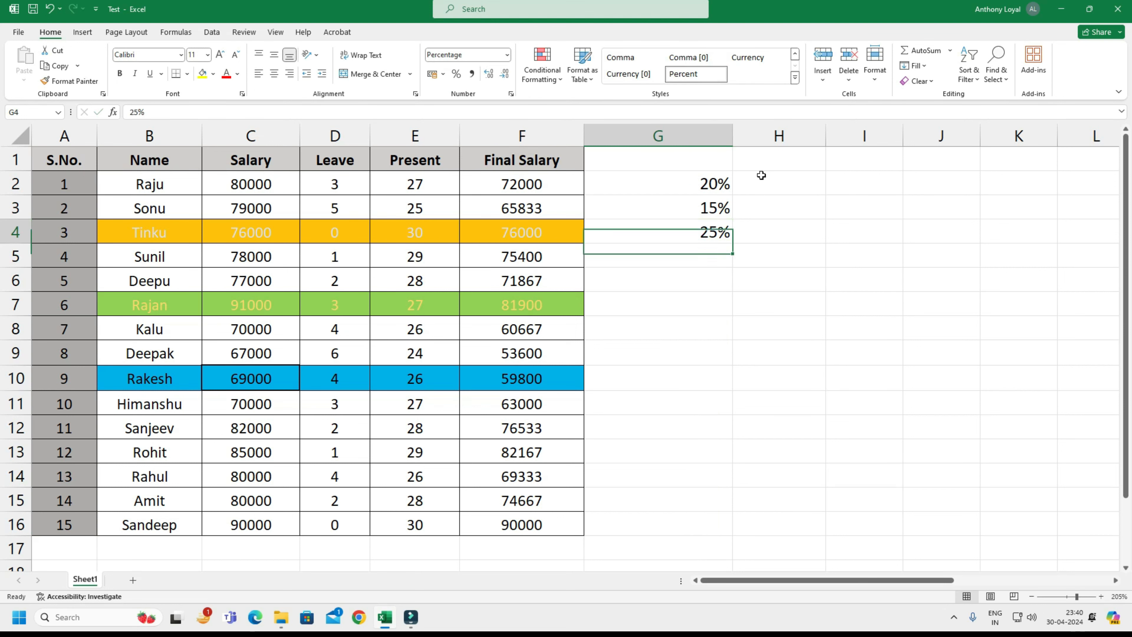
Enter a formula in H2 that multiplies the salary in C2 by the percentage in G2, =C2*G2.
click(761, 175)
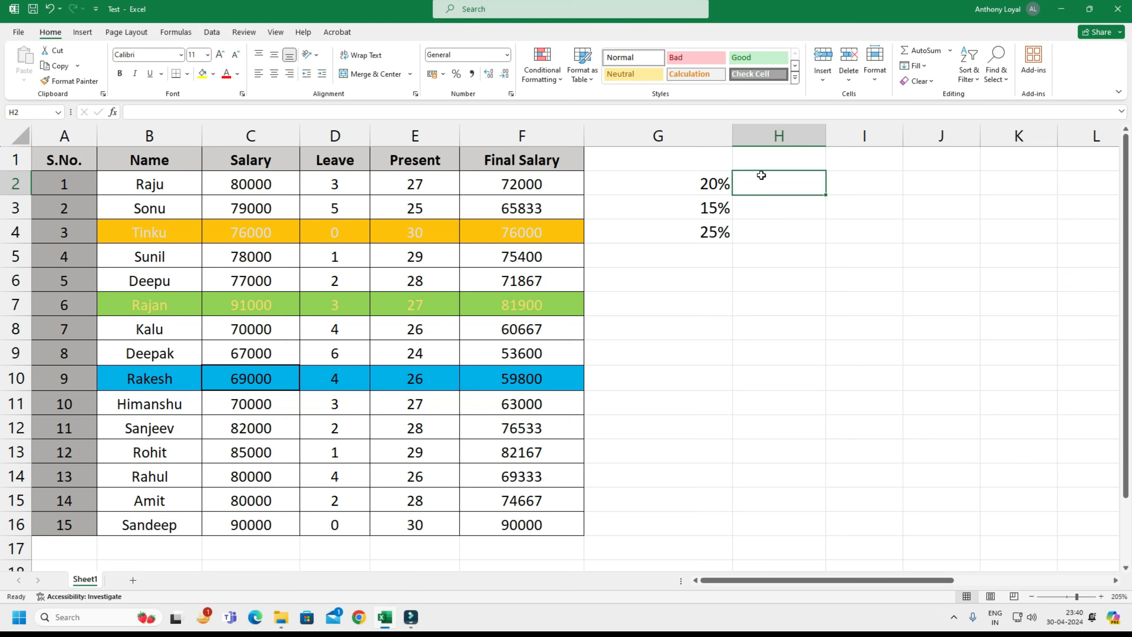
text(=)
key(Left)
key(Left)
key(Left)
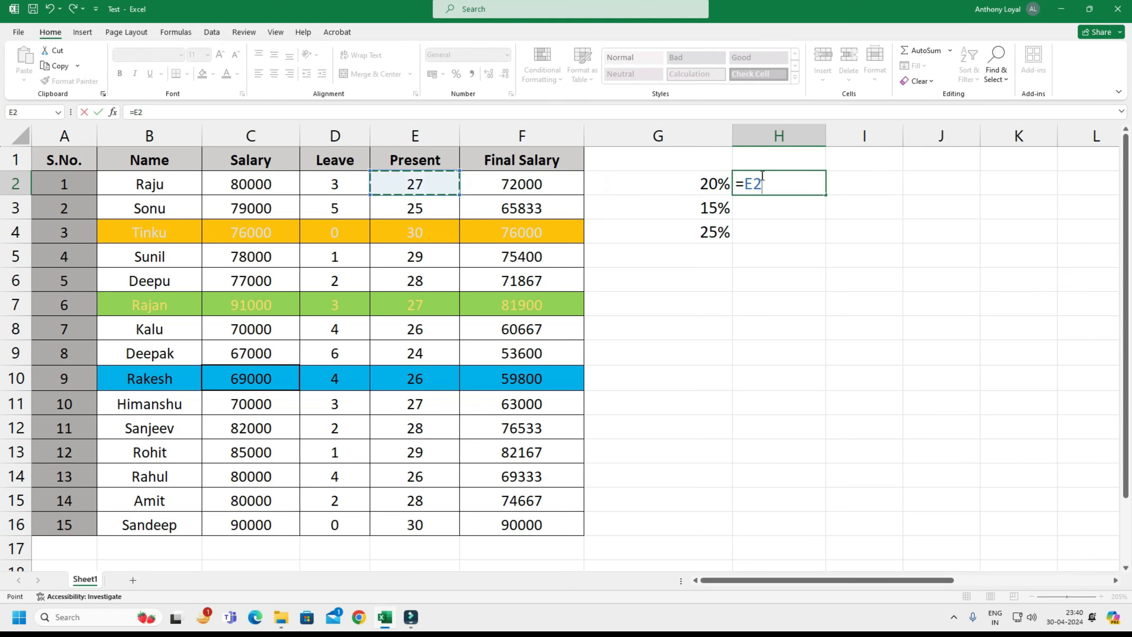
key(Left)
key(Left)
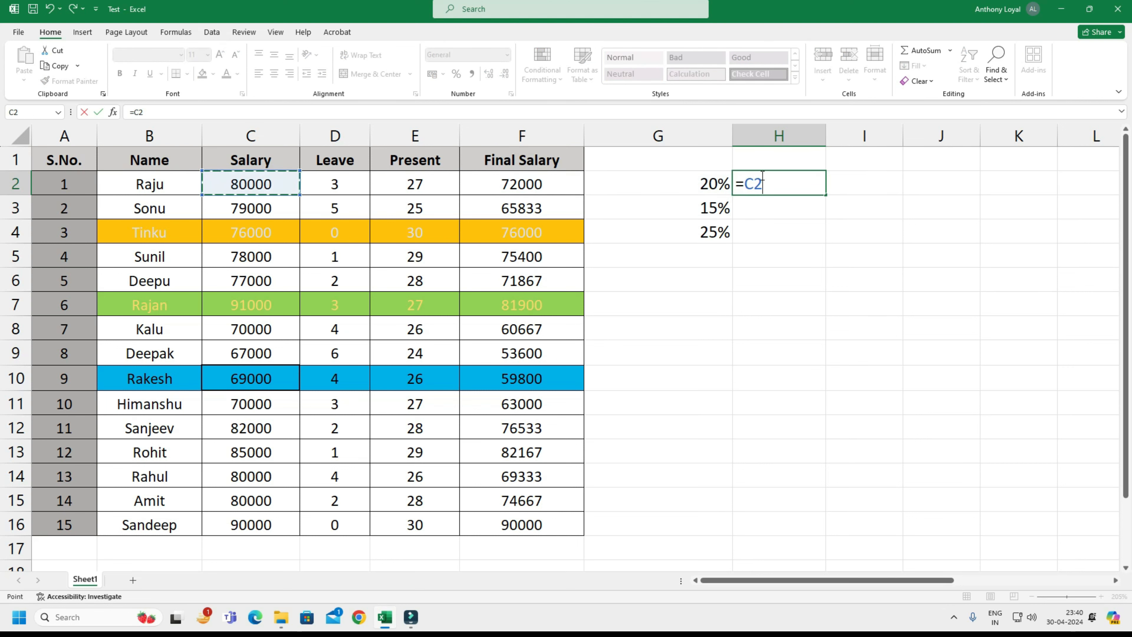
text(*)
key(Left)
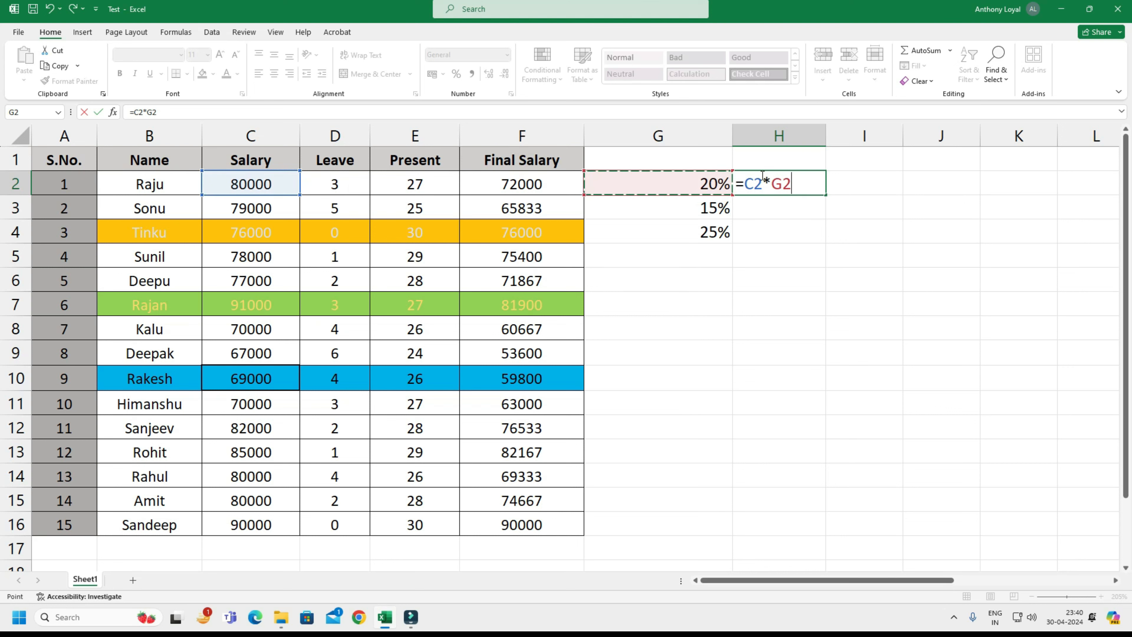
key(Return)
Copy the formula from H2 into H3 and H4.
click(761, 175)
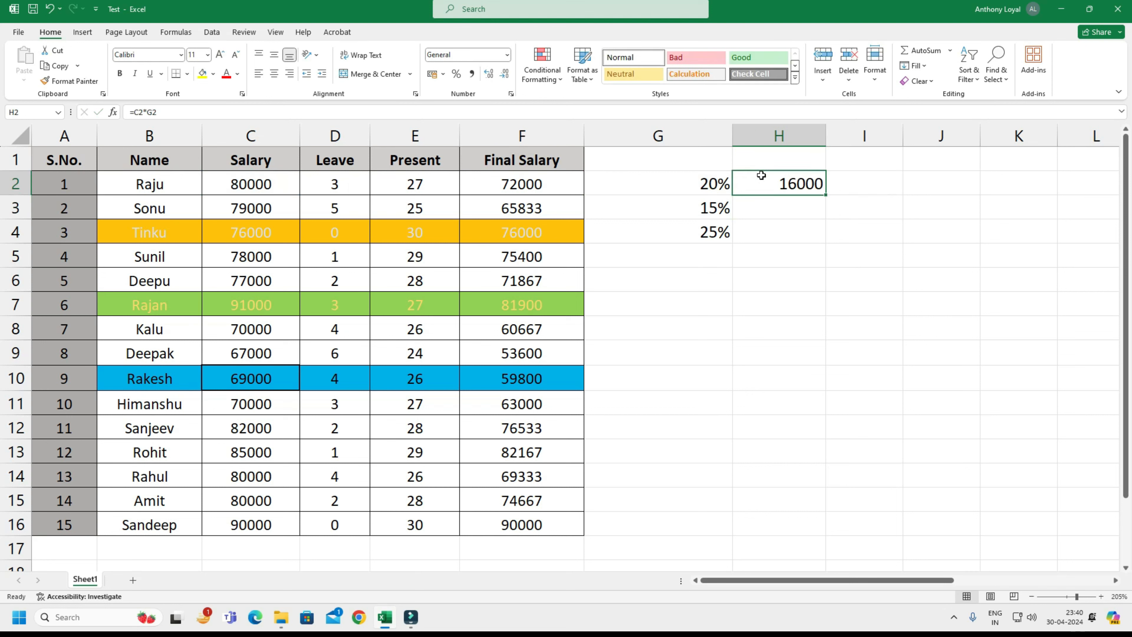
key(Left)
key(Right)
key(ctrl+c)
key(shift+Down)
key(shift+Down)
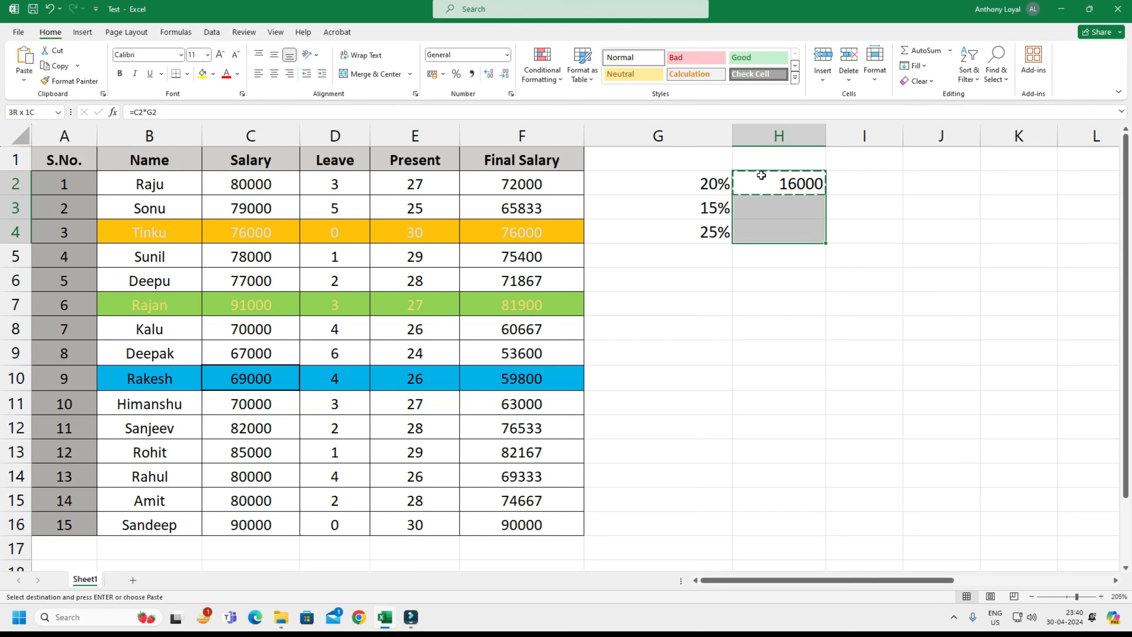
key(Return)
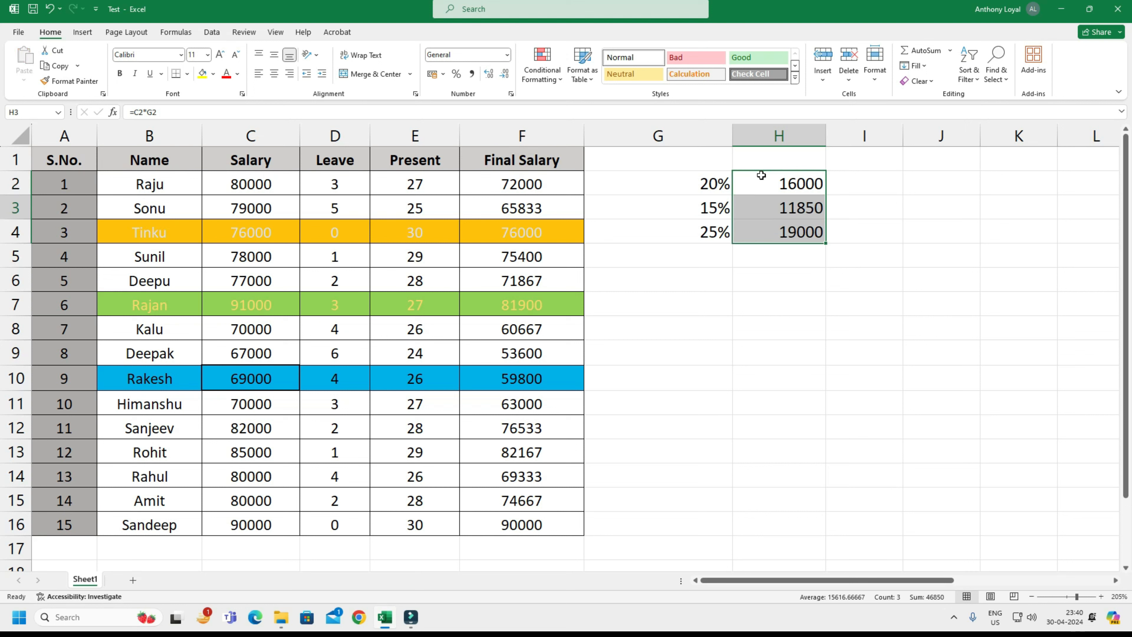
Inspect the copied formulas in column H, checking which salary and percentage cells H3 refers to.
key(Down)
key(Down)
key(Up)
key(Up)
key(Down)
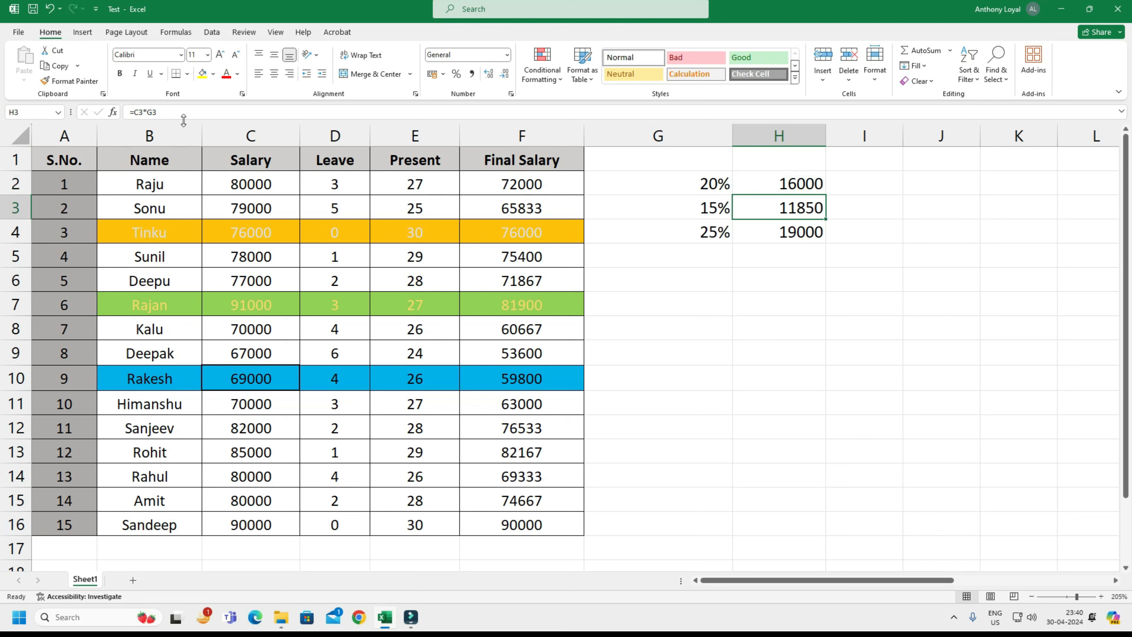
drag(187, 113, 127, 113)
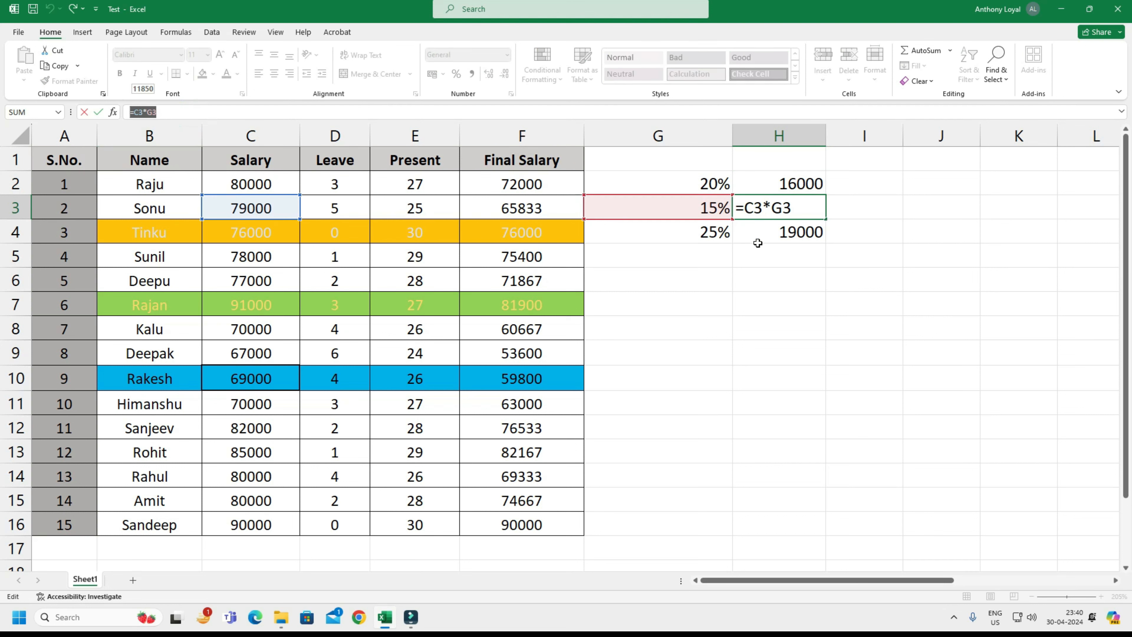
click(748, 242)
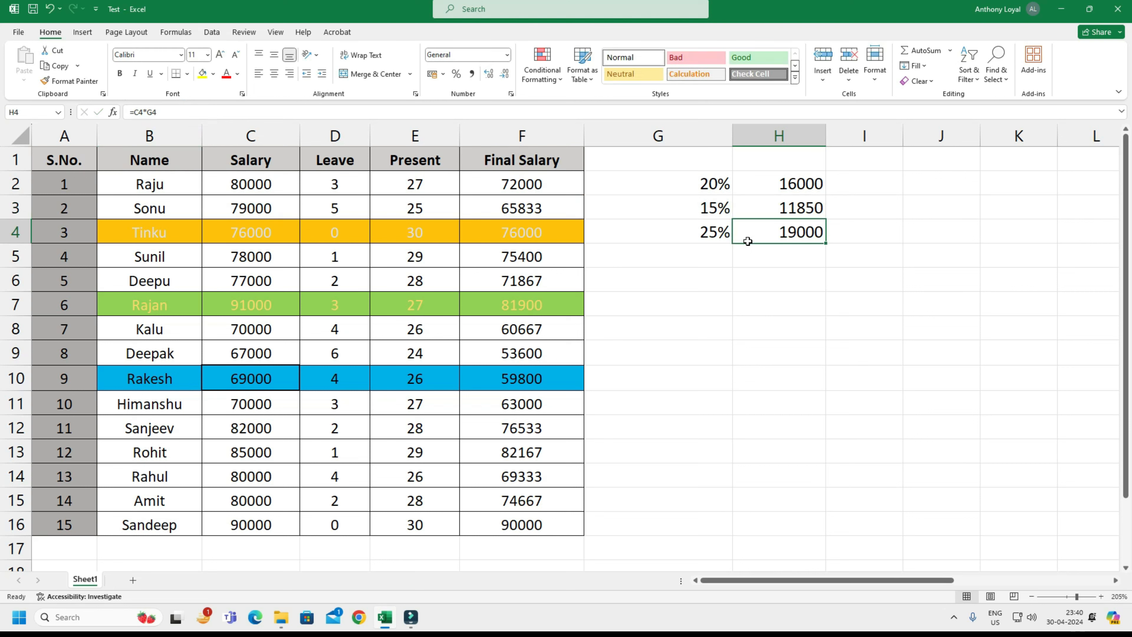
Enter 225 in the empty percent-formatted cell G5 below the other percentages.
key(Up)
key(Up)
key(Left)
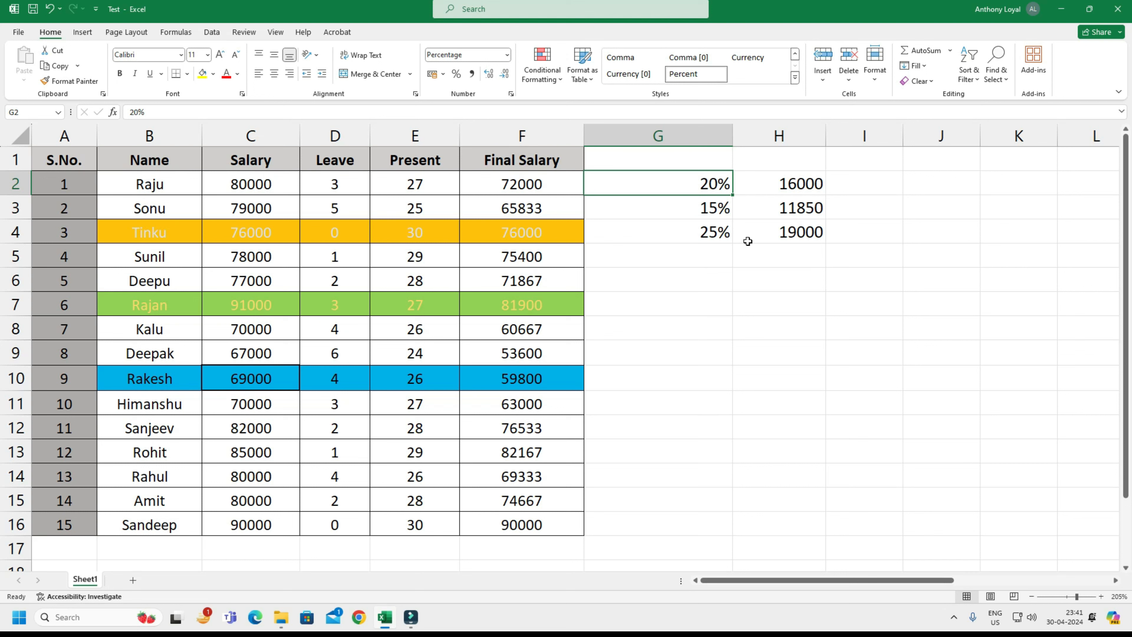
key(Down)
key(Down)
key(Down)
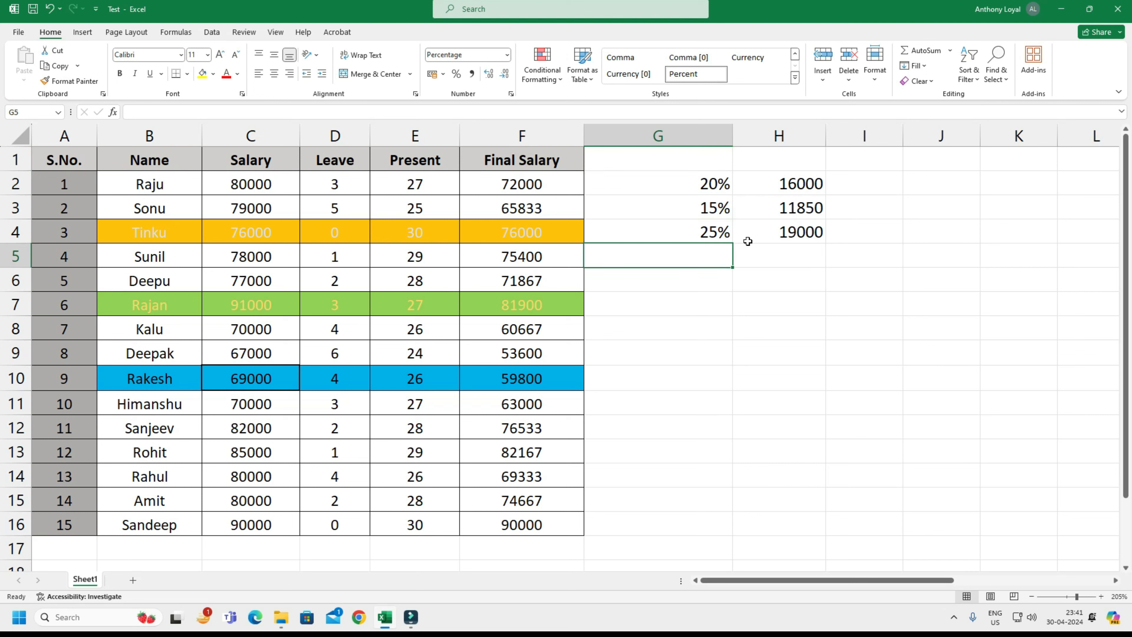
text(225)
key(Return)
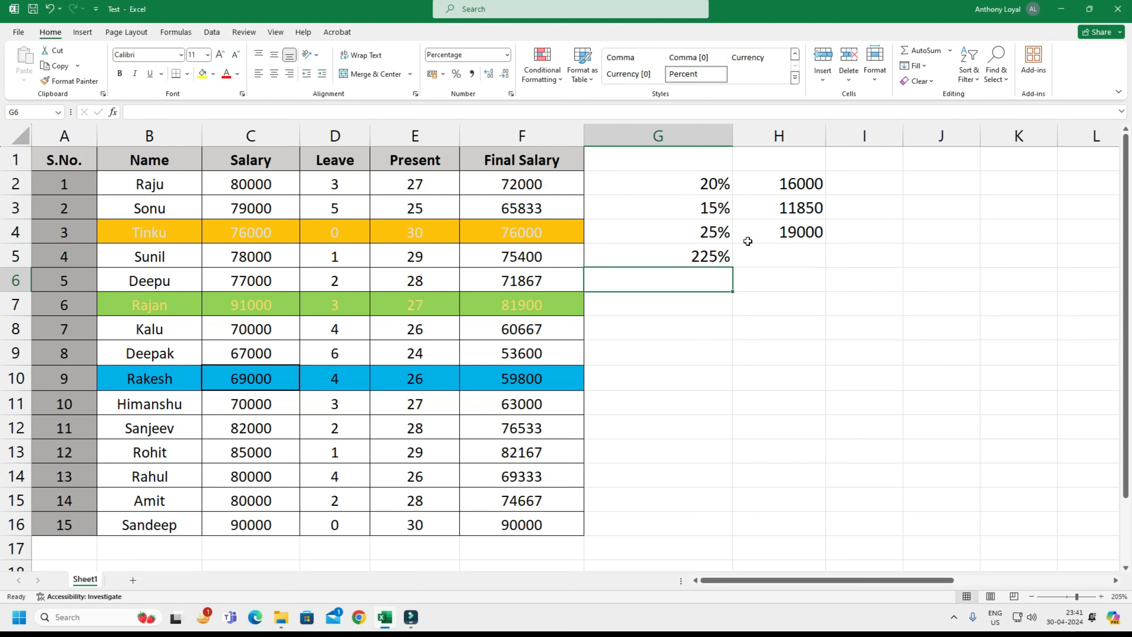
key(Up)
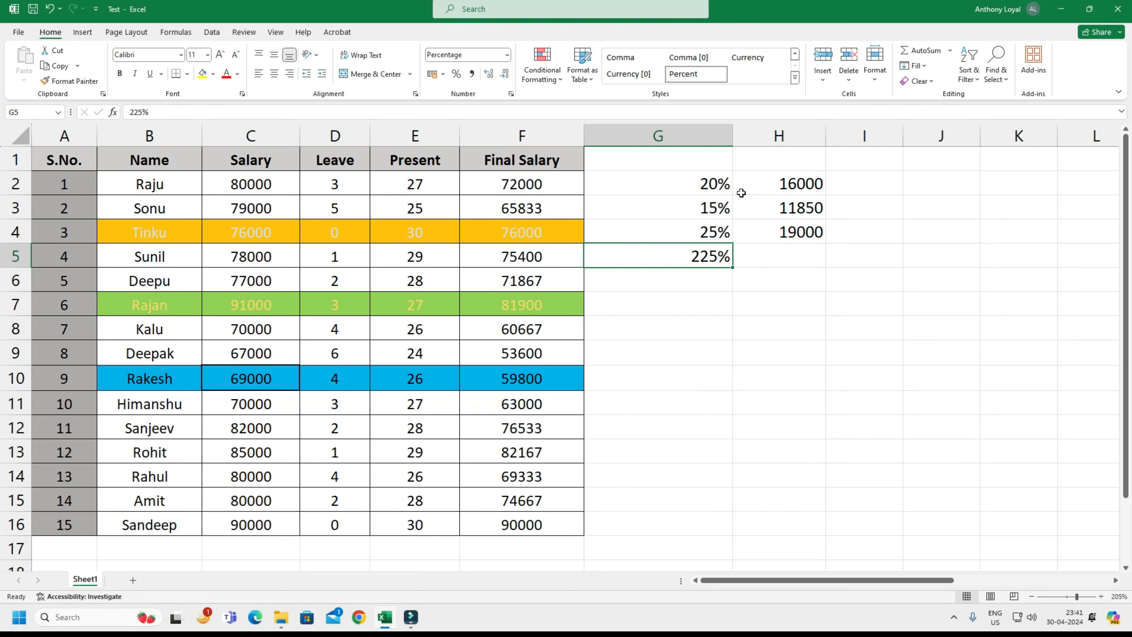
Clear the percentages and their percent format from G2 through G5 by pasting the blank cell J2 over them.
click(856, 182)
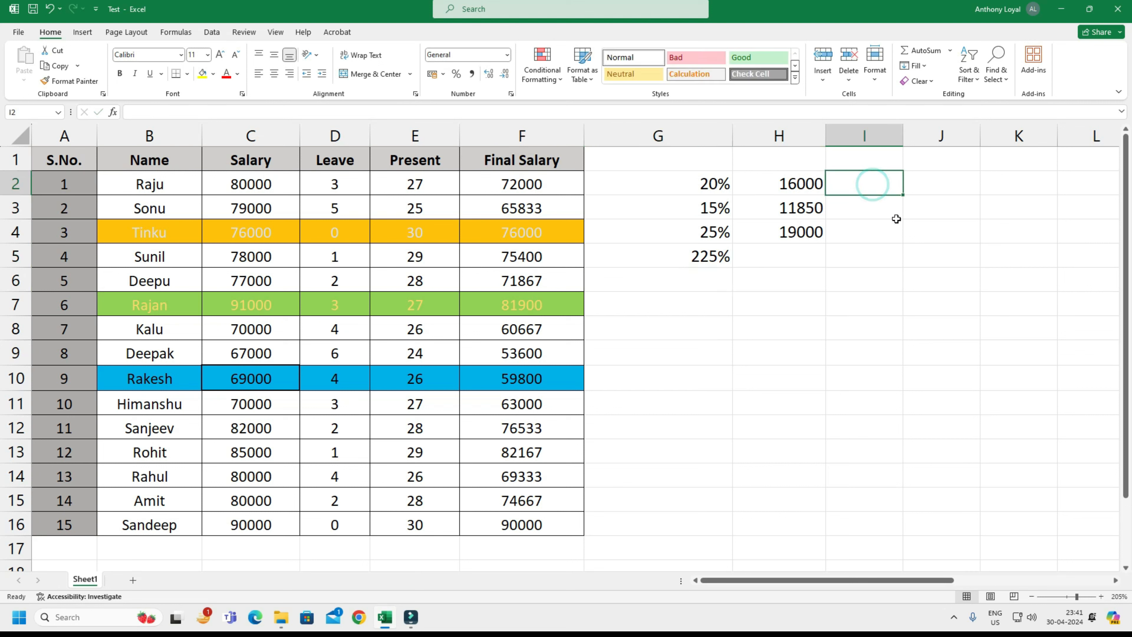
key(Right)
key(ctrl+c)
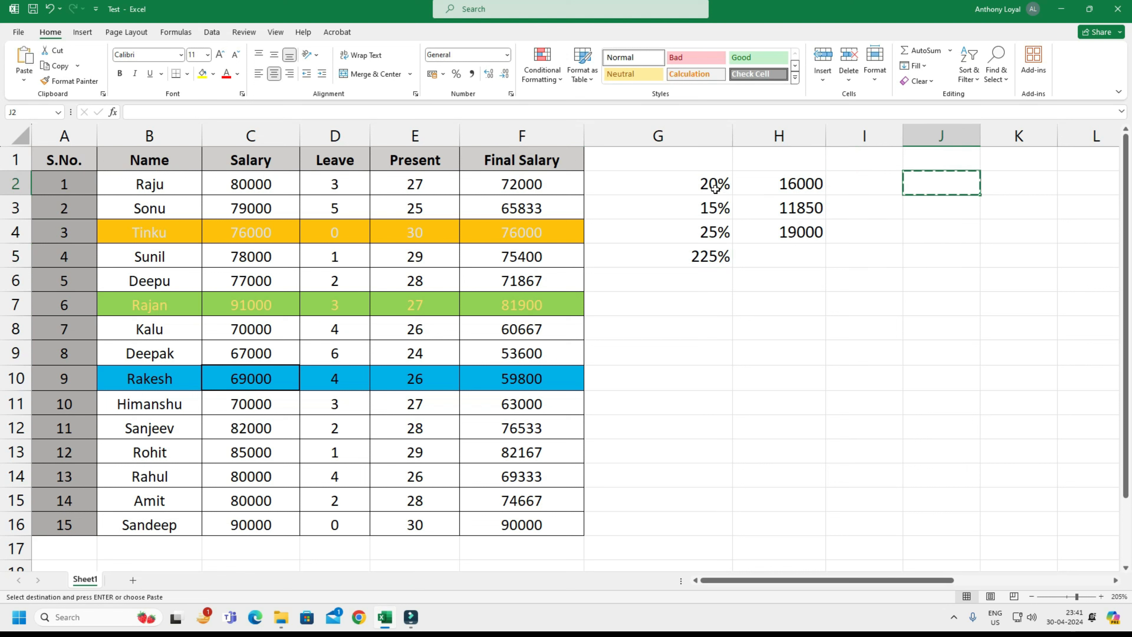
drag(717, 183, 718, 261)
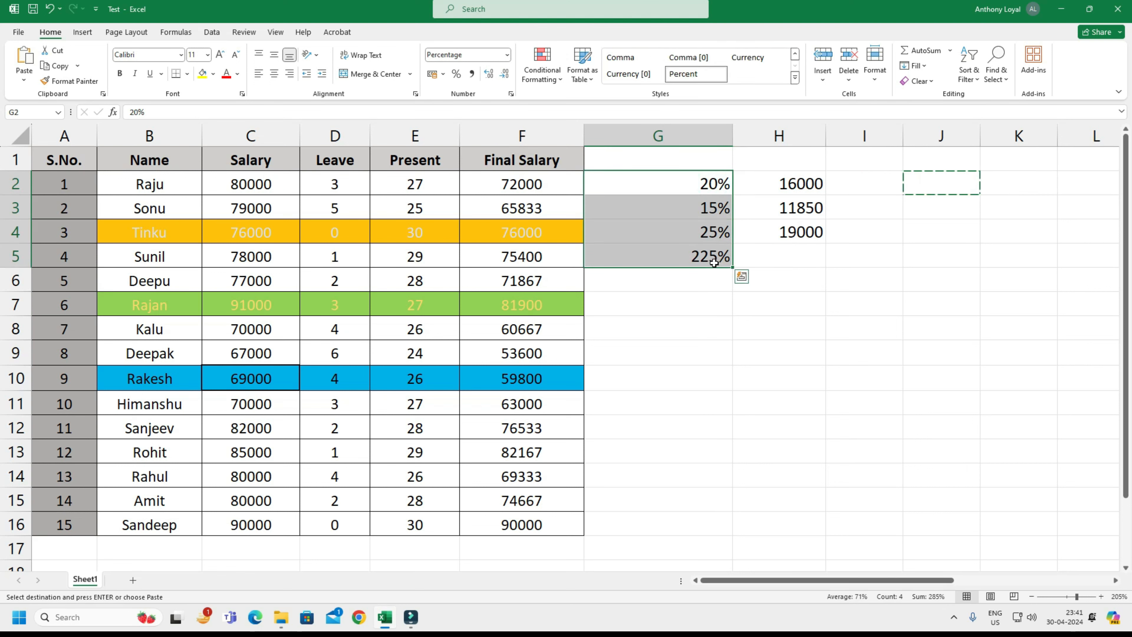
key(ctrl+v)
click(769, 275)
Enter 25 in the cleared cell G2.
click(720, 184)
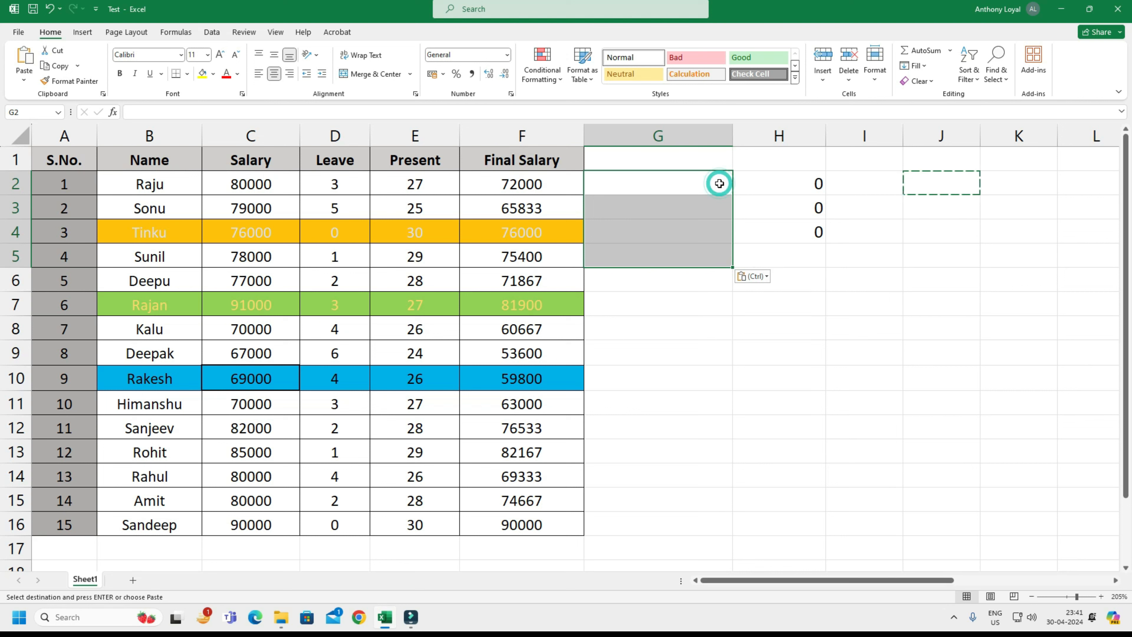
key(Down)
key(Up)
text(25)
key(Return)
Delete the formulas in H2 through H4 and the value in G2.
key(Up)
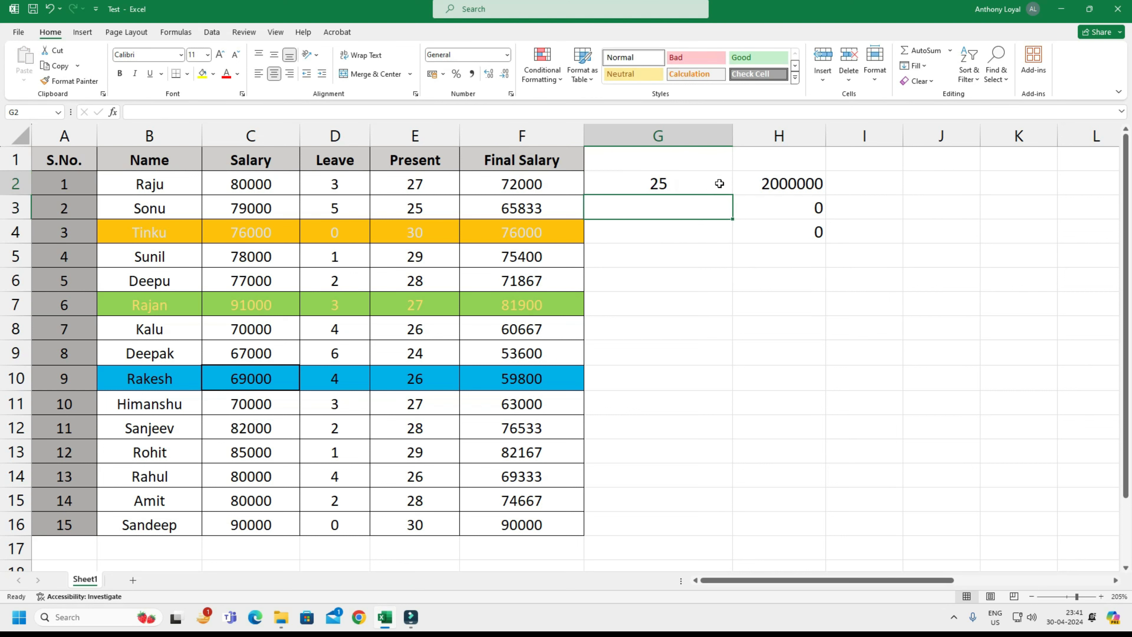
key(Right)
key(Delete)
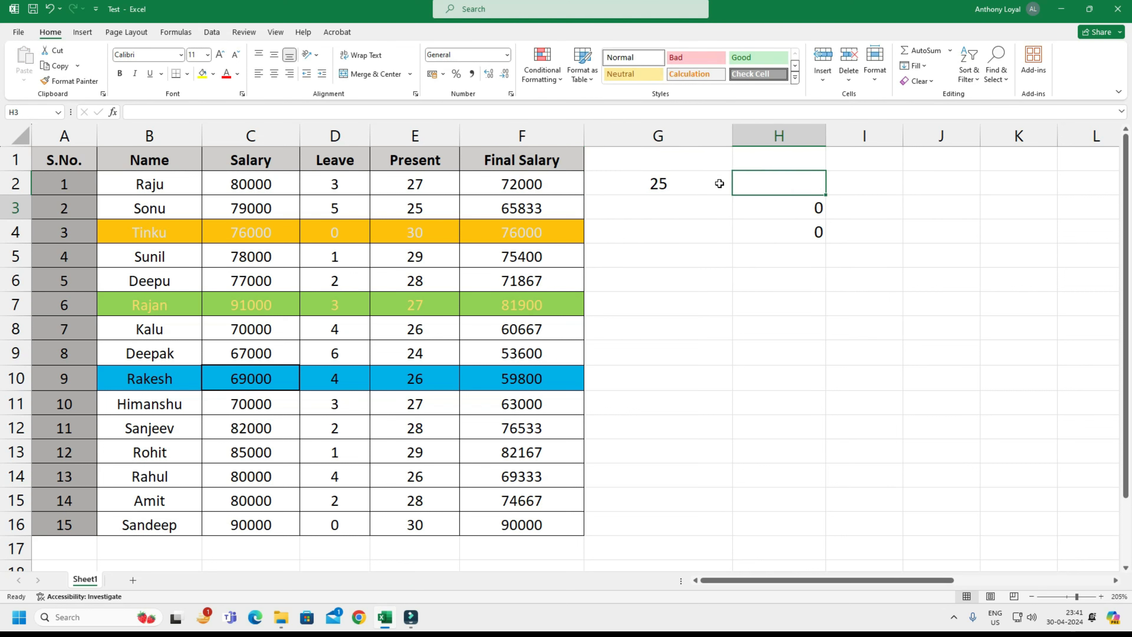
key(shift+Down)
key(shift+Down)
key(Delete)
key(Left)
key(Delete)
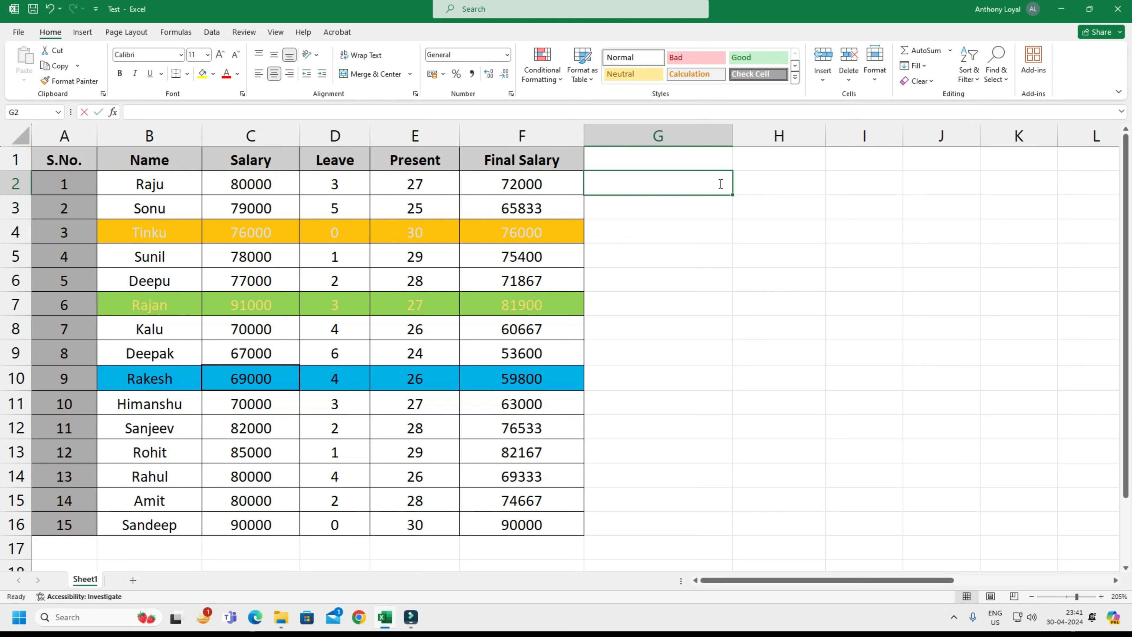
Enter 50000 in cell G2 and apply the Comma style to it.
text(50000)
key(Return)
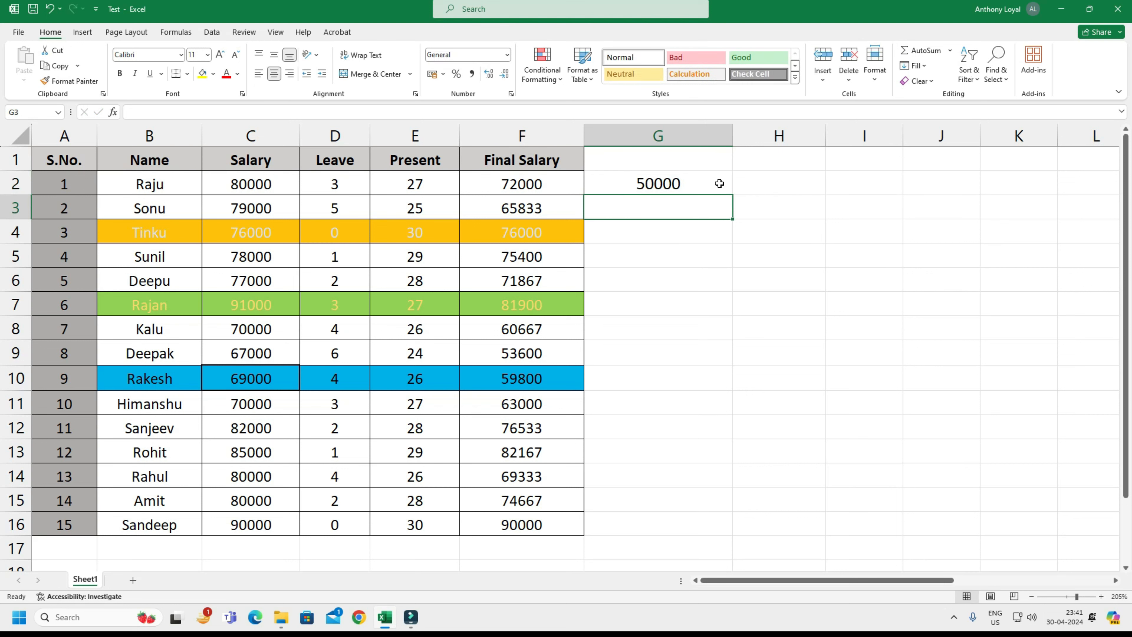
click(720, 182)
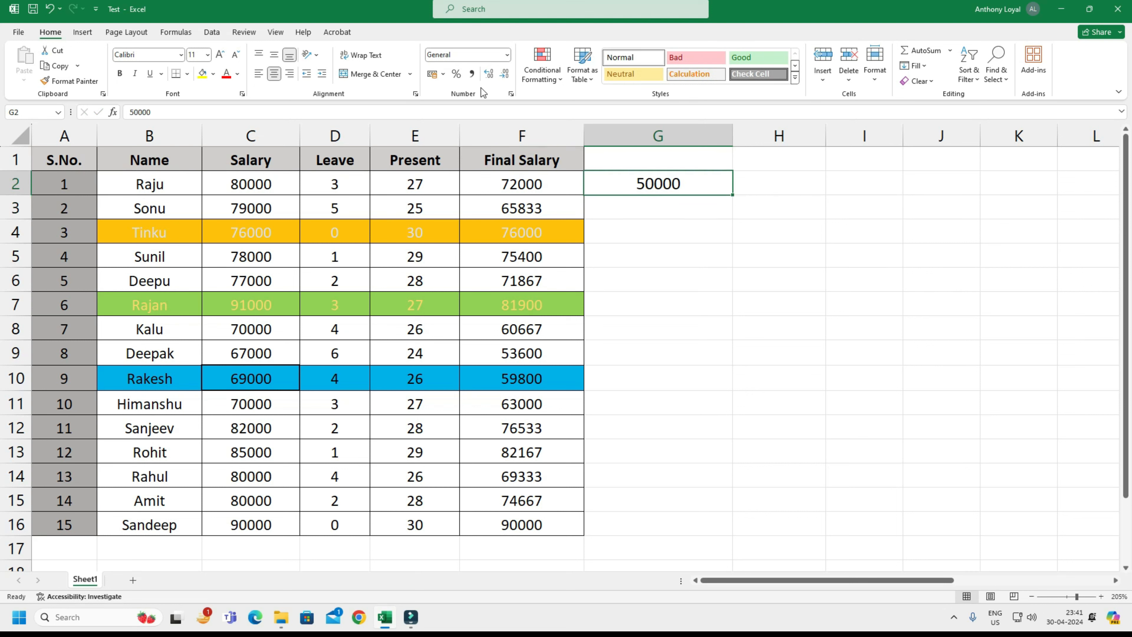
click(471, 74)
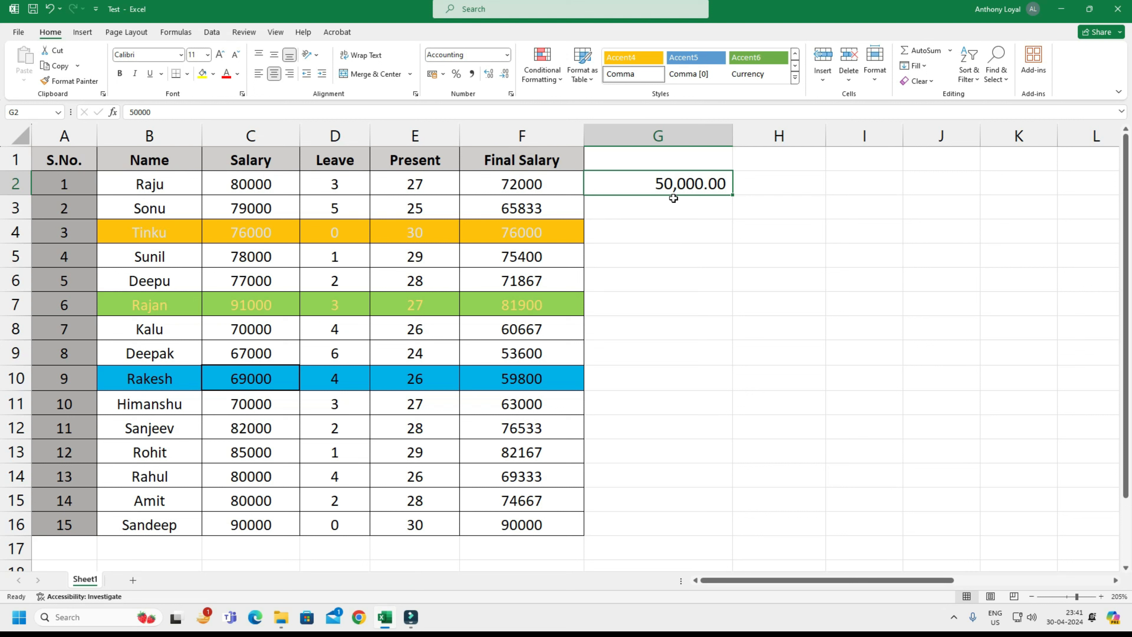
Increase the decimals of the amount in G2 to six places.
click(490, 75)
click(490, 74)
click(490, 74)
click(490, 74)
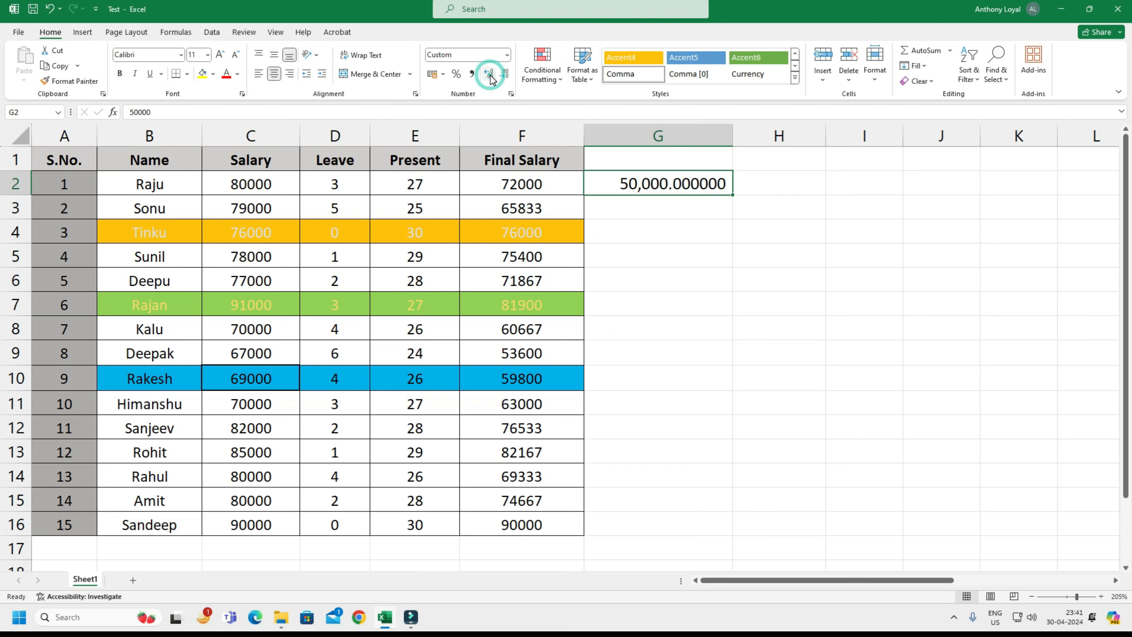
Decrease the decimals of the amount in G2 until it has no decimal places.
click(505, 81)
click(507, 82)
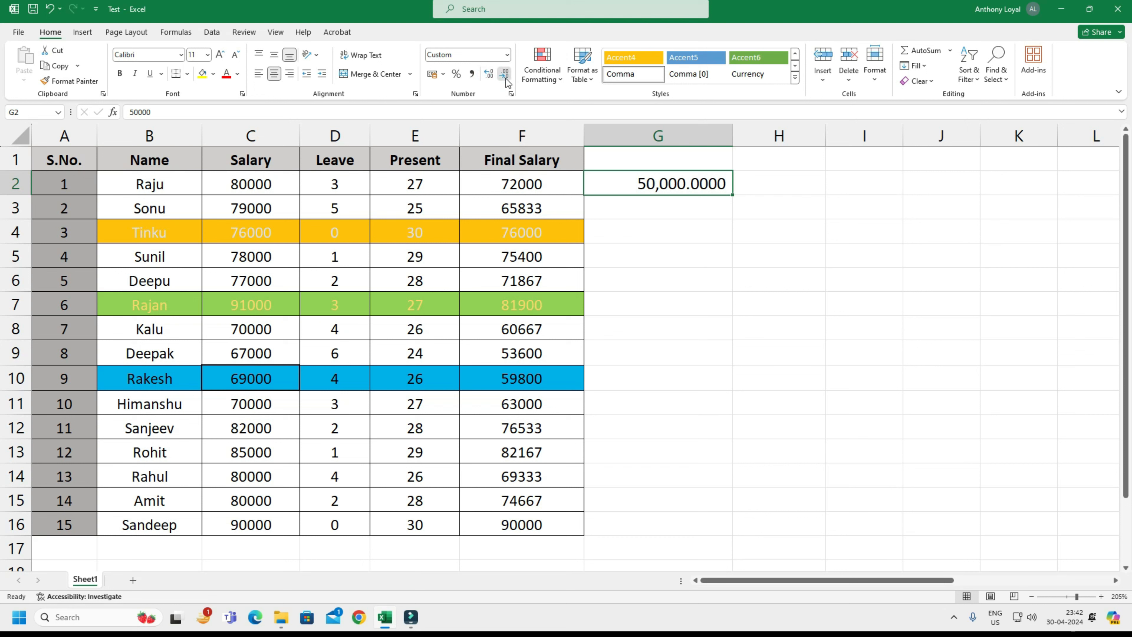
click(507, 82)
click(507, 81)
click(506, 82)
click(507, 82)
click(507, 82)
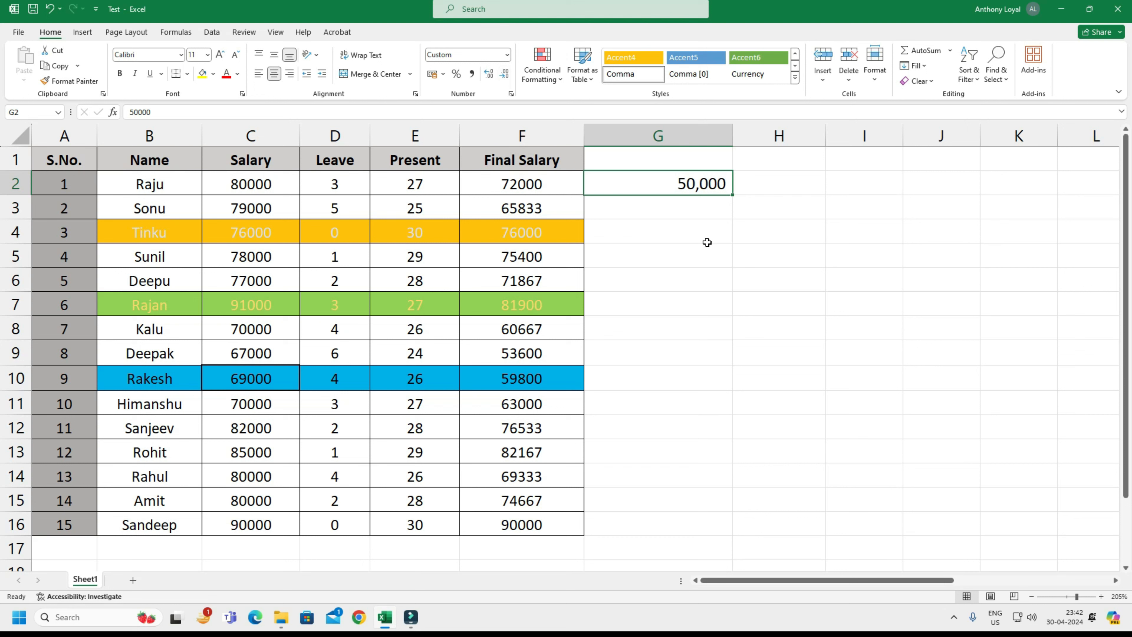
Examine the list of number formats available for cell G2 using keyboard access, and close it without choosing one.
click(691, 234)
click(704, 190)
key(alt+h)
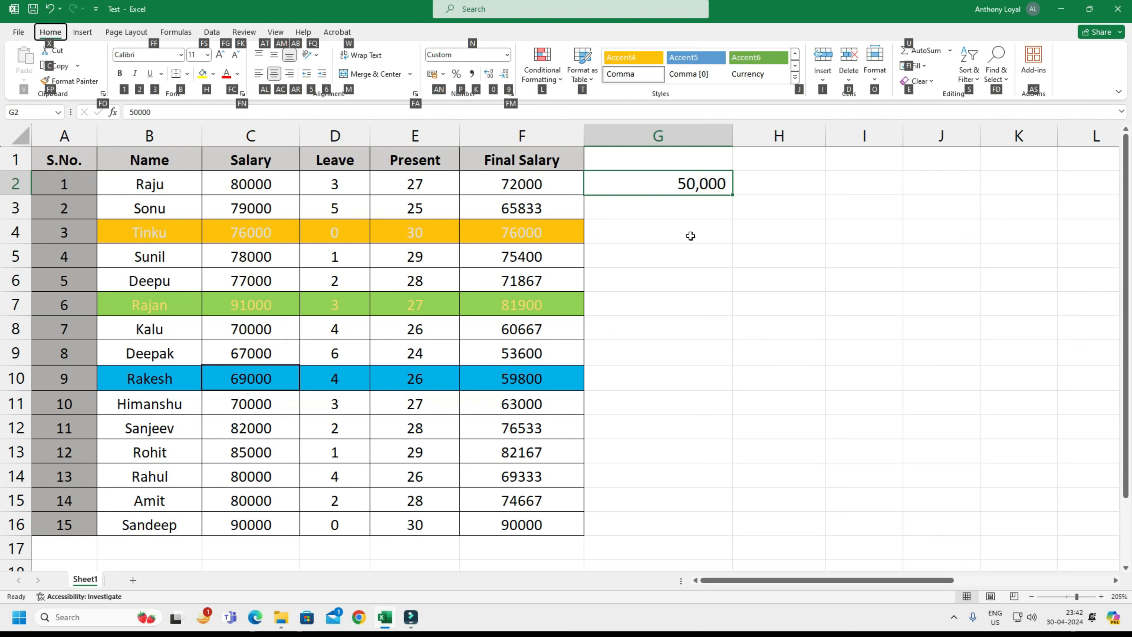
key(n)
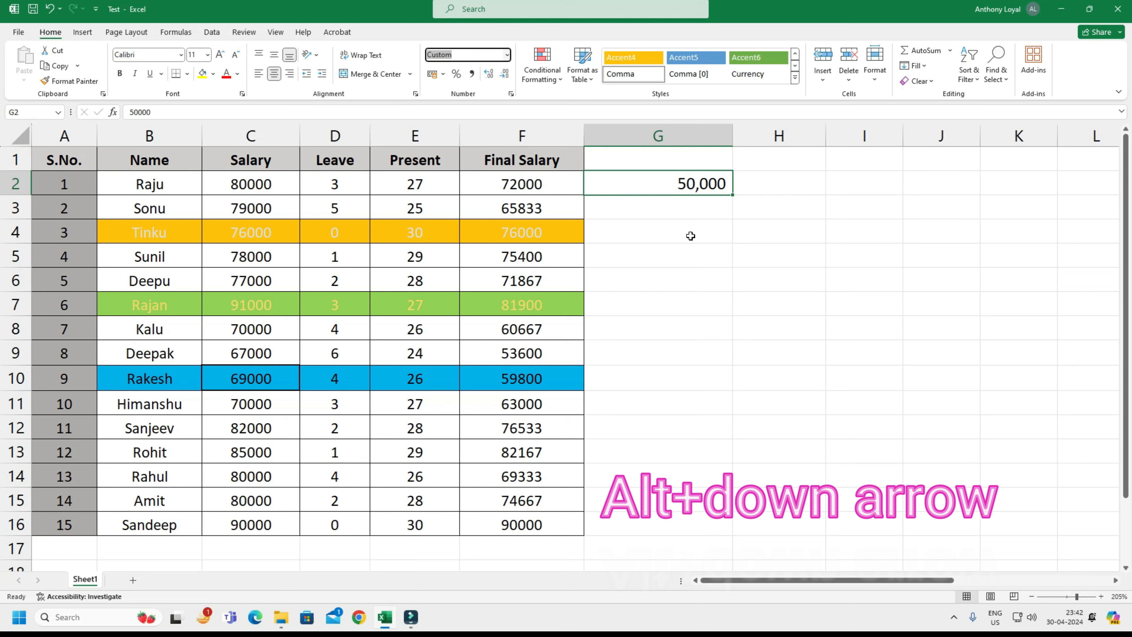
key(alt+Down)
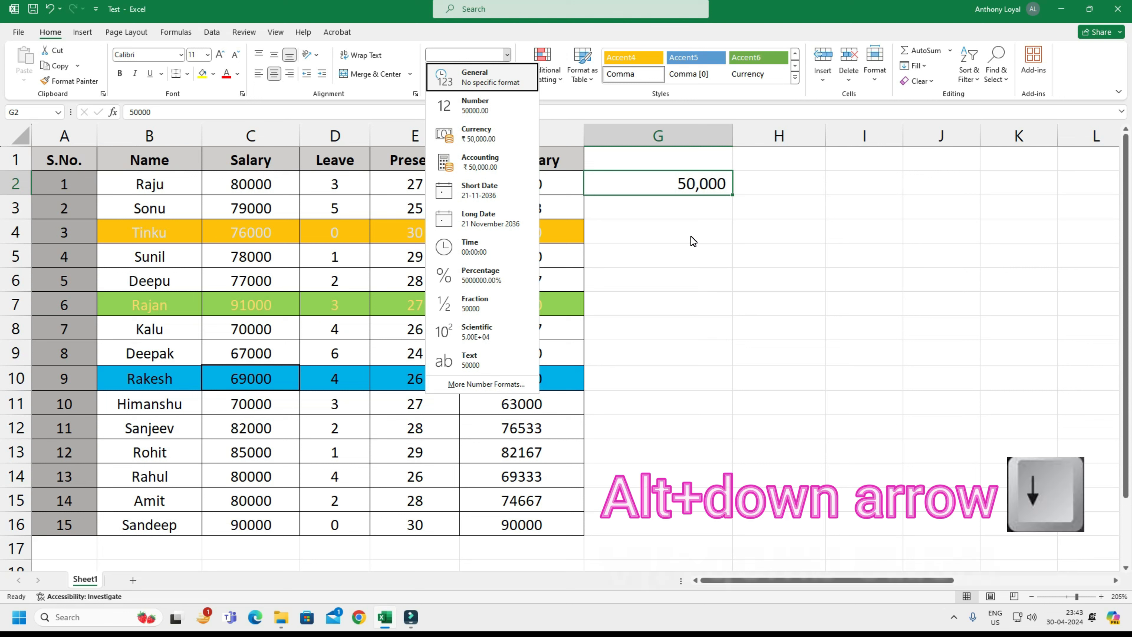
click(697, 184)
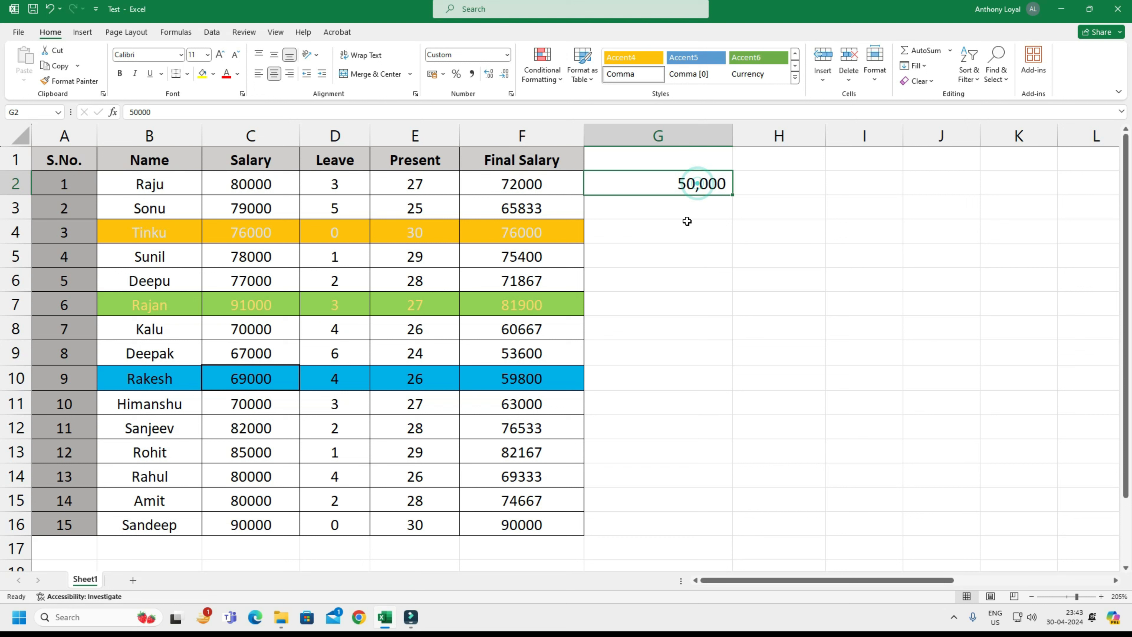
Review the accounting currency choices for G2 without picking one, and apply the Percent style to the cell.
key(alt)
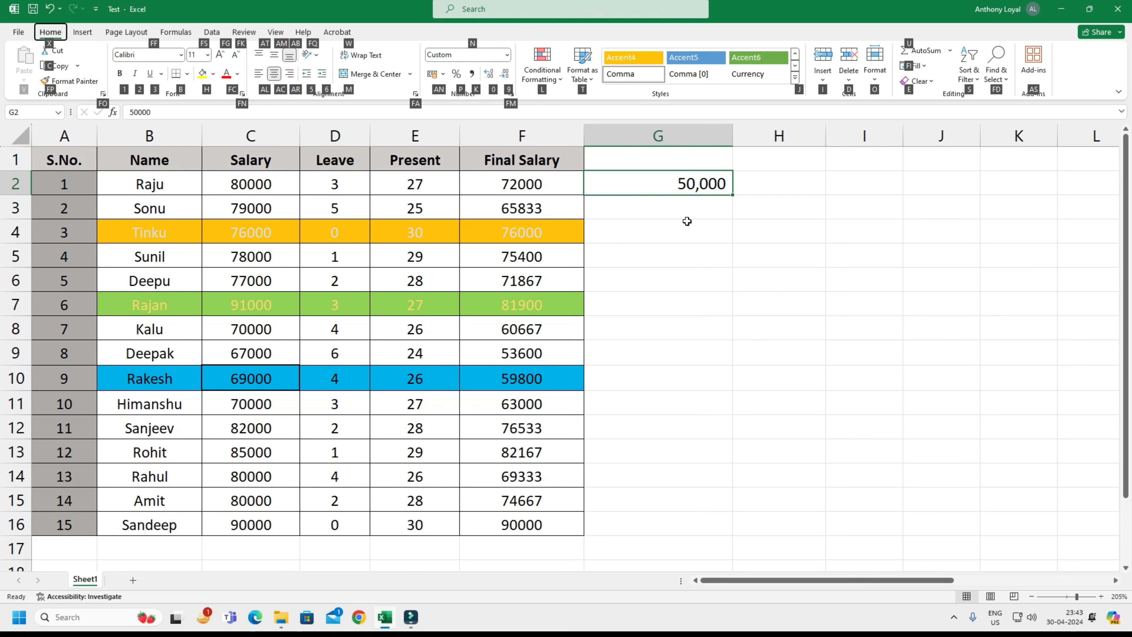
key(a)
key(n)
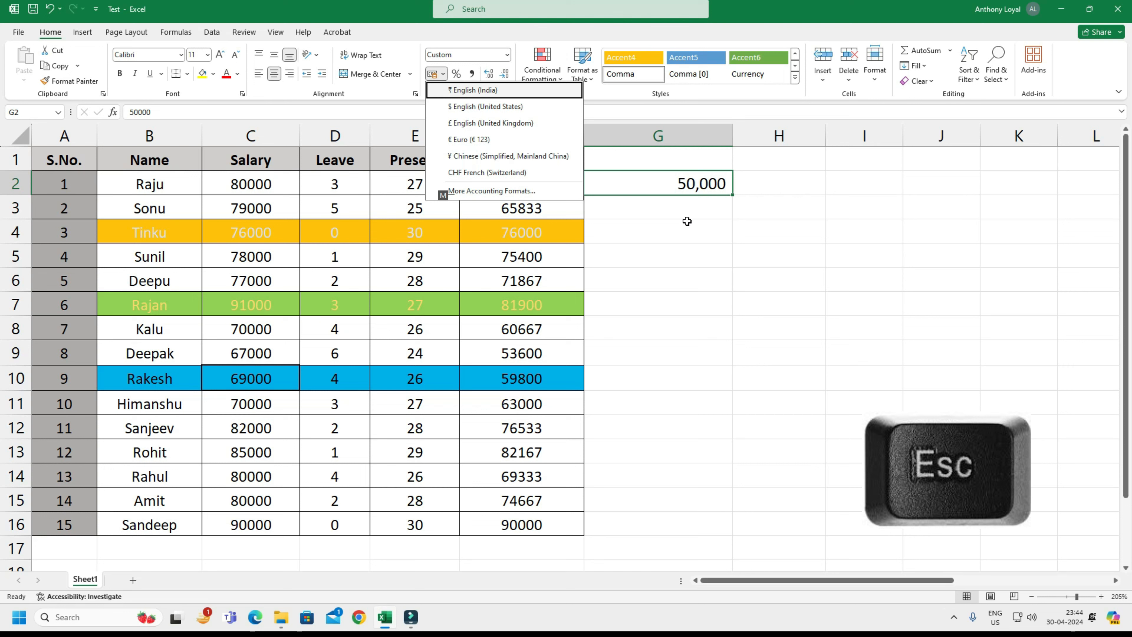
key(Escape)
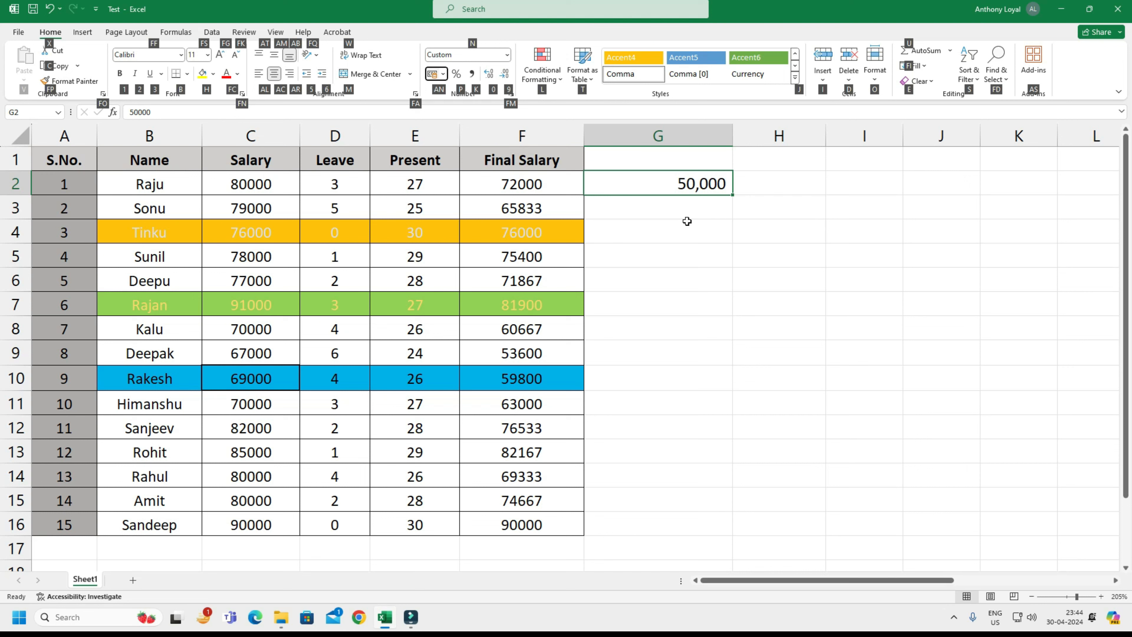
key(p)
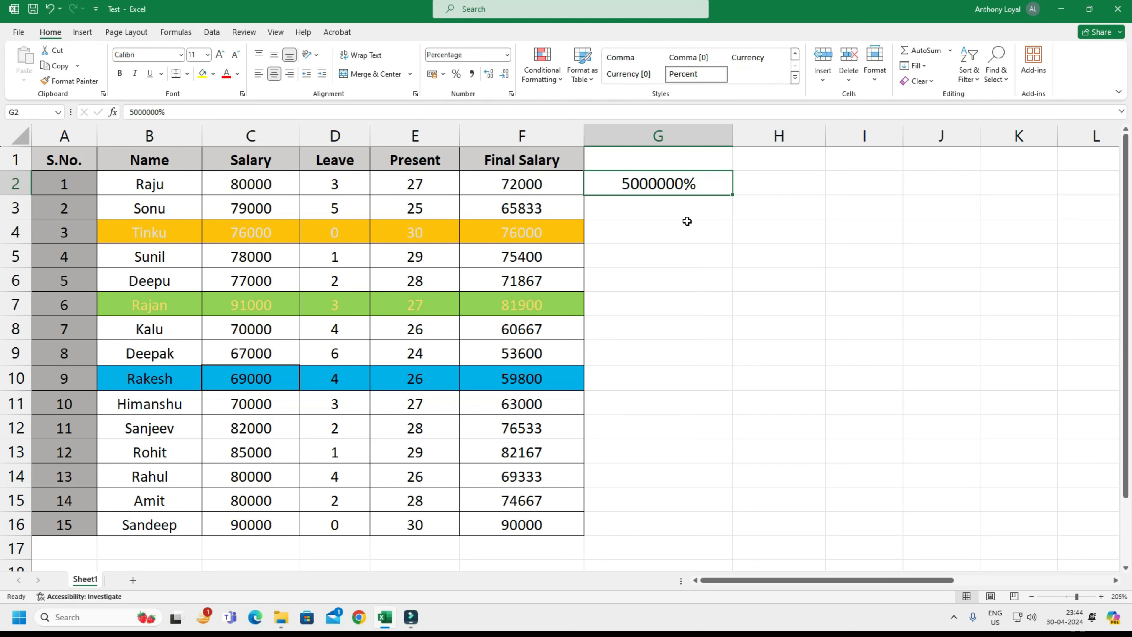
Apply the Comma style to the amount in cell G2.
key(alt)
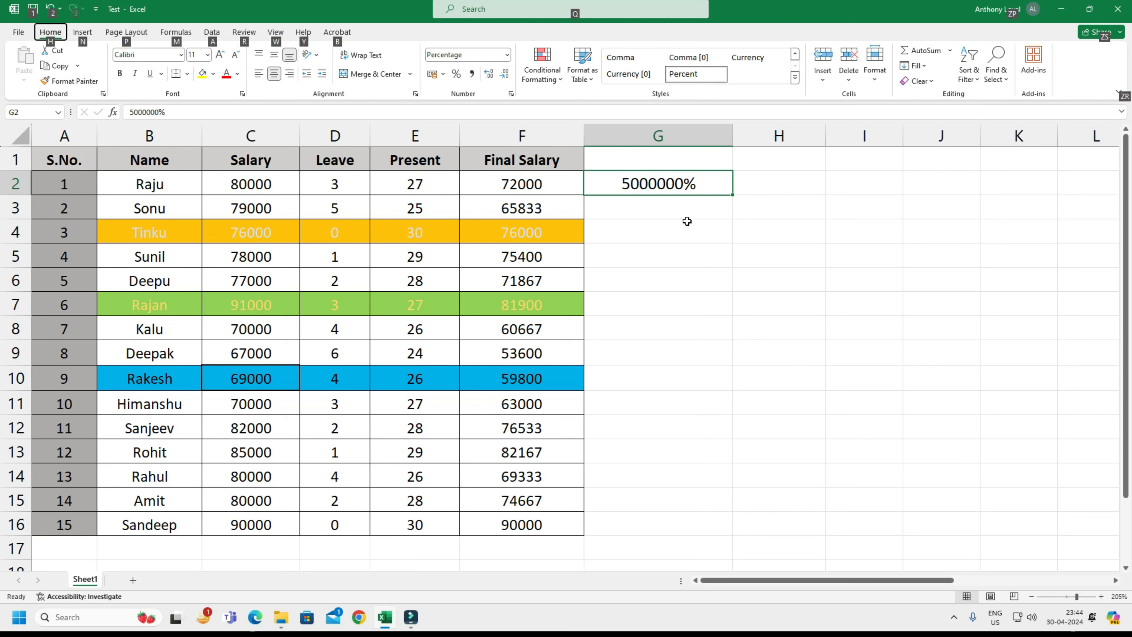
key(h)
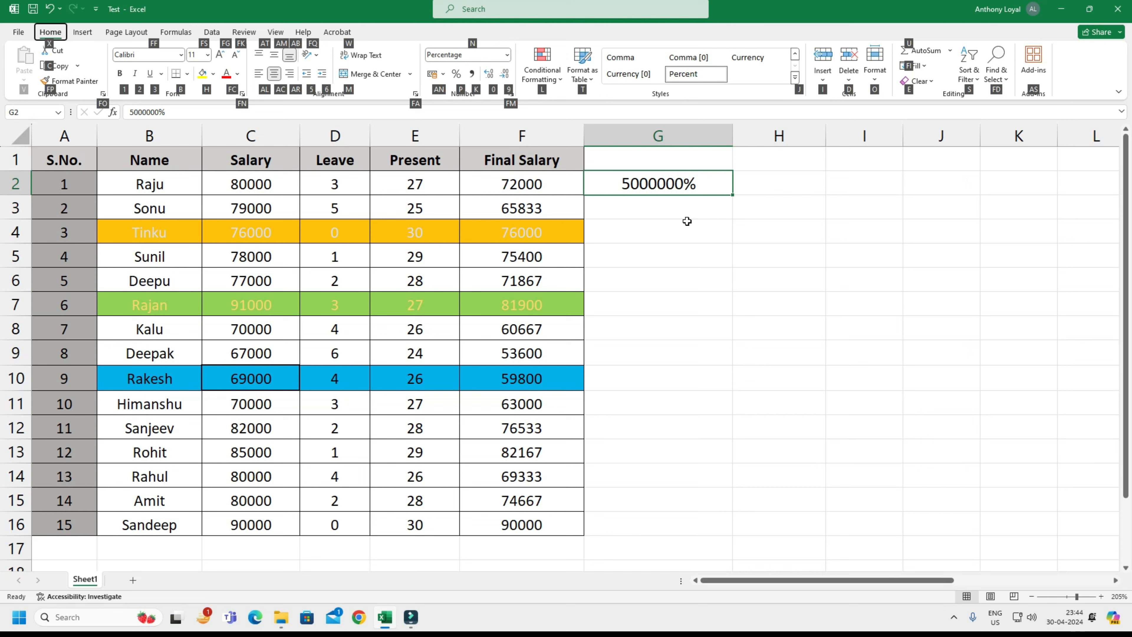
key(k)
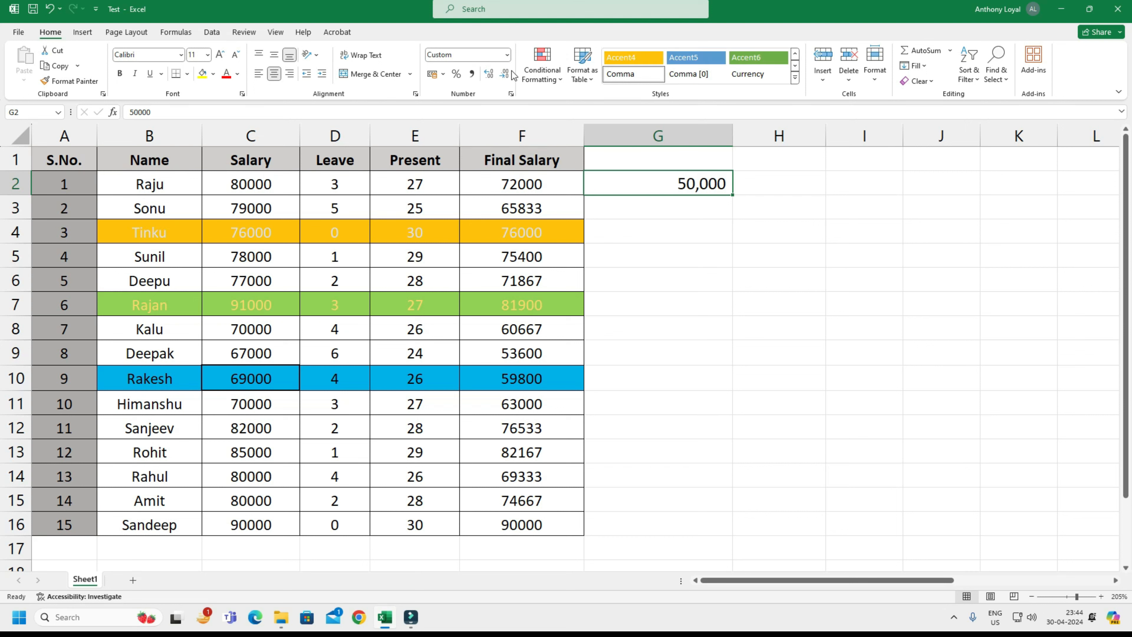
Clear the amount and formatting in cell G2 by copying the empty cell H2 over it.
click(685, 237)
click(695, 189)
key(Right)
key(ctrl+c)
key(Left)
key(Return)
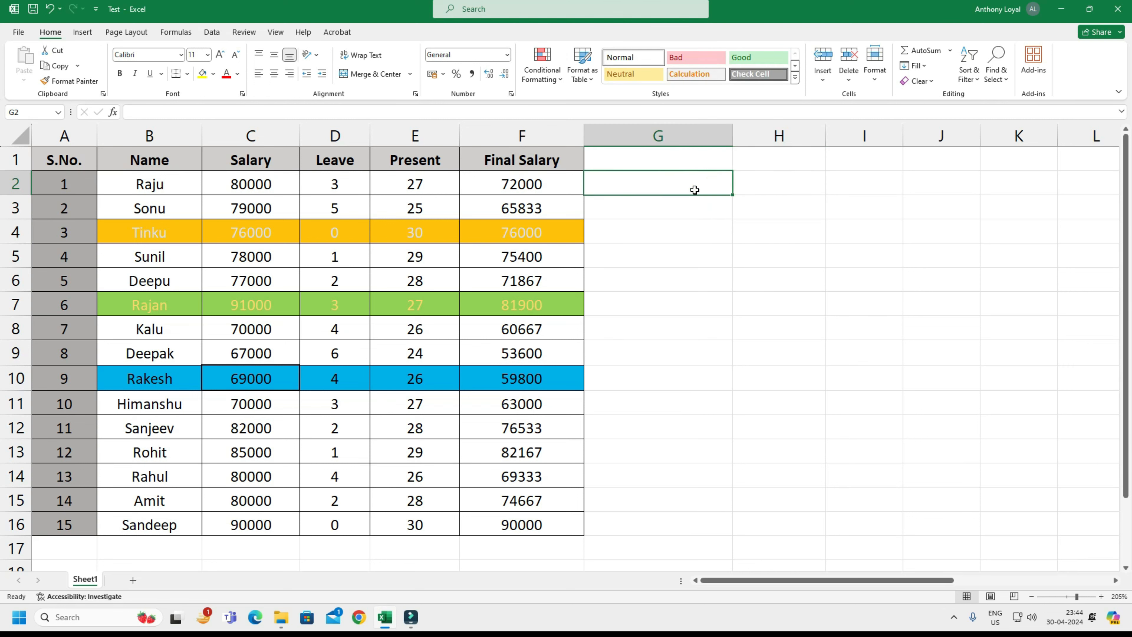
Review the Insert, Delete and Format options for cells with H1 selected, without choosing any of them.
key(Up)
key(Right)
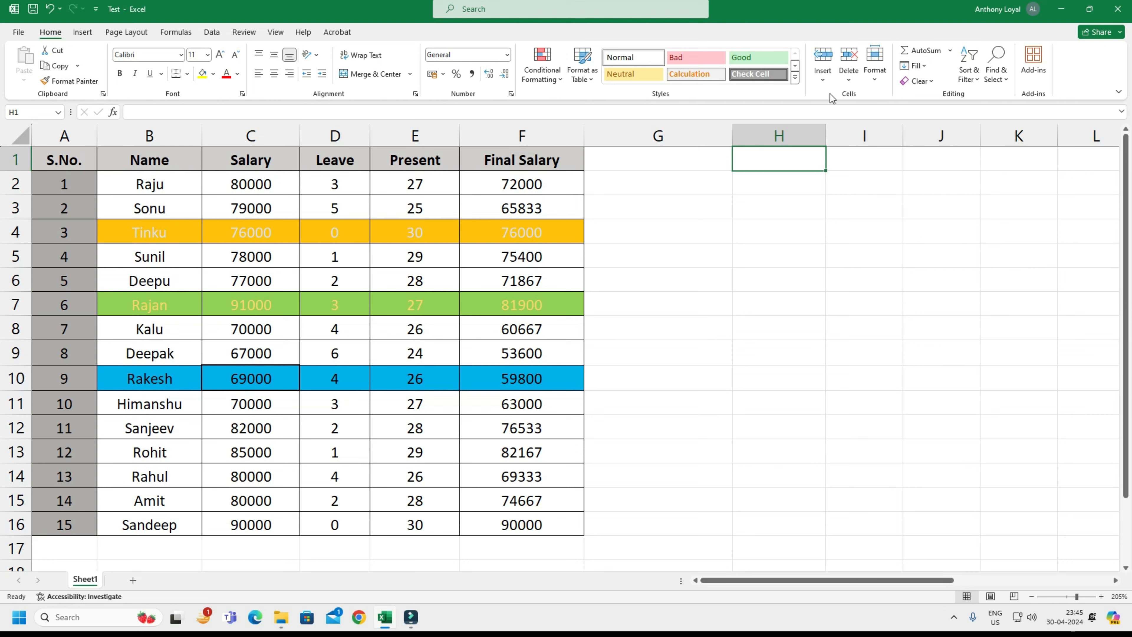
click(825, 80)
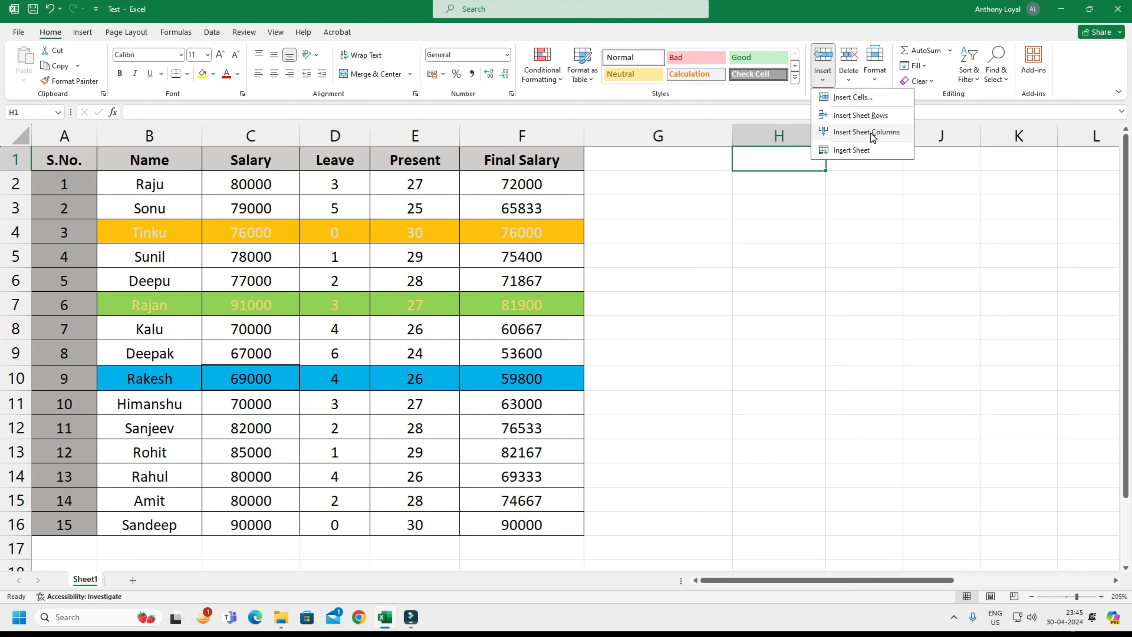
click(849, 79)
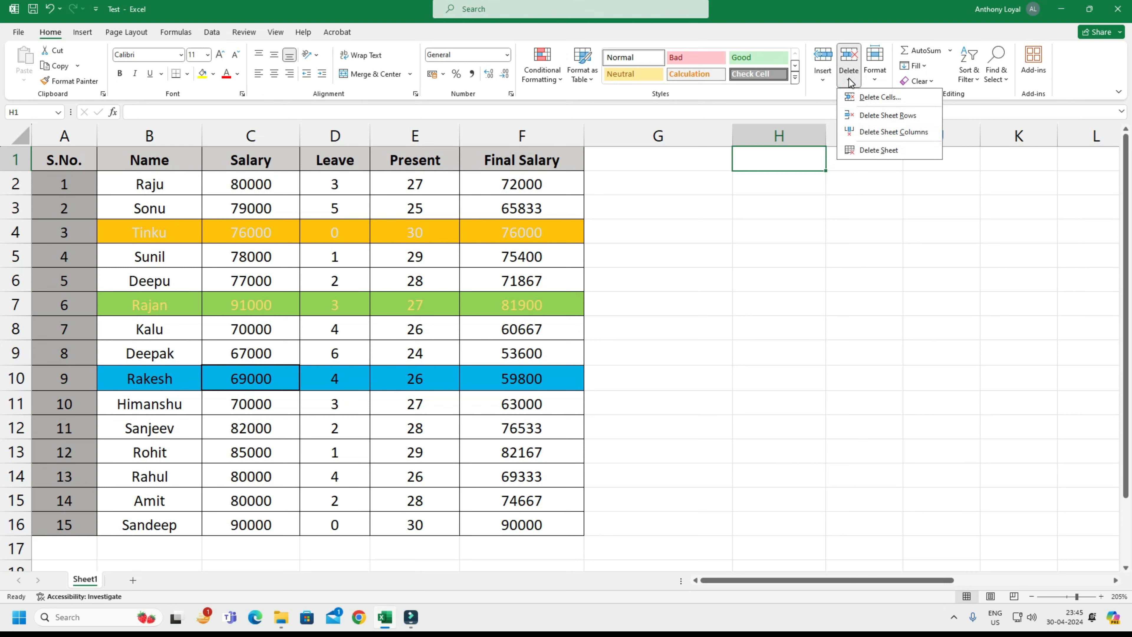
click(877, 80)
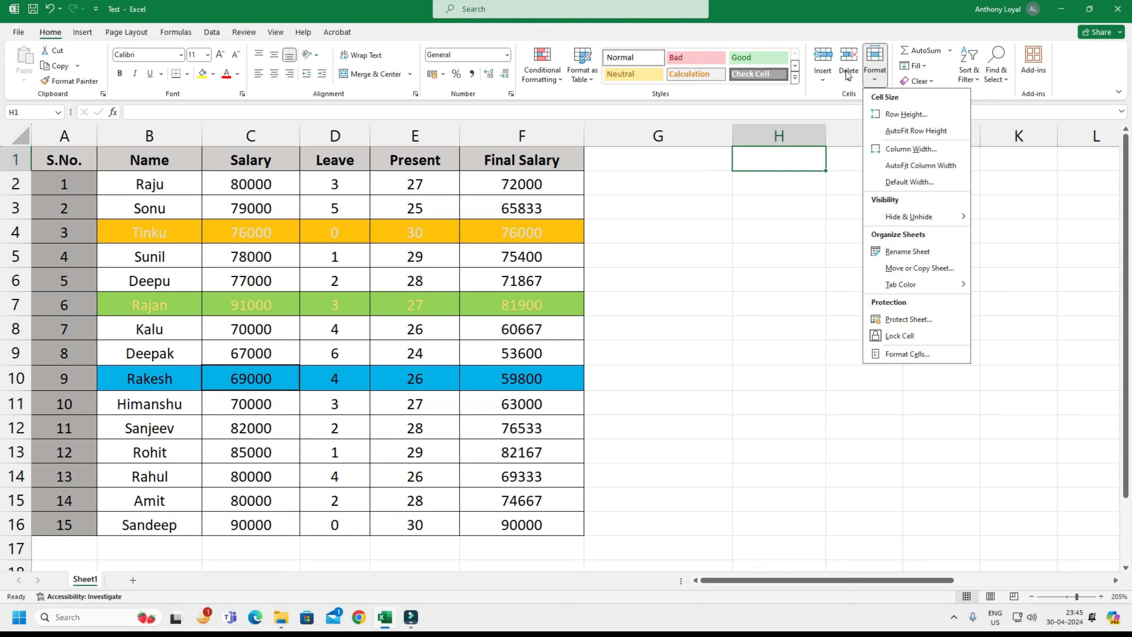
click(766, 223)
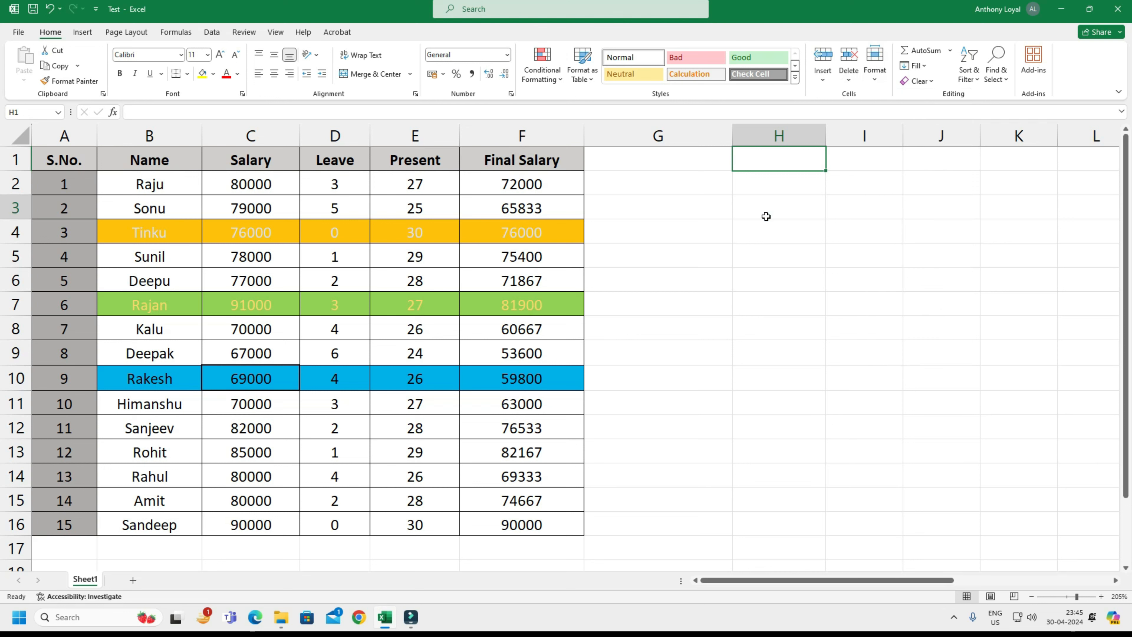
click(752, 216)
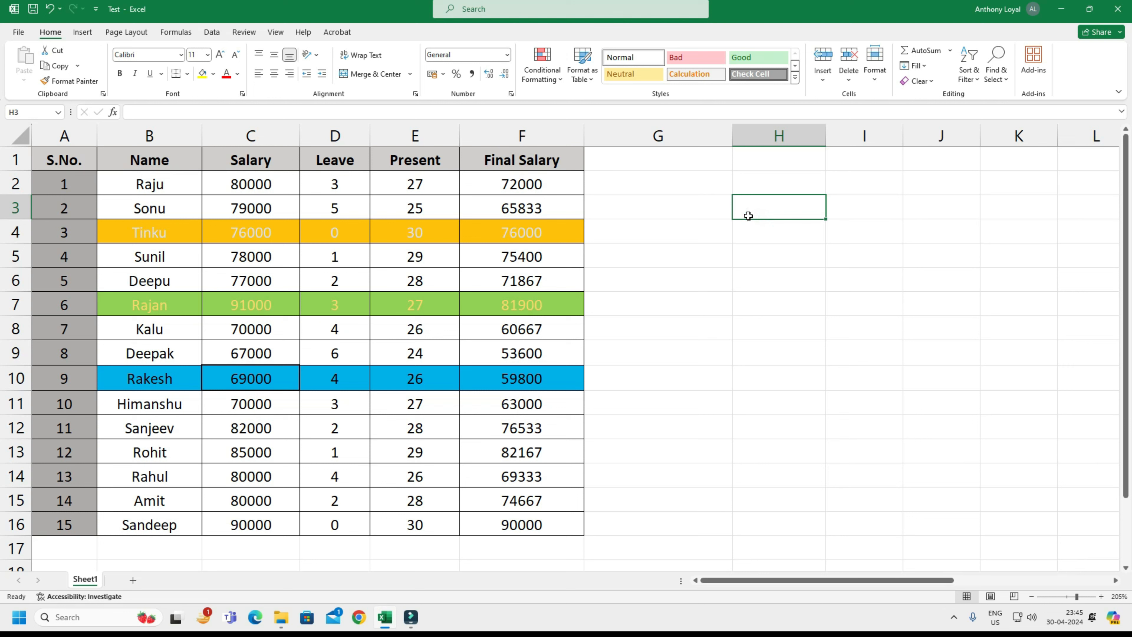
Insert a blank sheet row above row 2 from cell F2, and undo the insertion.
click(647, 251)
click(647, 192)
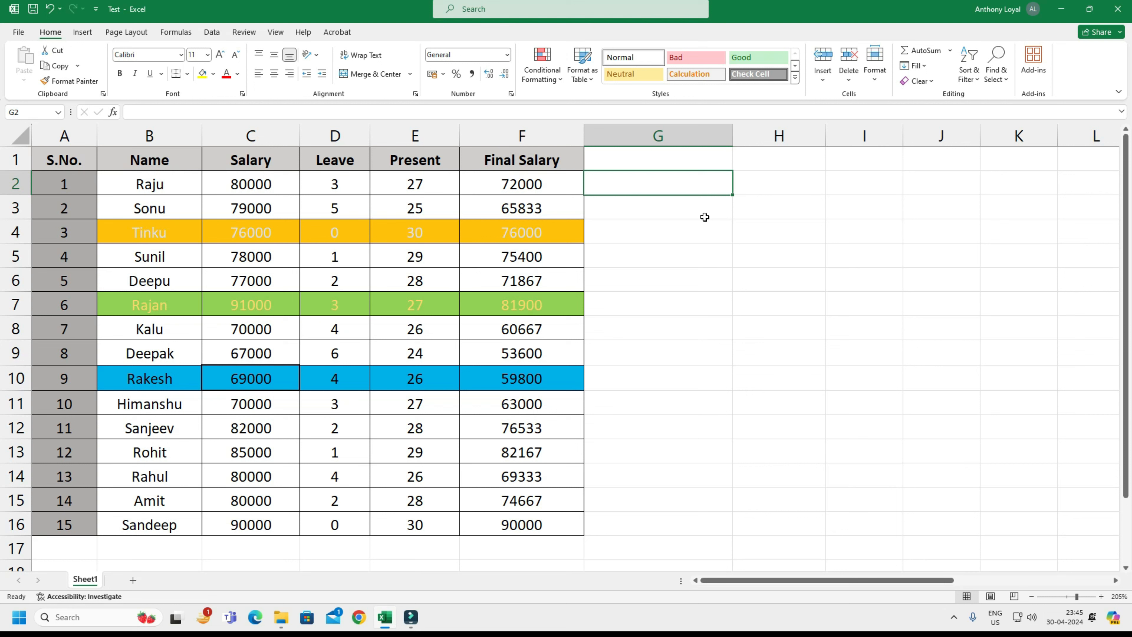
key(Left)
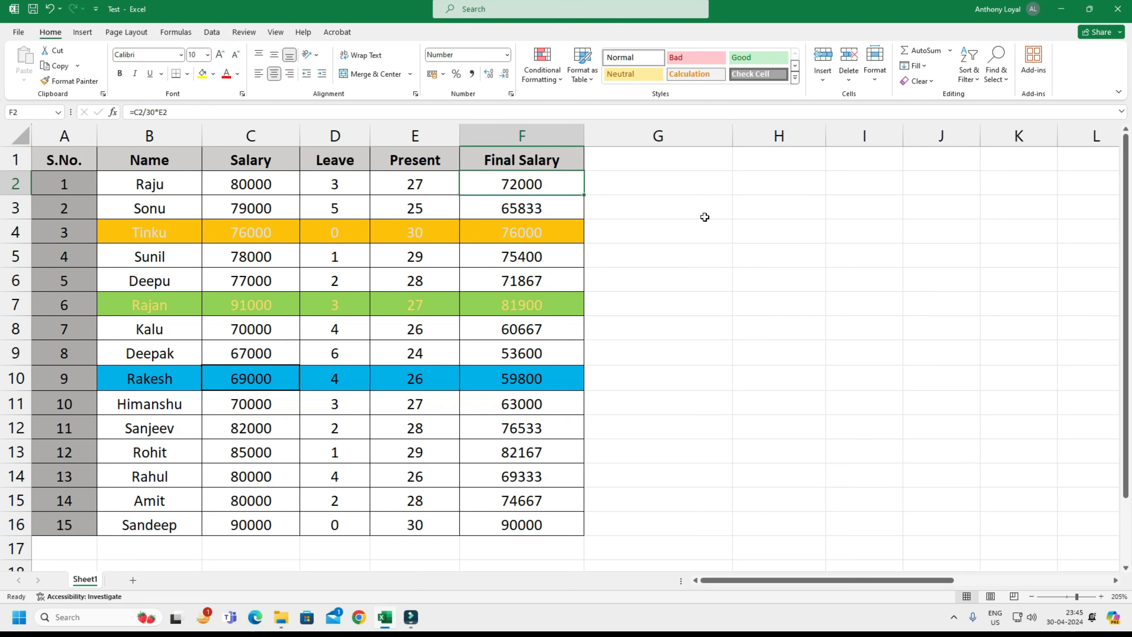
key(alt+i)
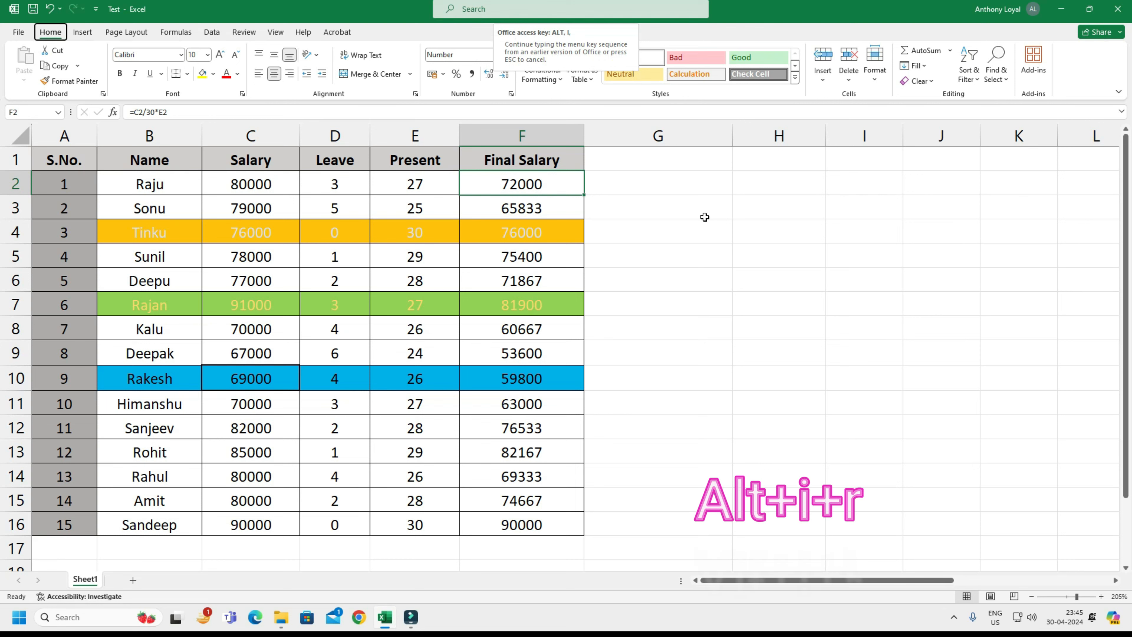
key(r)
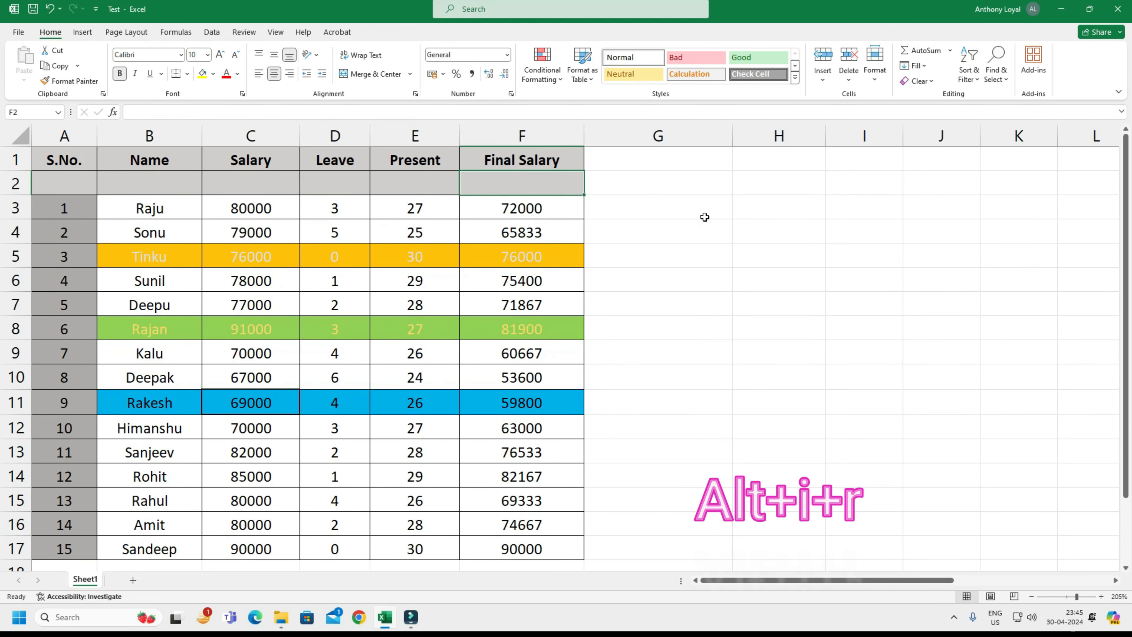
key(ctrl+z)
Insert a blank sheet row above row 5 from cell F5, and undo the insertion.
key(Down)
key(Down)
key(Down)
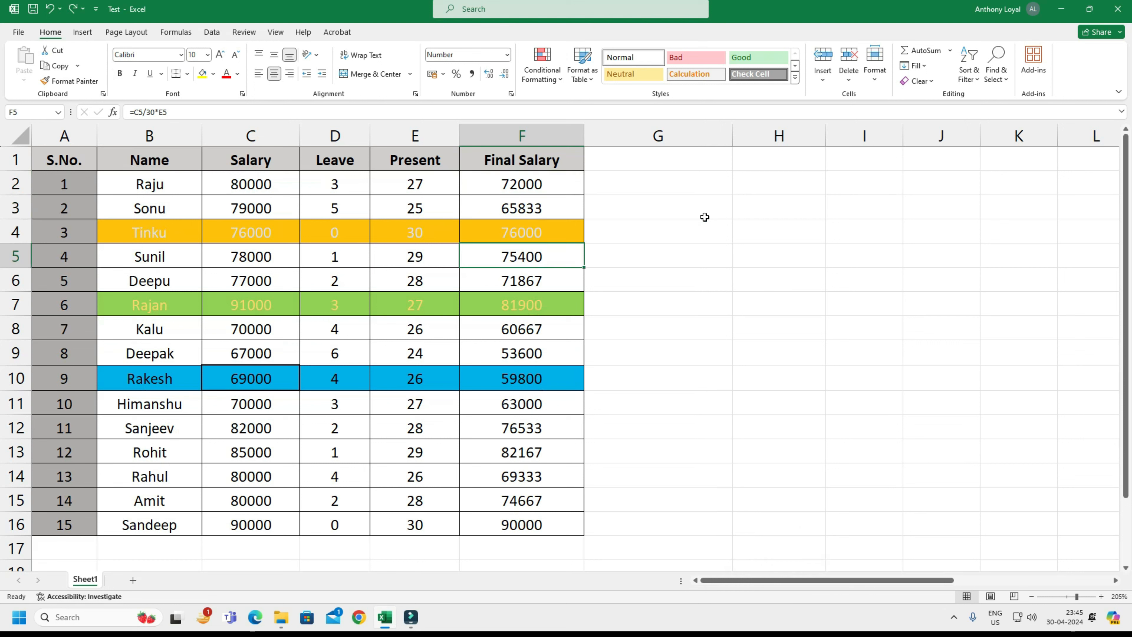
key(Down)
key(Up)
key(Left)
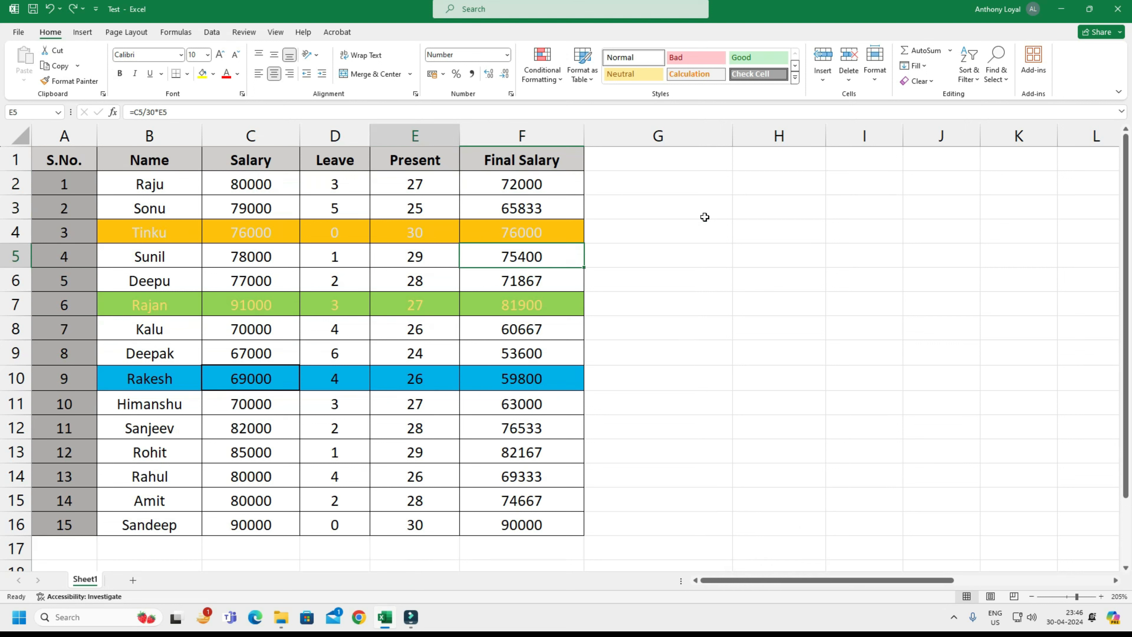
key(Right)
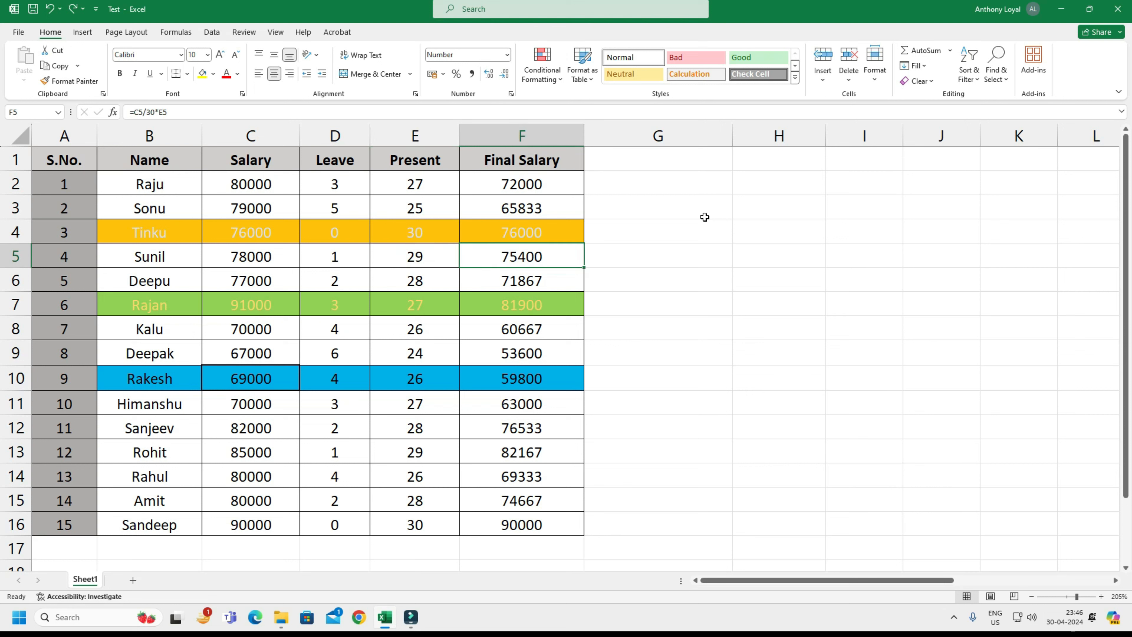
key(alt)
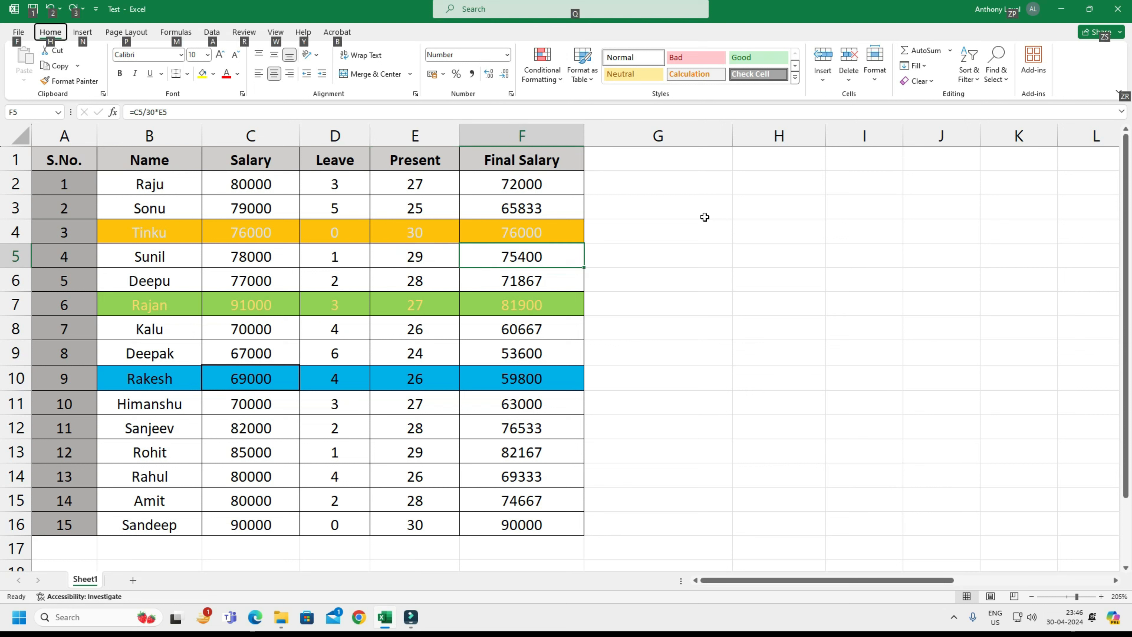
key(h)
key(i)
key(r)
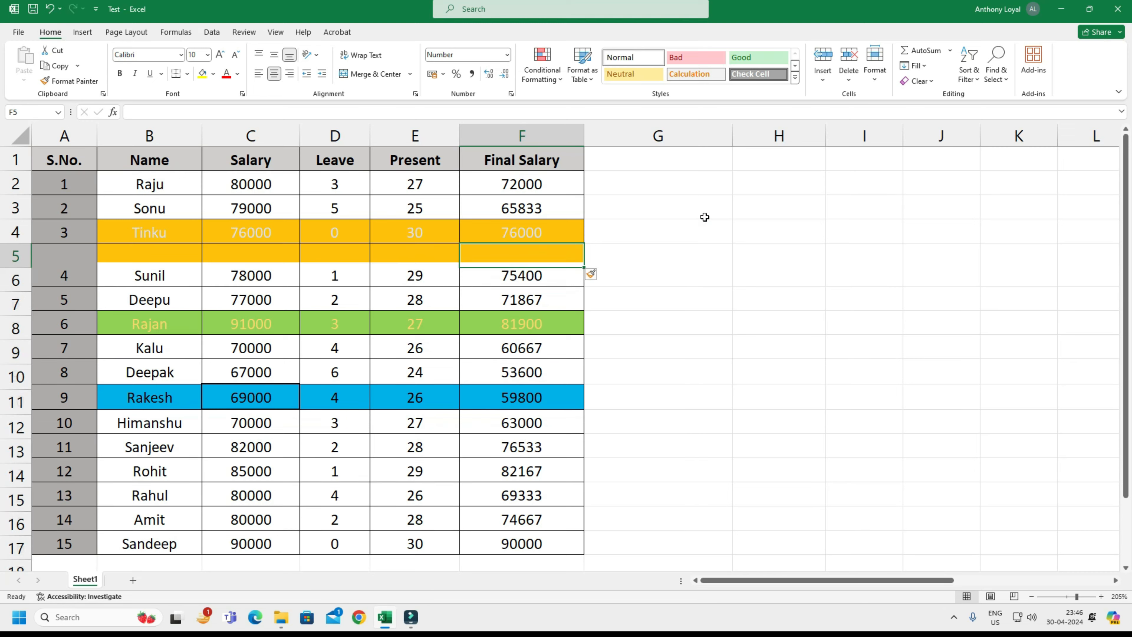
key(ctrl+z)
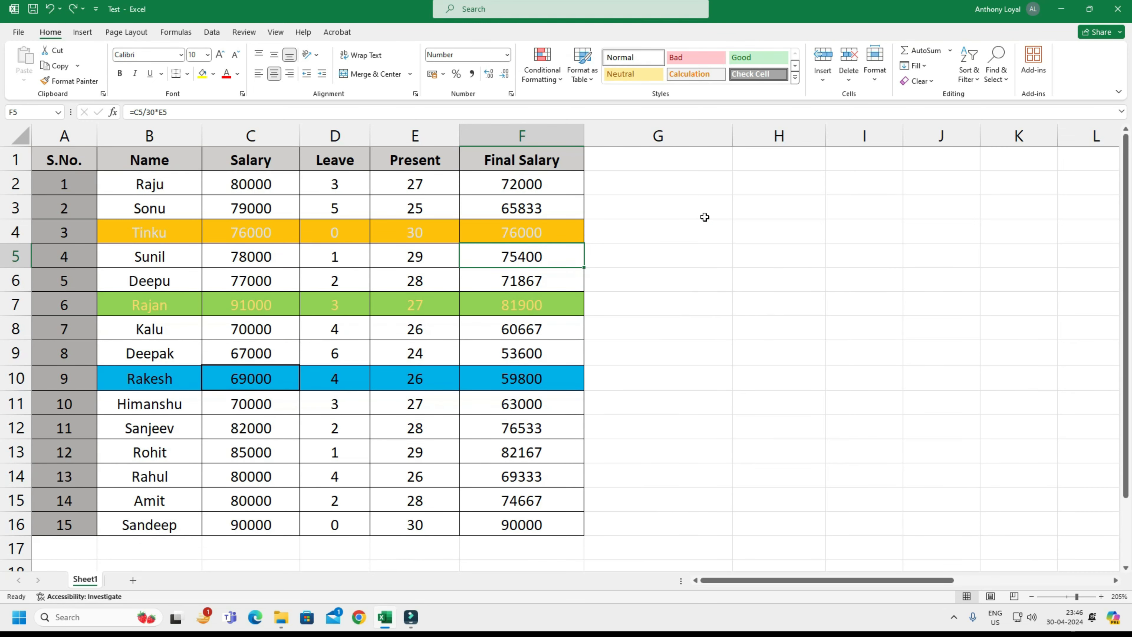
Insert a blank sheet column before the Final Salary column, and undo the insertion.
key(alt)
key(i)
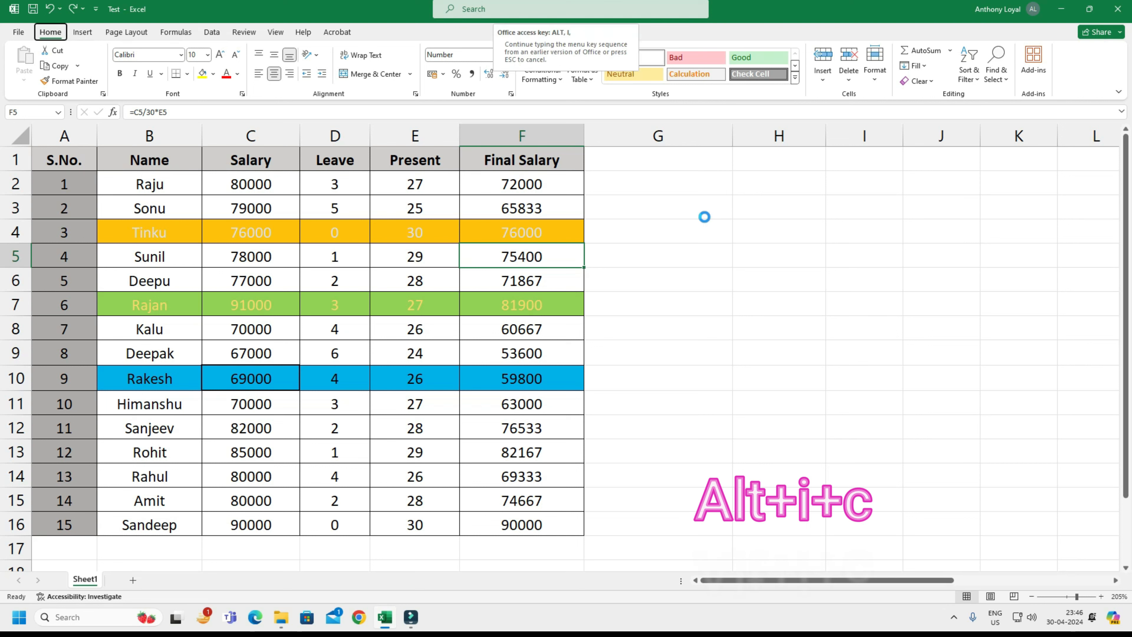
key(c)
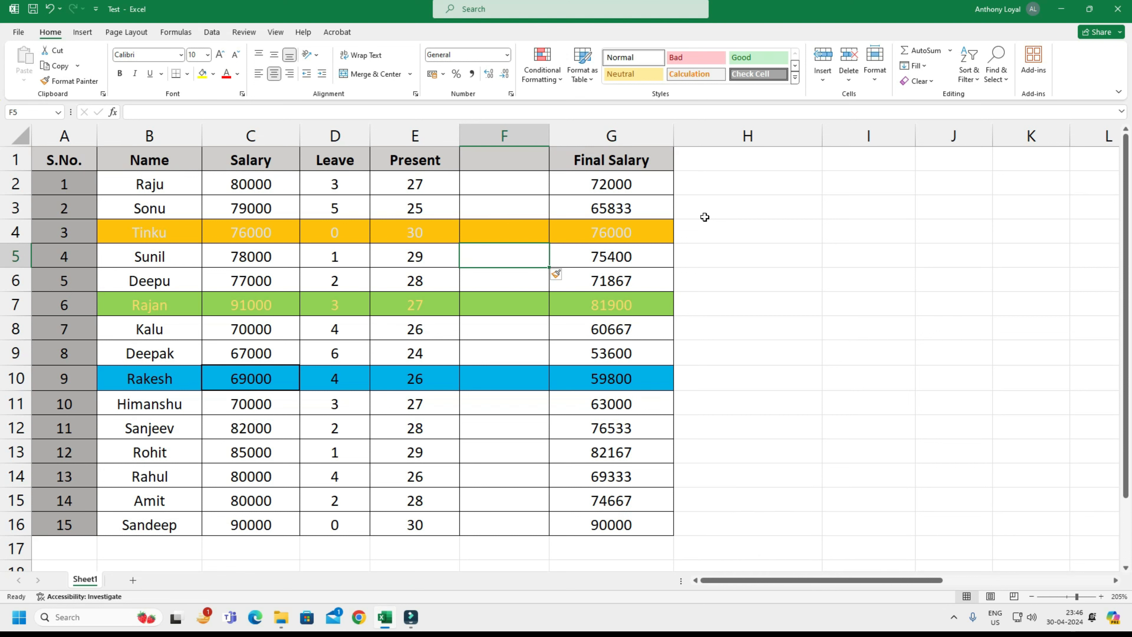
key(ctrl+z)
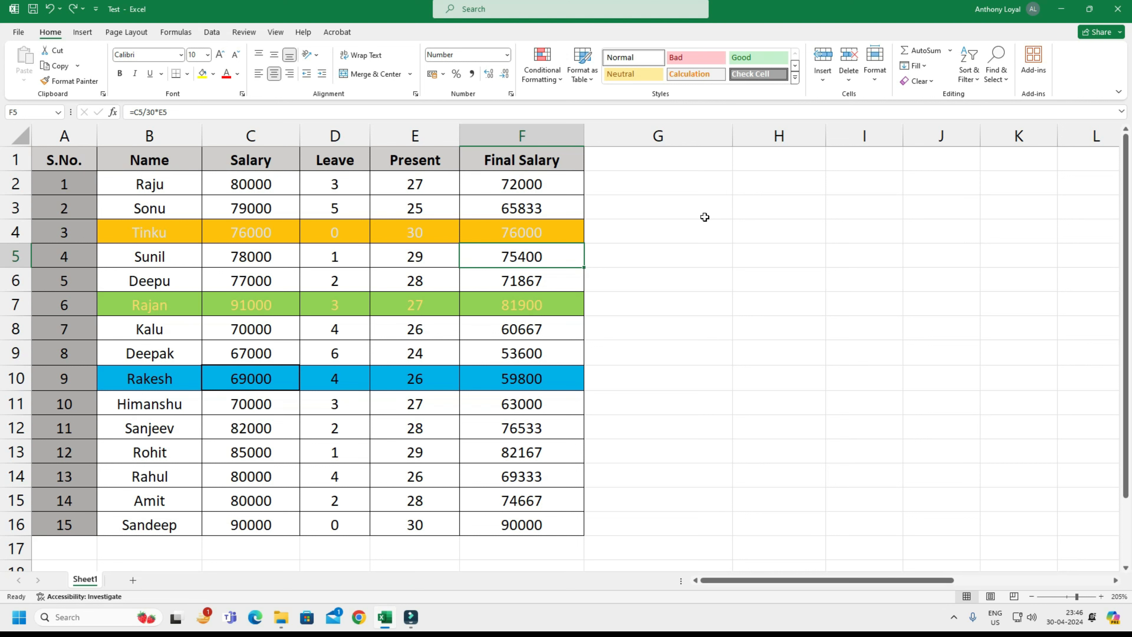
Insert a blank row above row 5 and a blank column before Final Salary.
key(alt+i)
key(r)
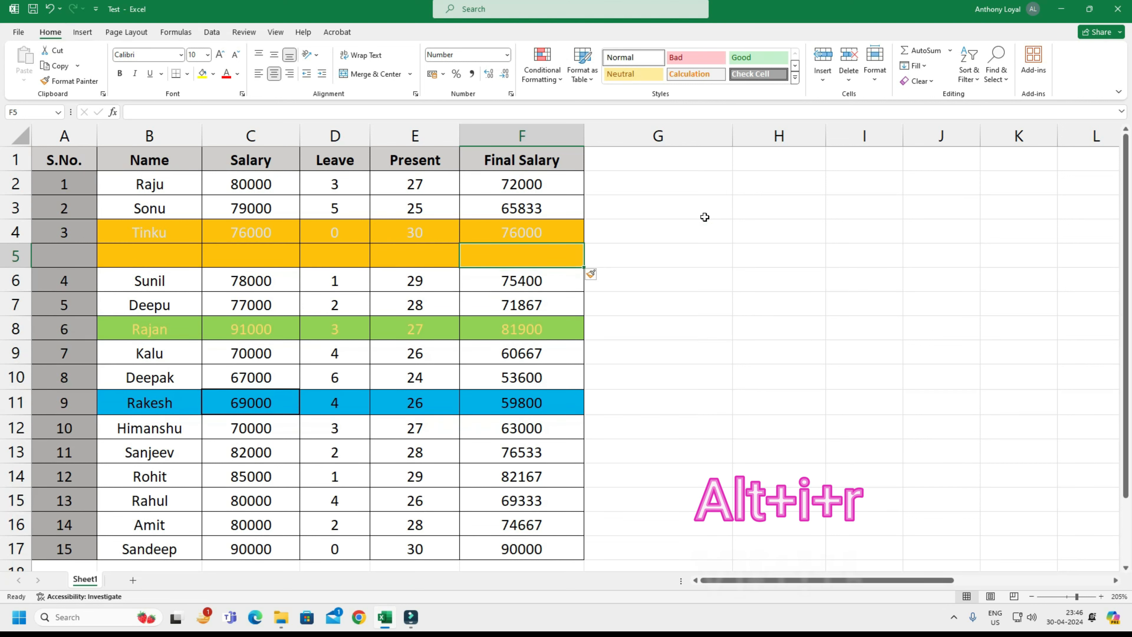
key(alt+i)
key(c)
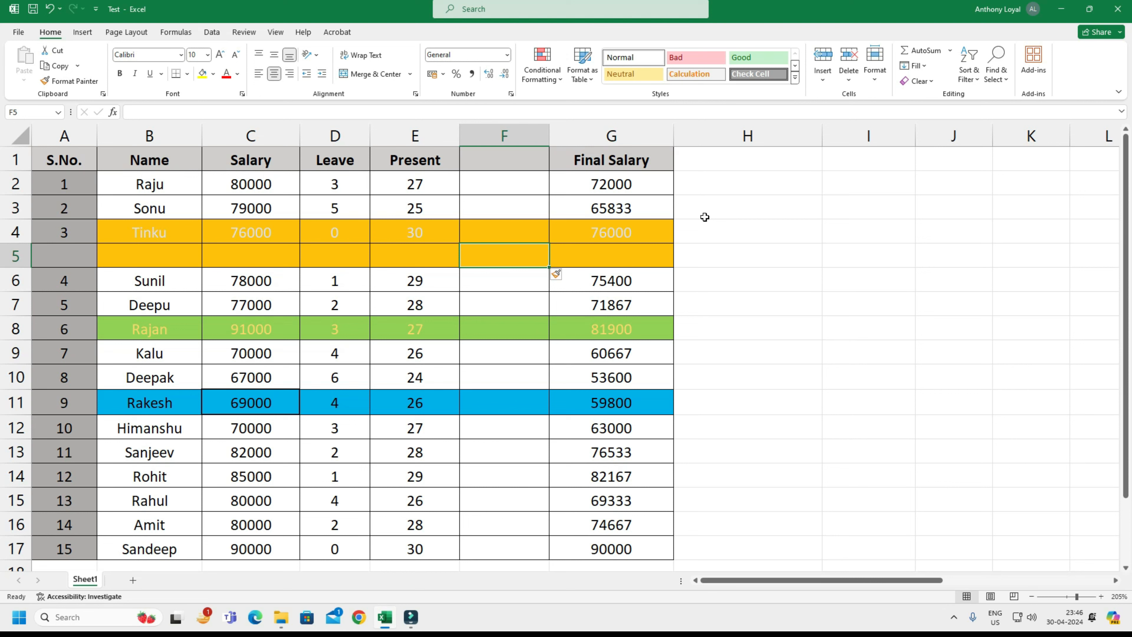
Delete the entire blank row 5 and the entire blank column F from the salary table.
key(shift+space)
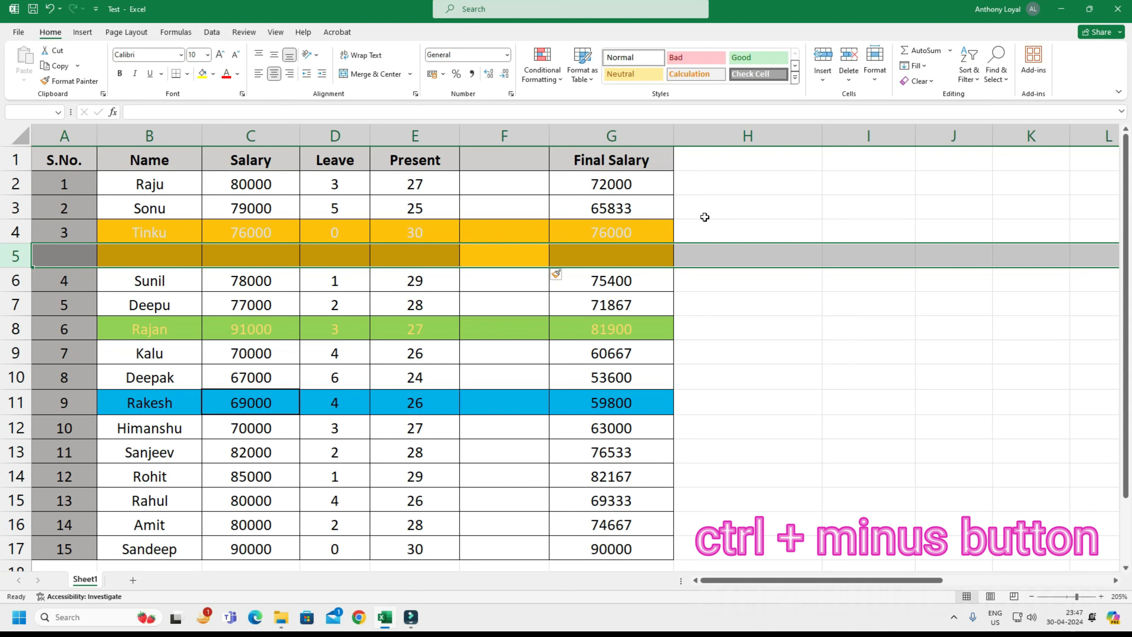
key(ctrl+minus)
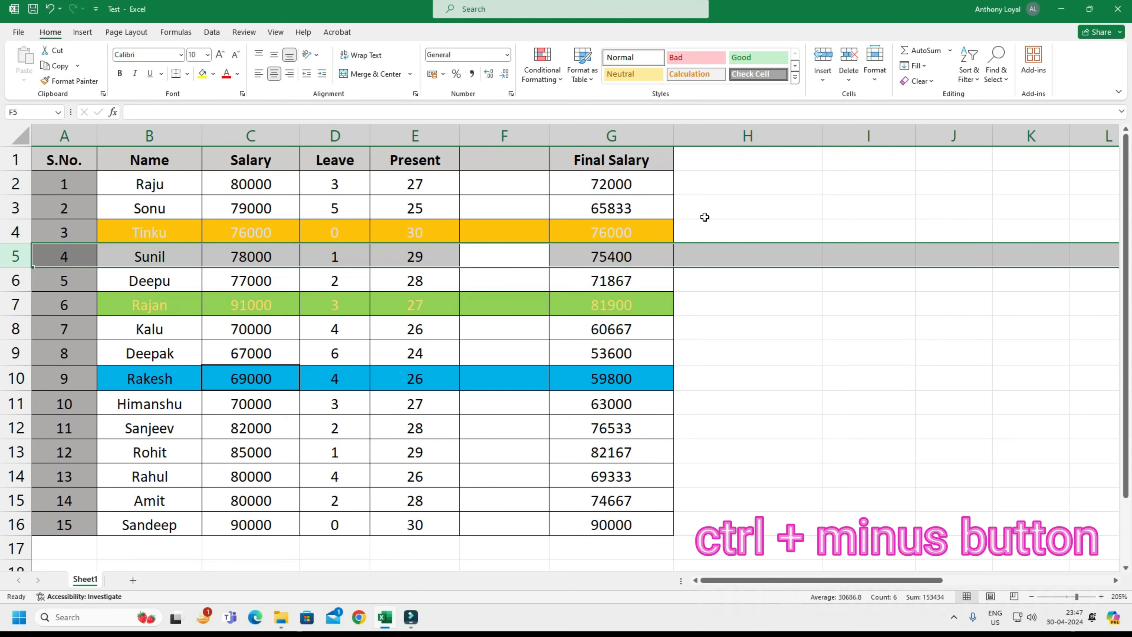
key(Right)
key(Left)
key(ctrl+space)
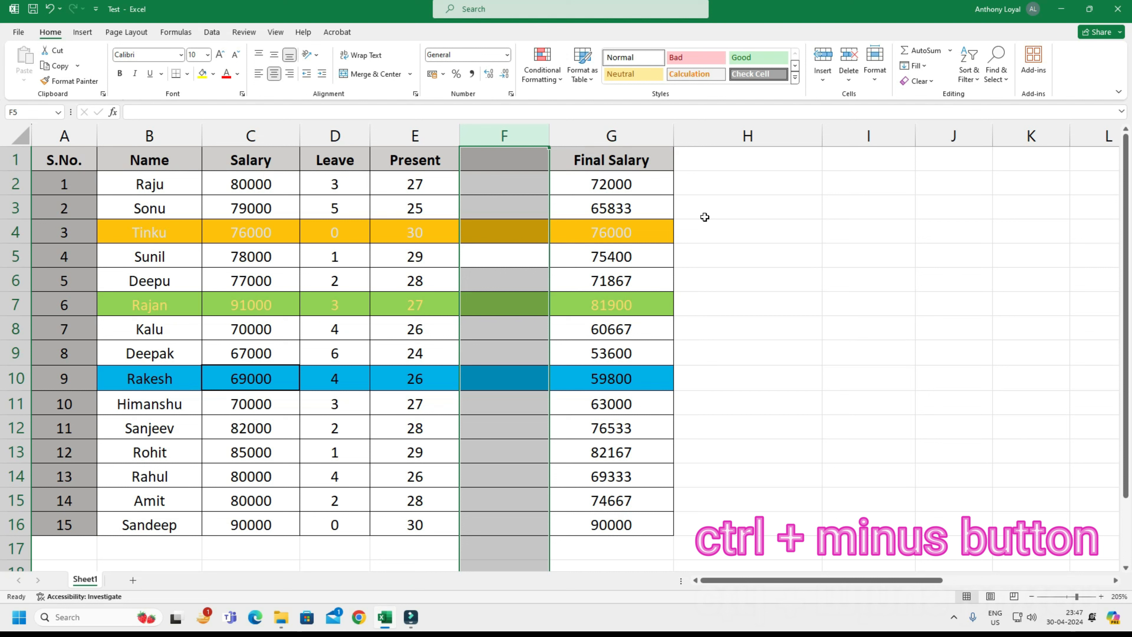
key(ctrl+minus)
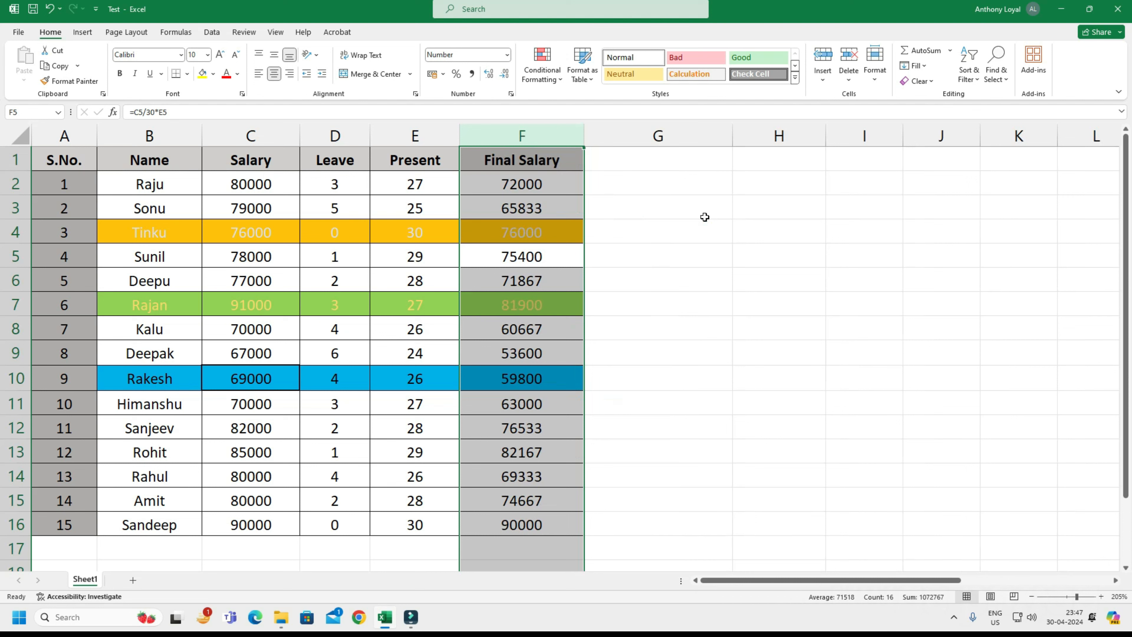
Select the entire Present column, and replace that selection with the whole of row 4.
key(Right)
key(Left)
key(Left)
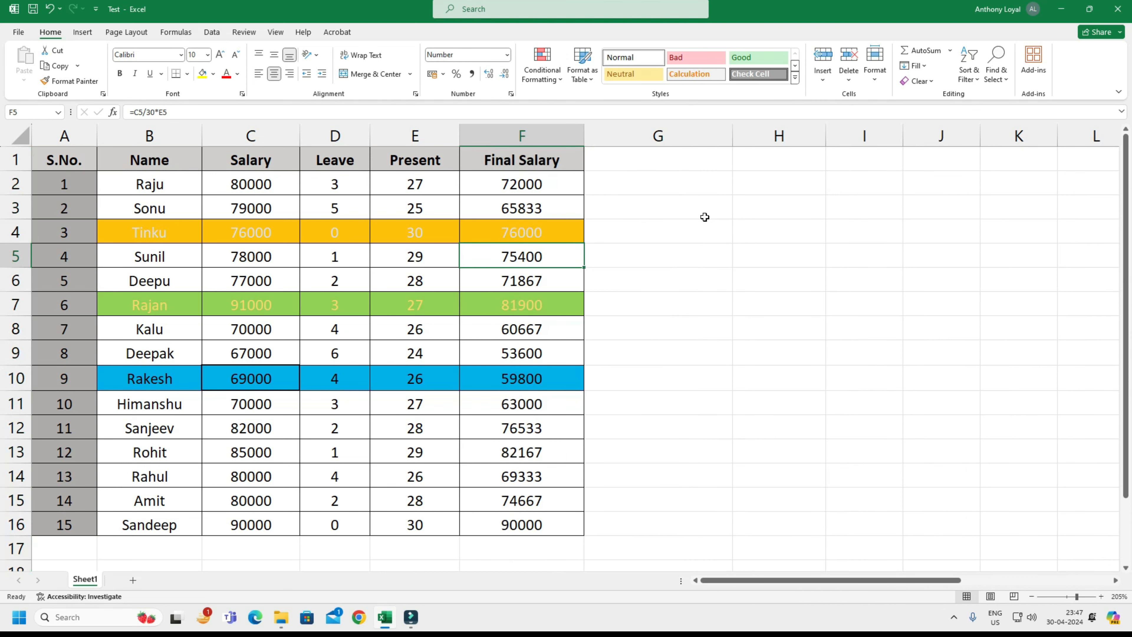
key(Right)
key(Left)
key(Left)
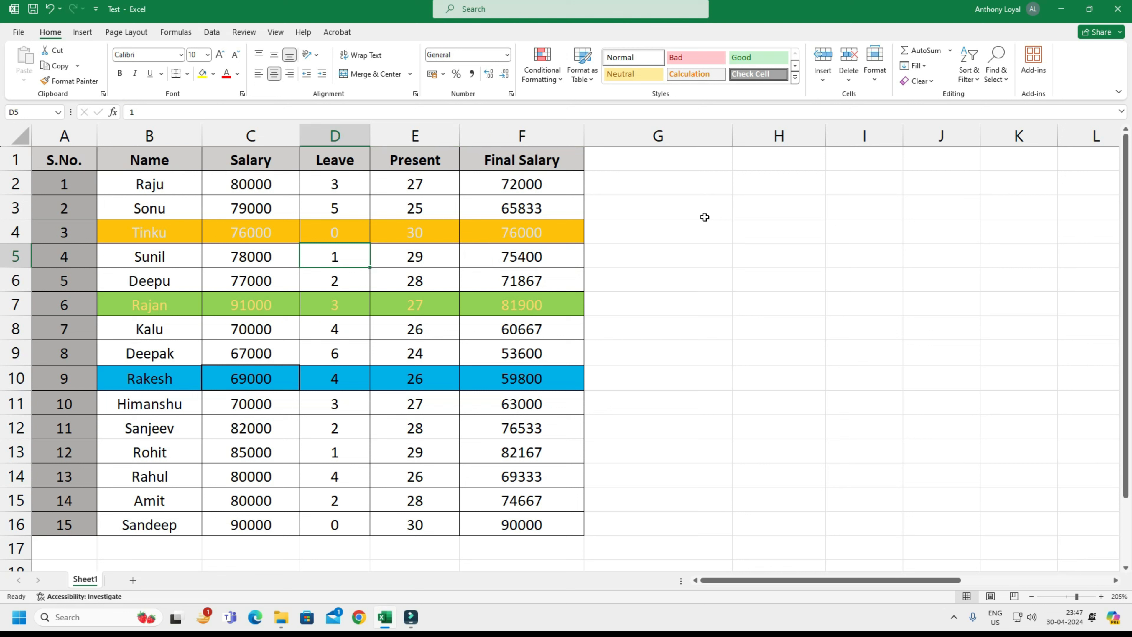
key(Right)
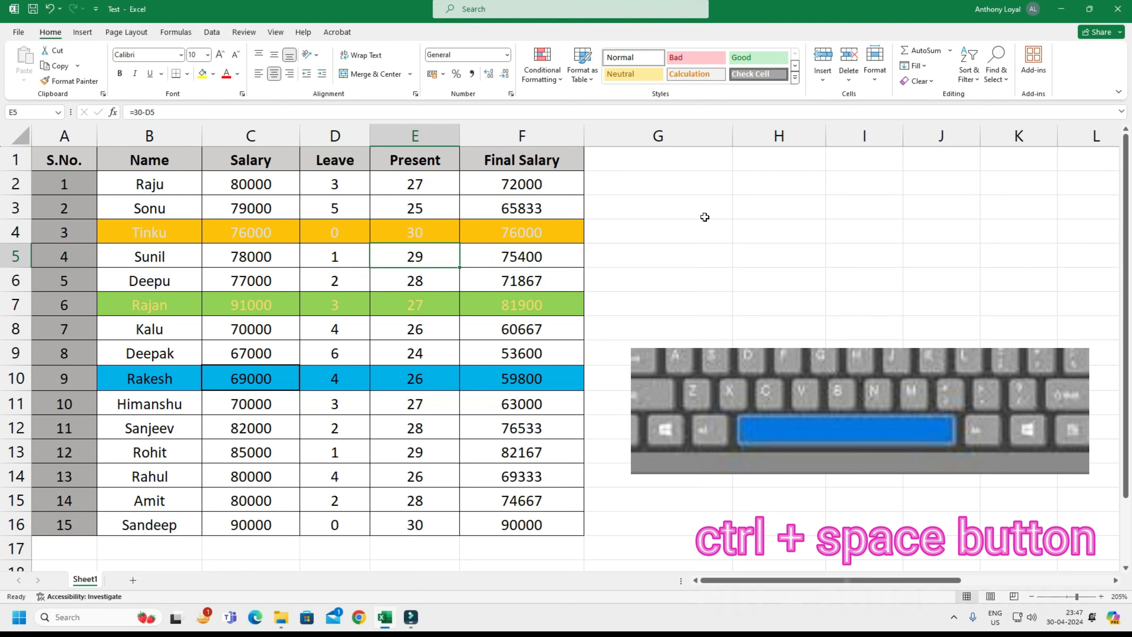
key(ctrl+space)
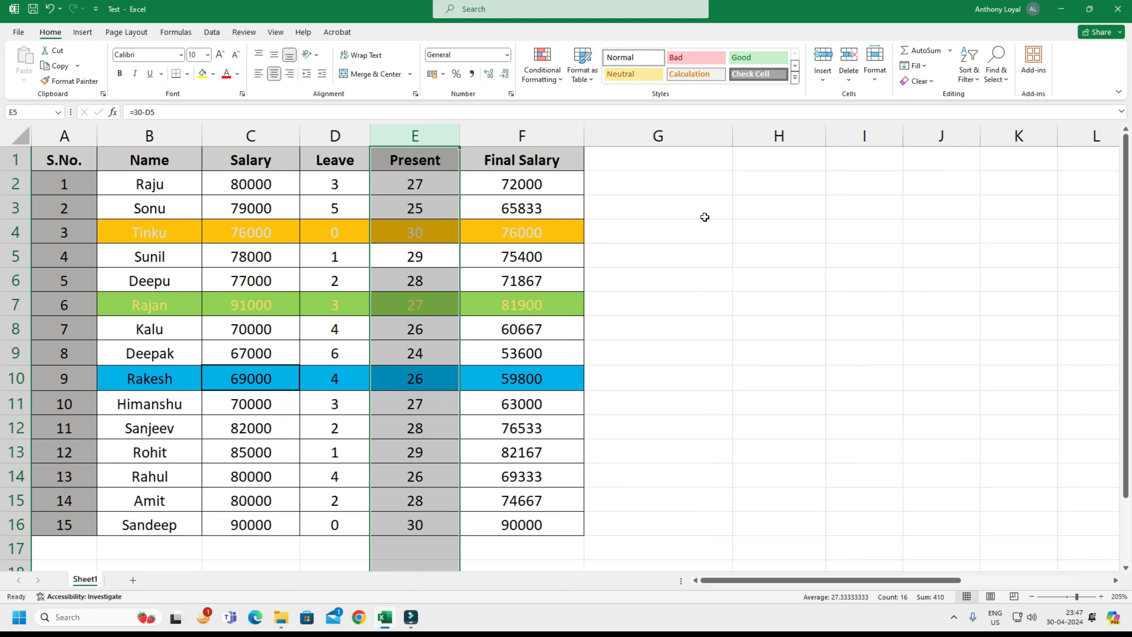
key(Up)
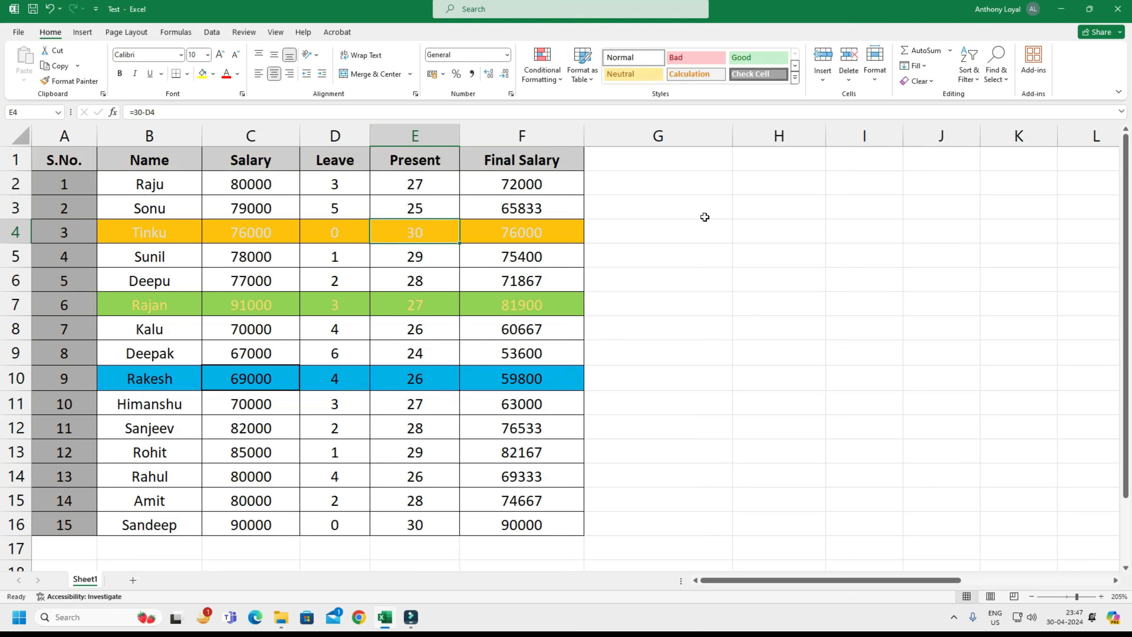
key(shift+space)
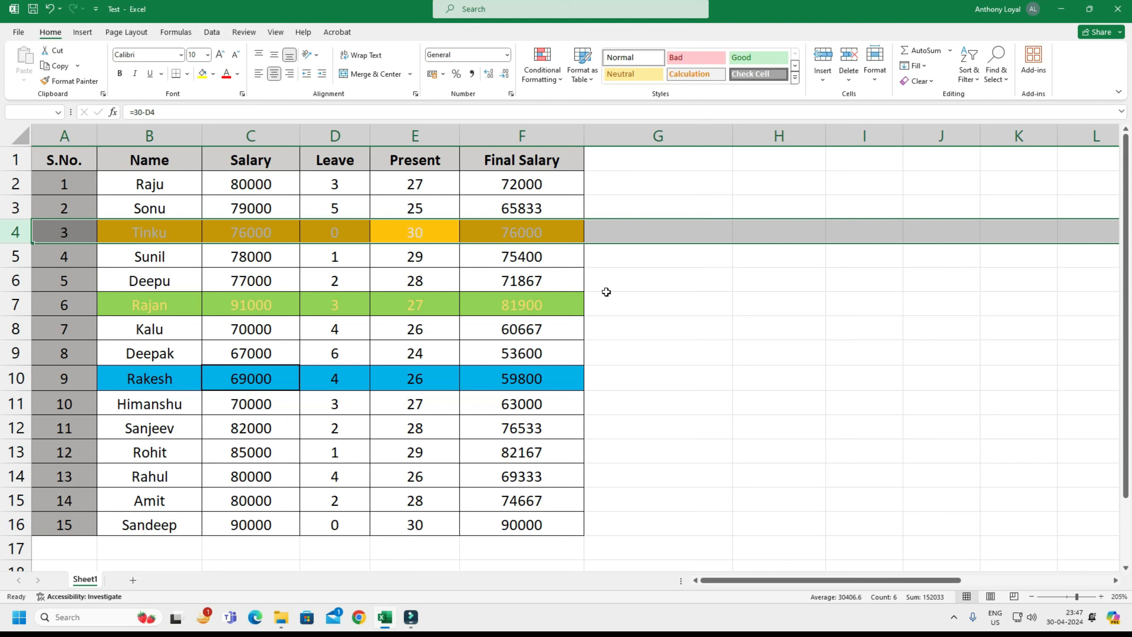
Look over the Format command's options for cell size, visibility, sheet organization and protection.
click(538, 304)
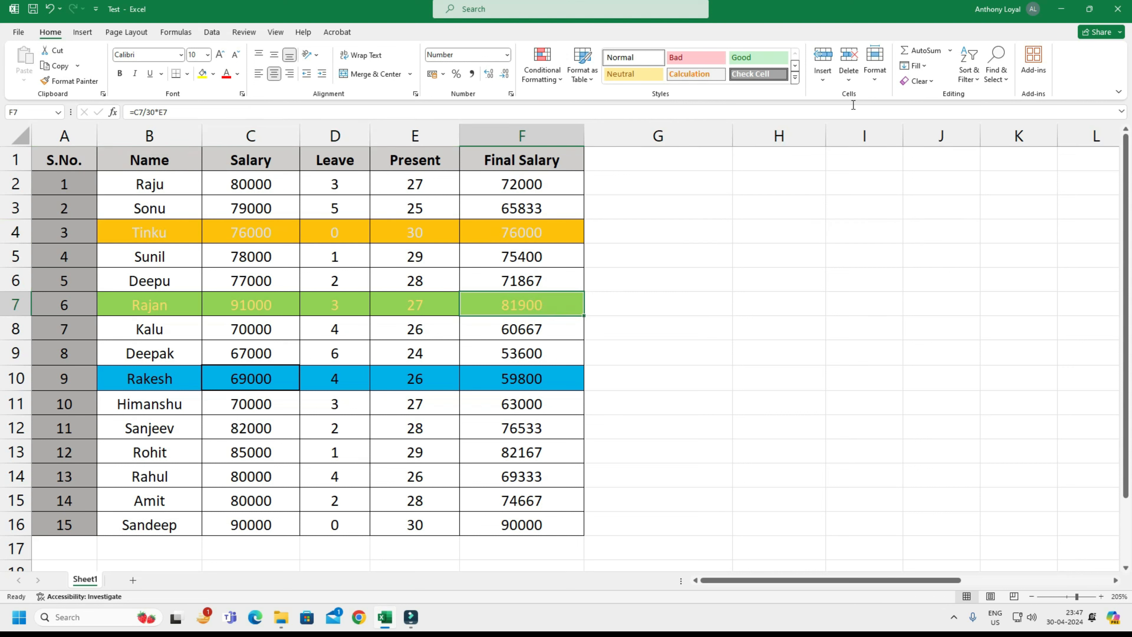
click(877, 80)
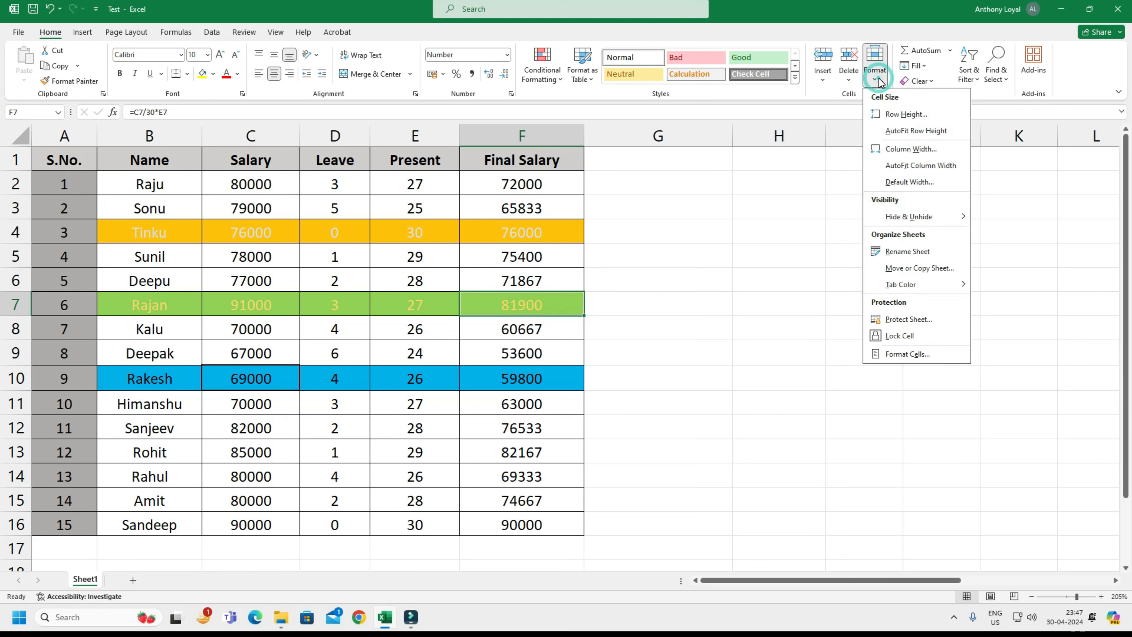
click(505, 329)
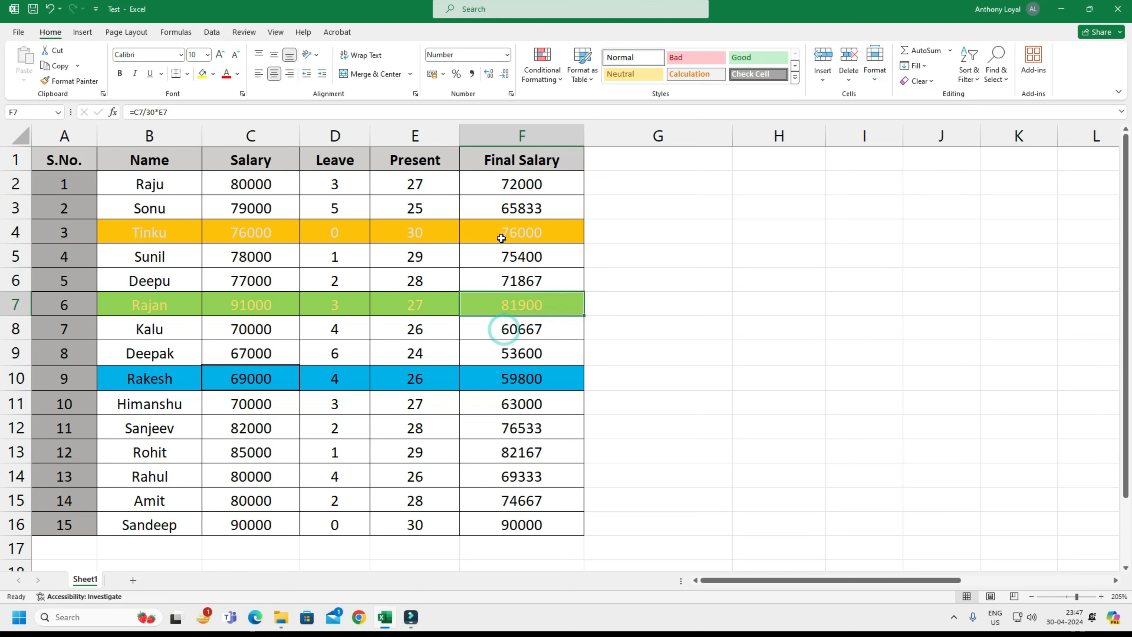
Select the whole sheet and autofit every column width to its contents.
drag(560, 366, 49, 149)
click(155, 222)
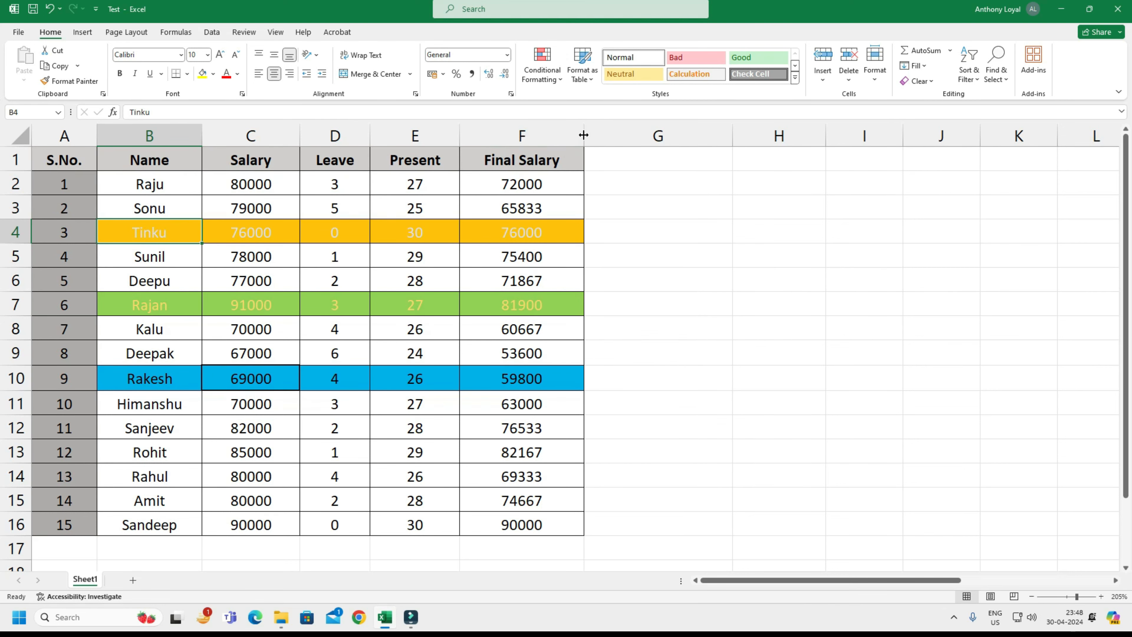
key(ctrl+a)
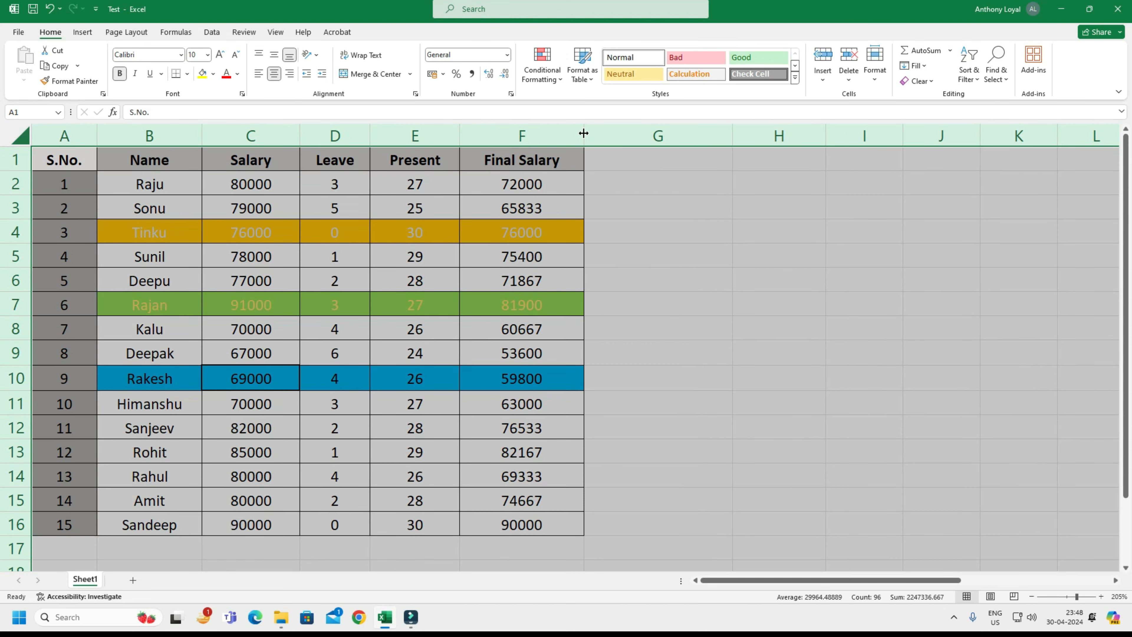
double_click(584, 133)
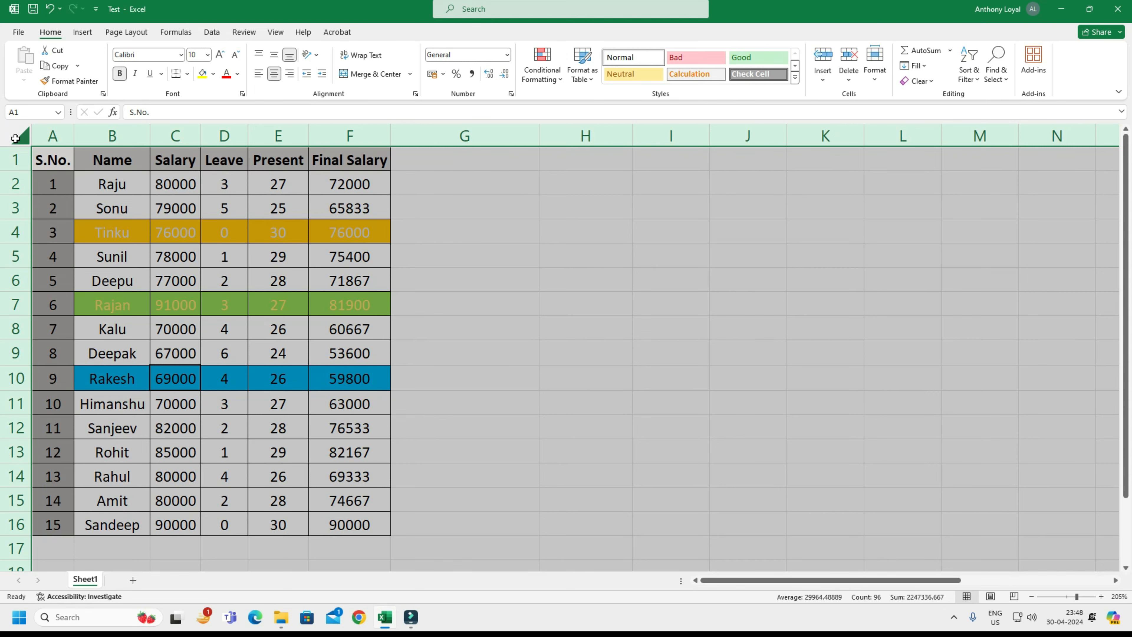
Enlarge all row heights and all column widths of the sheet uniformly.
drag(15, 197, 15, 246)
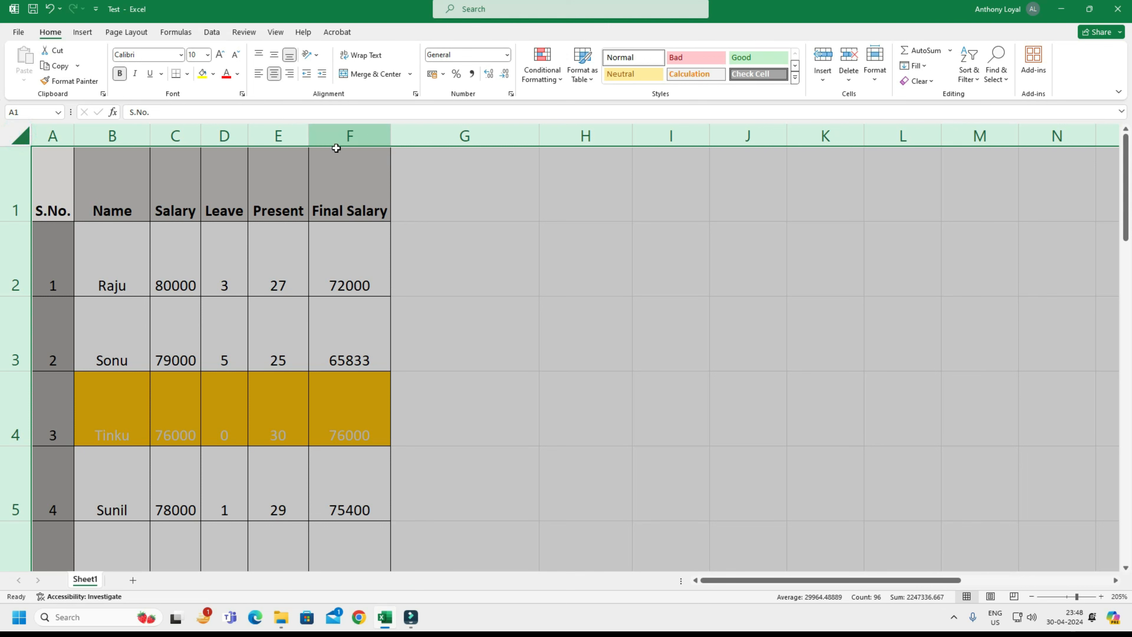
drag(391, 137, 570, 134)
click(453, 269)
key(Down)
click(412, 242)
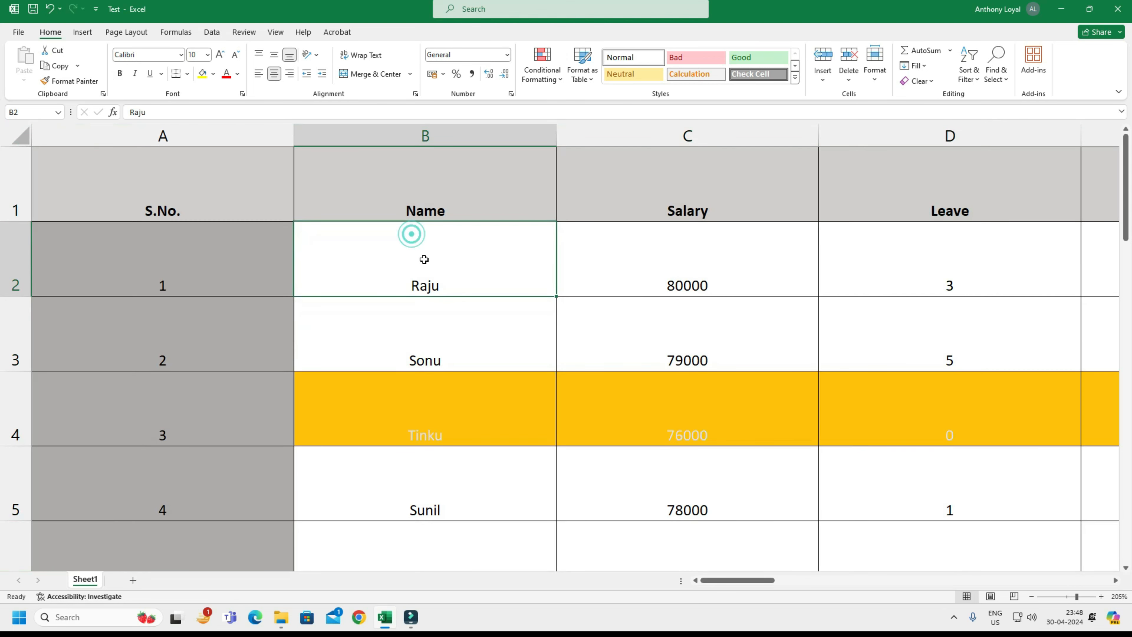
Select the whole sheet and autofit both its row heights and its column widths.
click(28, 139)
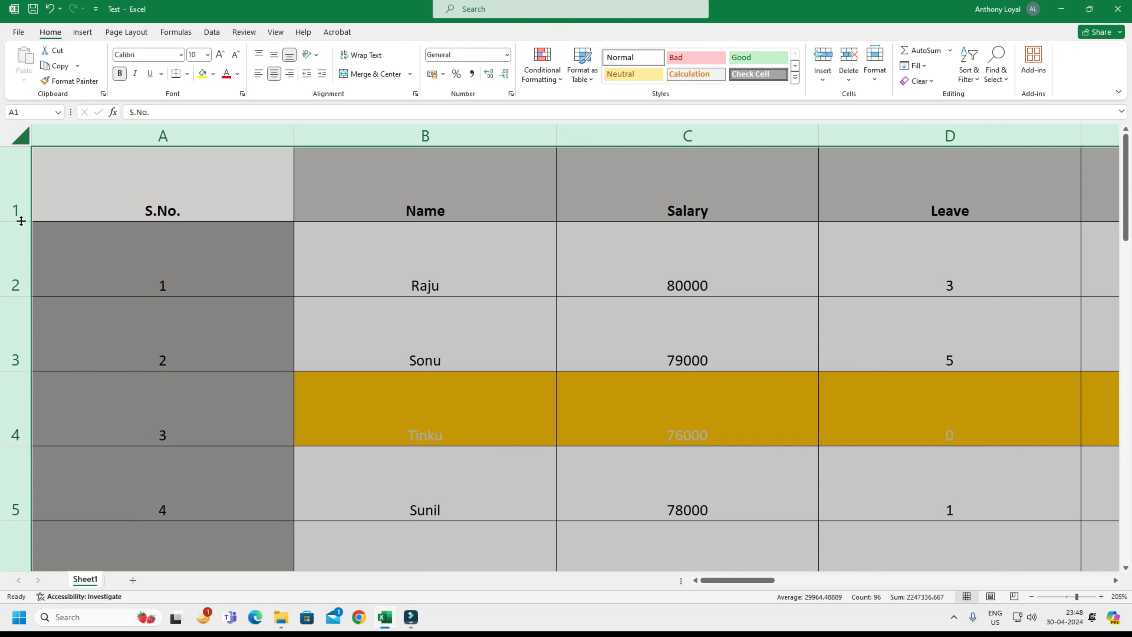
double_click(21, 221)
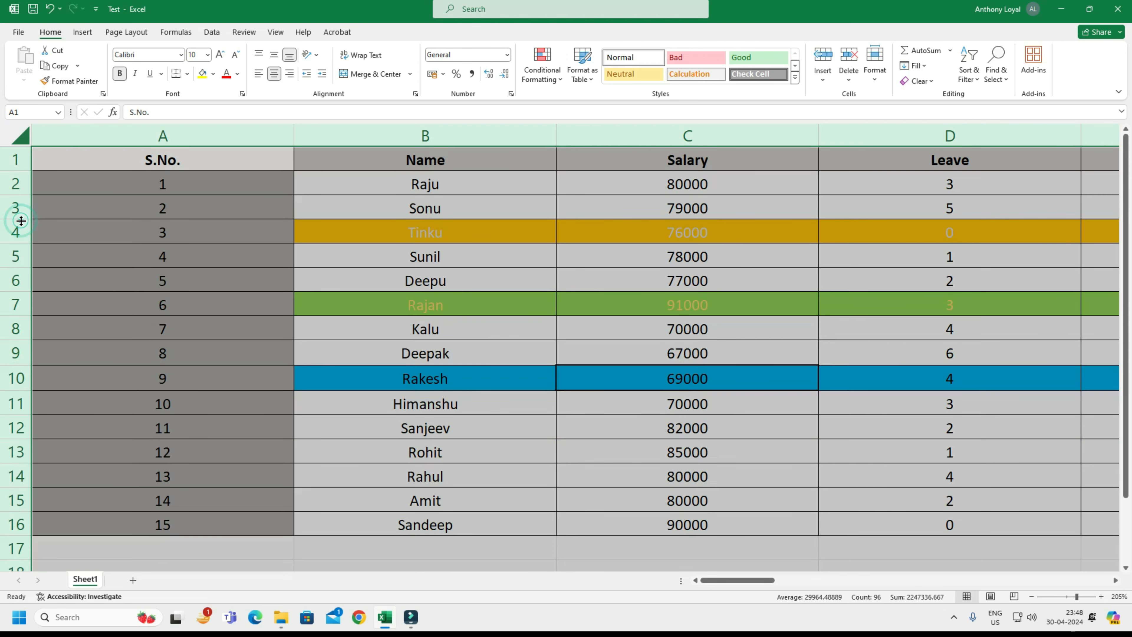
double_click(295, 133)
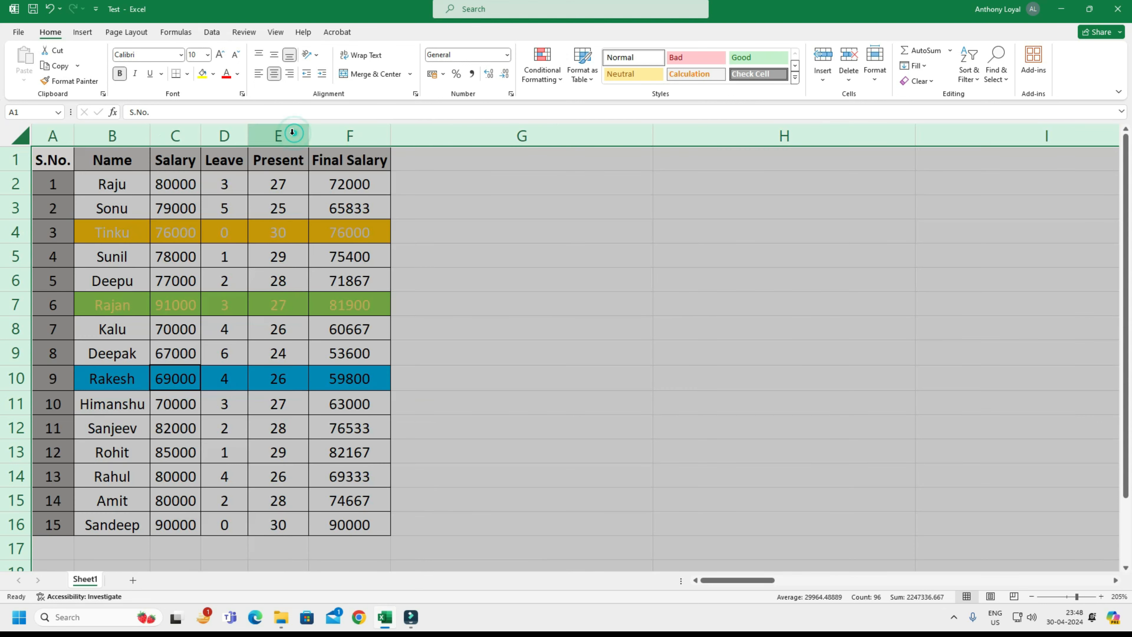
click(488, 270)
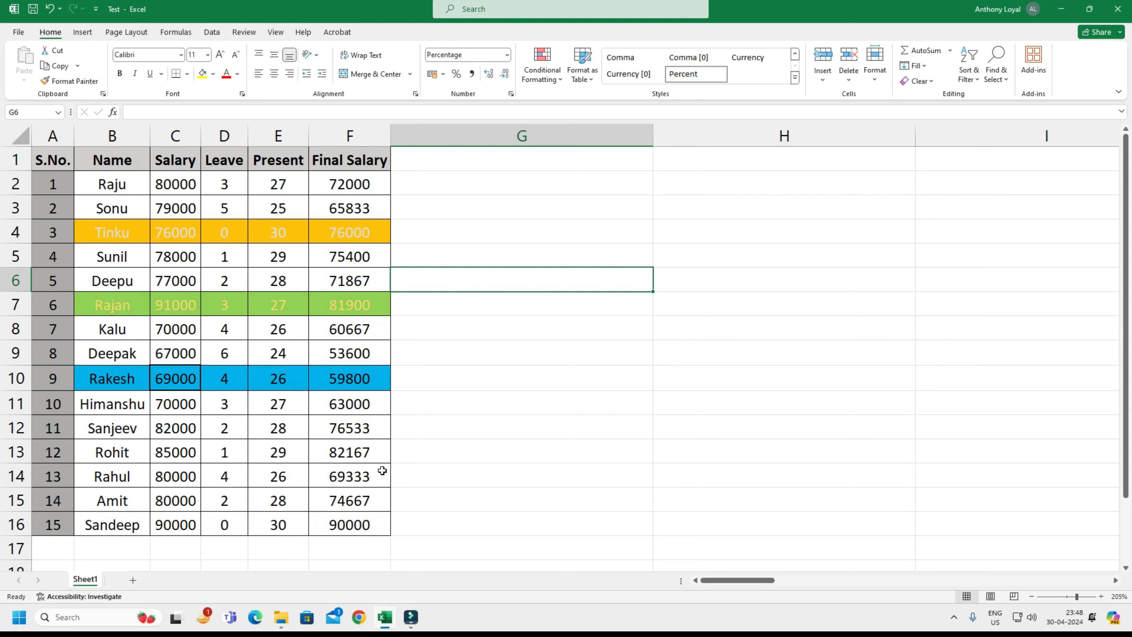
Give all columns of the sheet one uniform width, just wide enough for the Final Salary header.
drag(363, 527, 54, 142)
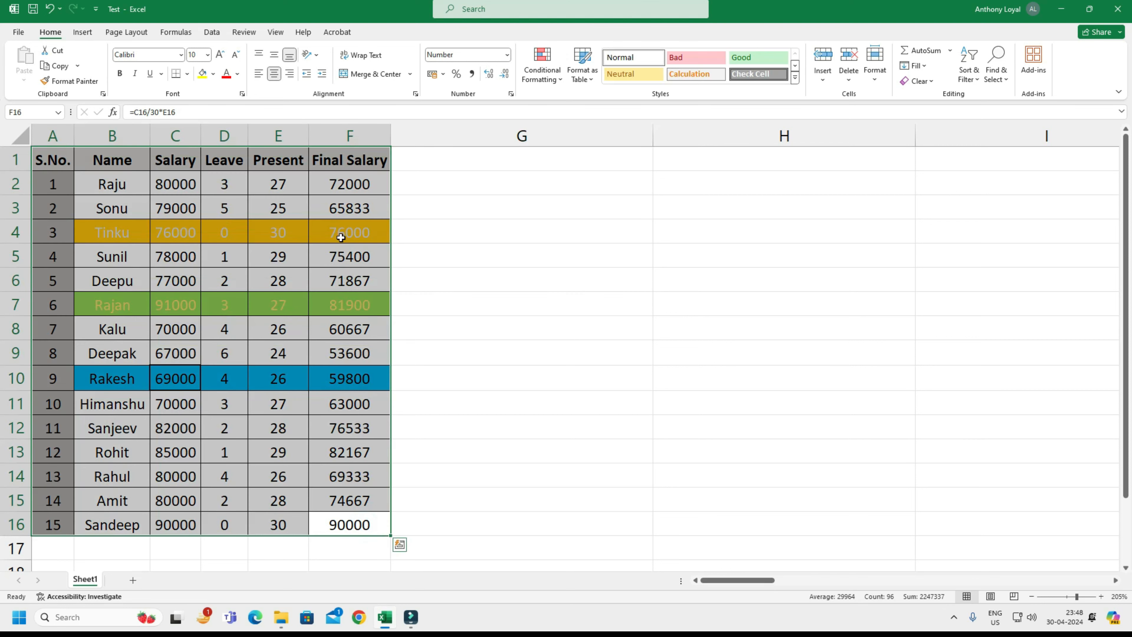
click(341, 236)
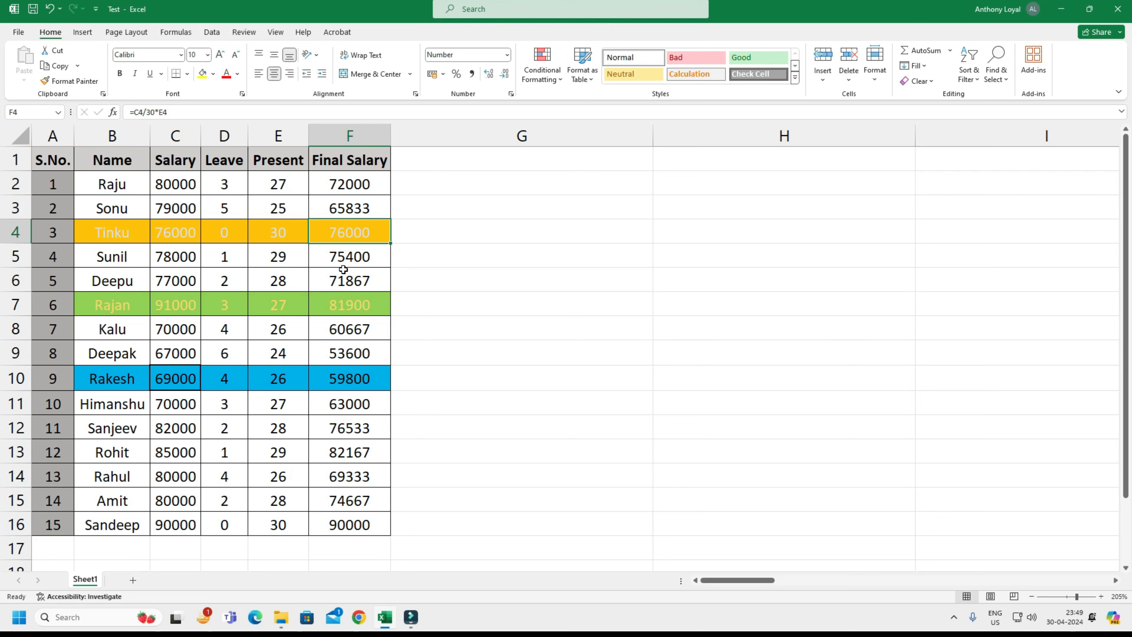
click(20, 135)
drag(653, 136, 469, 167)
click(528, 200)
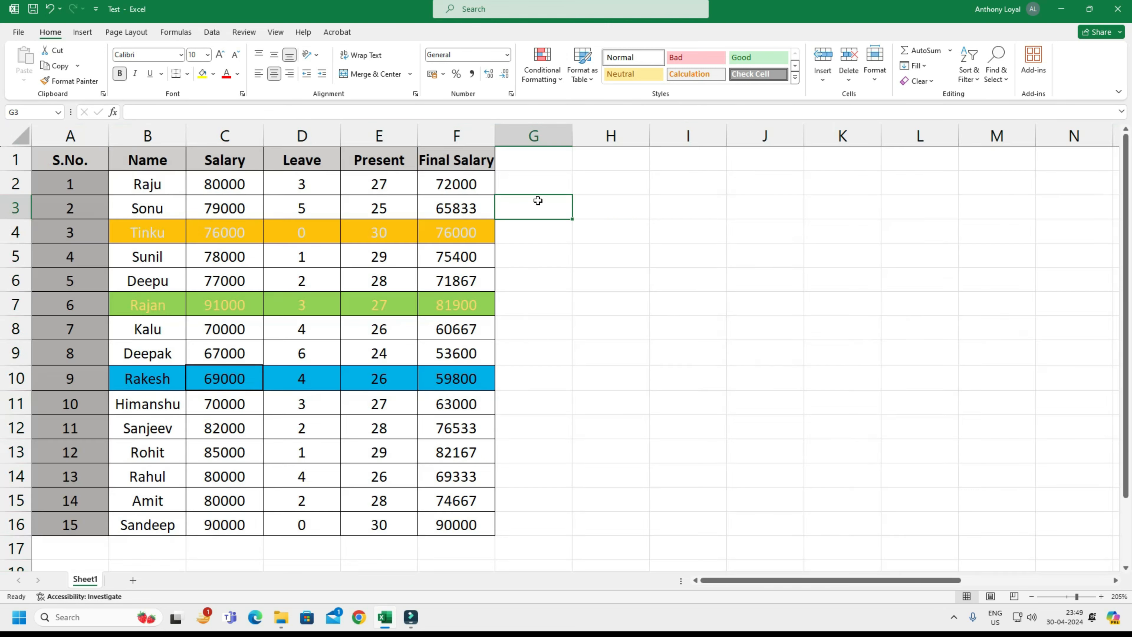
Autofit the column widths of the entire sheet again, ending with the Leave value in row 3 selected.
click(15, 139)
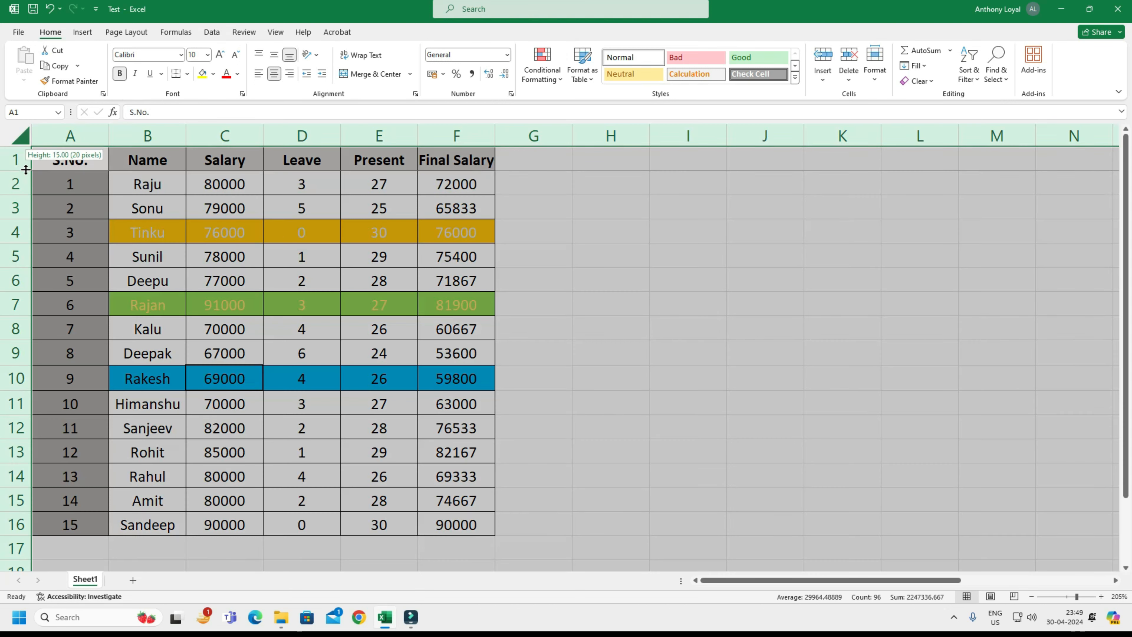
double_click(108, 131)
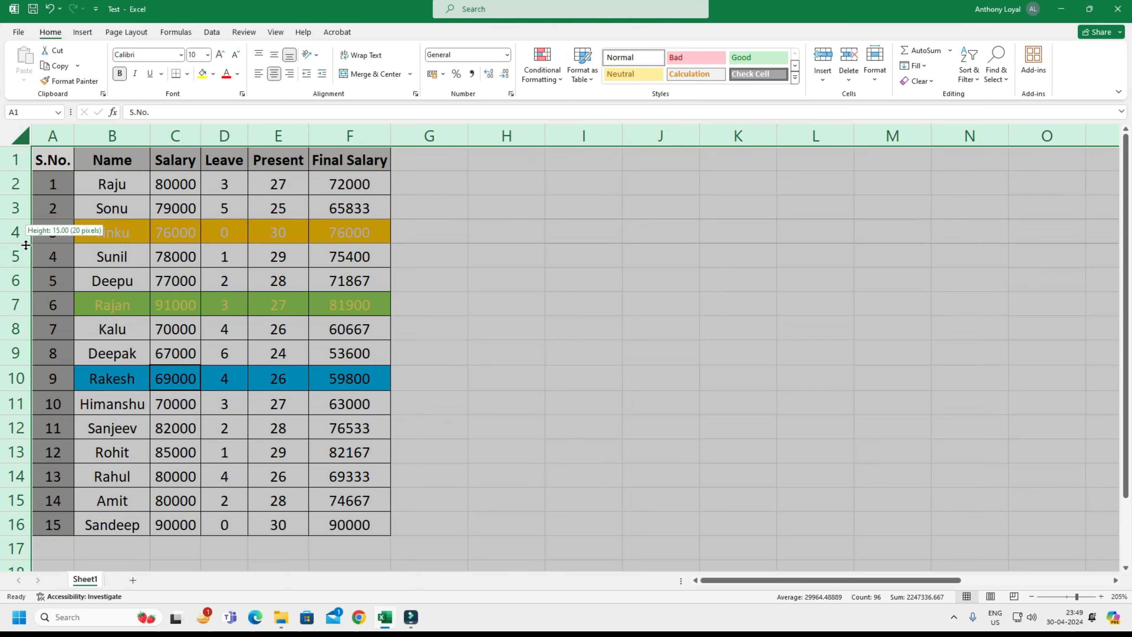
click(263, 281)
click(231, 210)
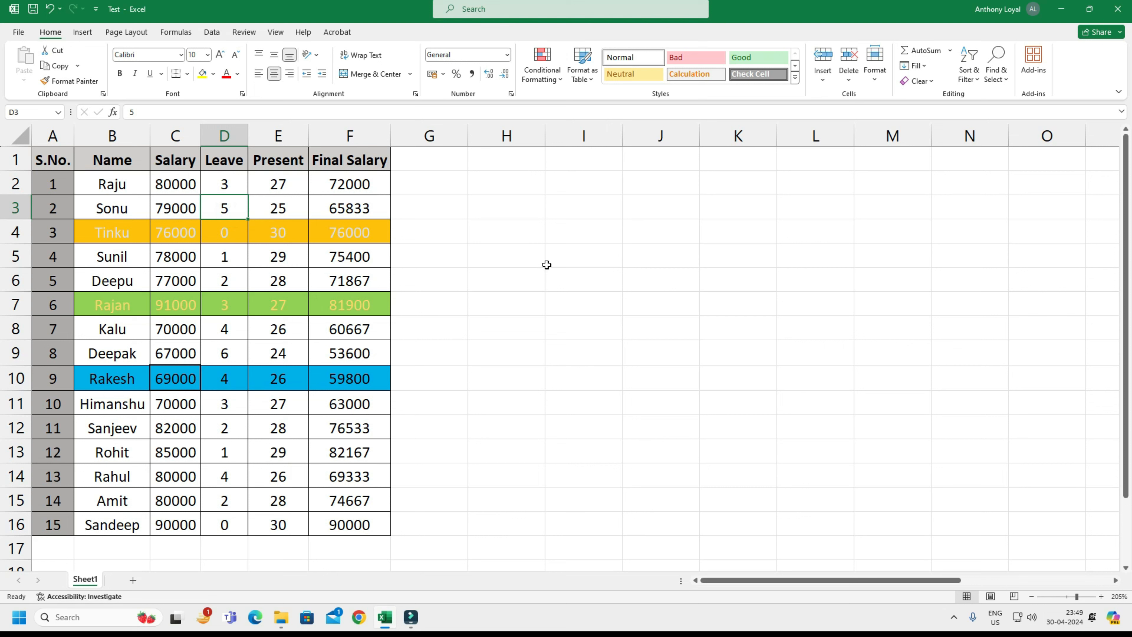
Look over the options of the AutoSum, Fill, Clear and Sort & Filter commands without applying any.
click(952, 50)
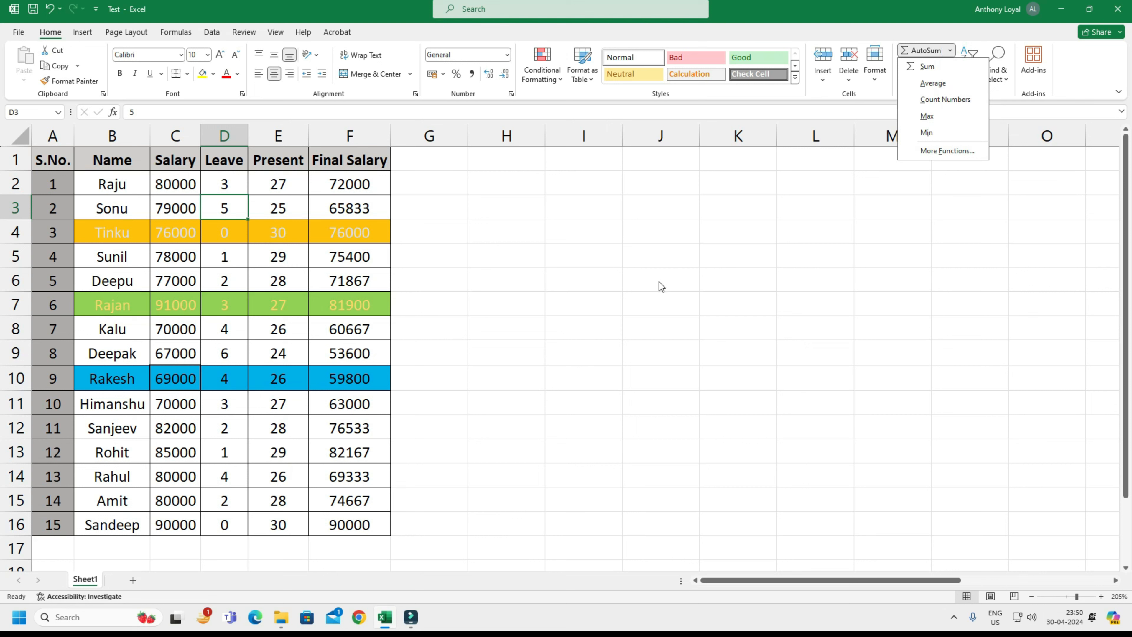
click(744, 276)
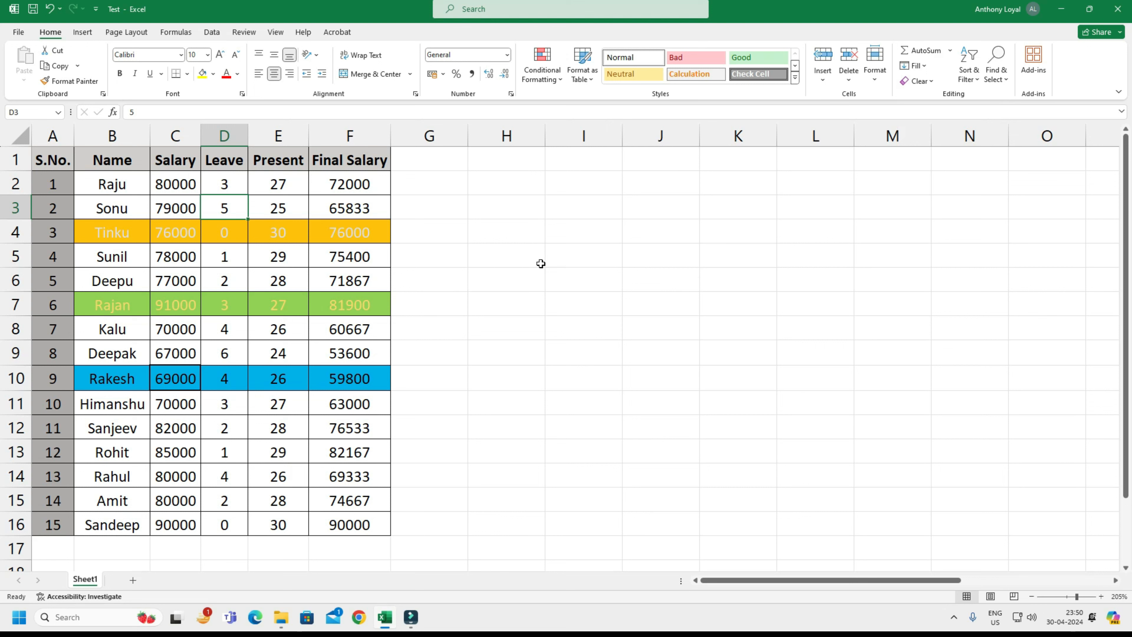
click(924, 67)
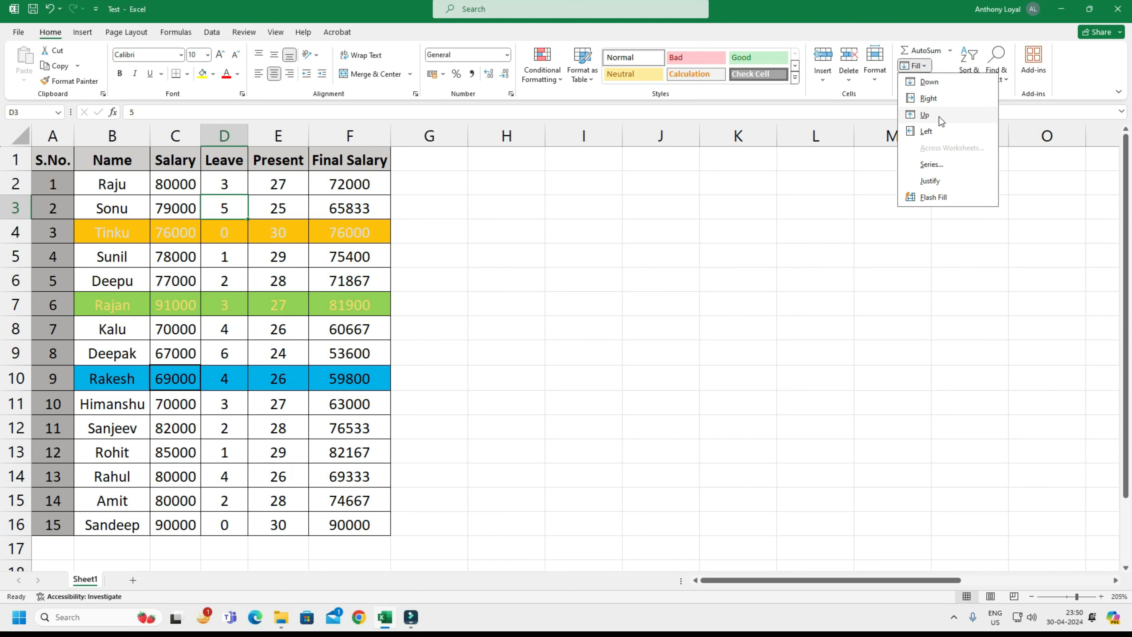
click(1044, 207)
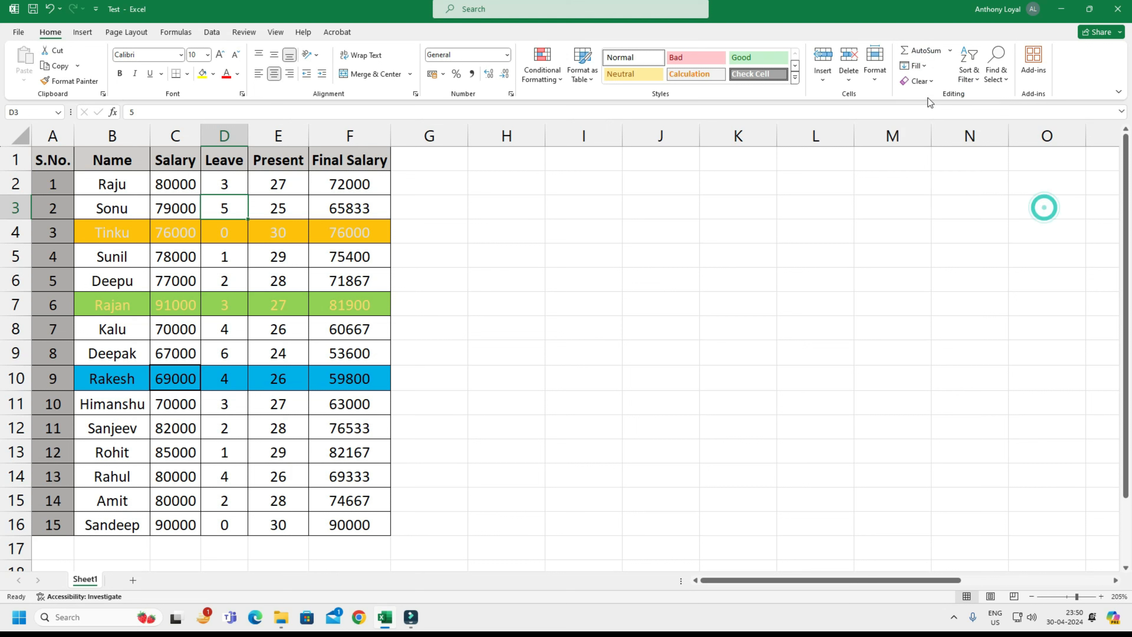
click(931, 82)
click(1055, 210)
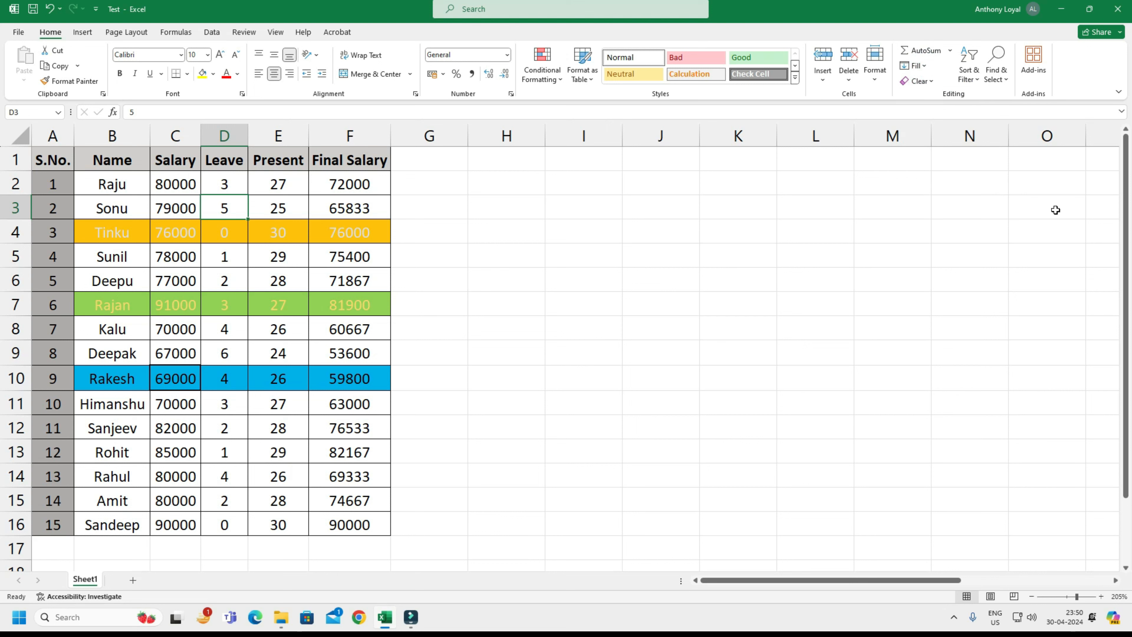
click(976, 81)
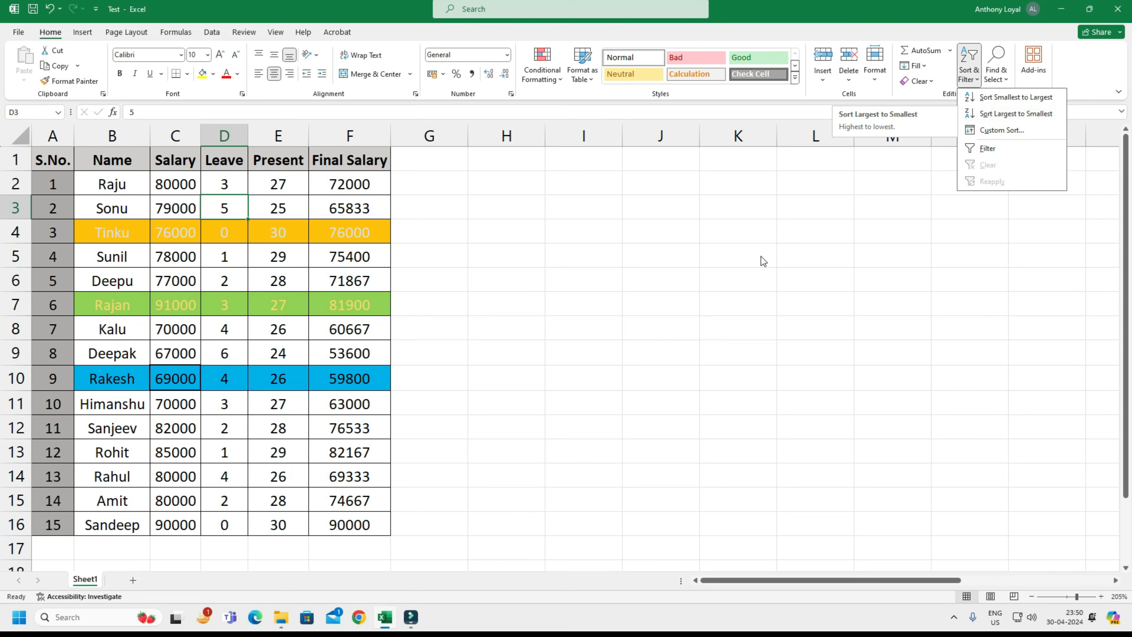
click(756, 273)
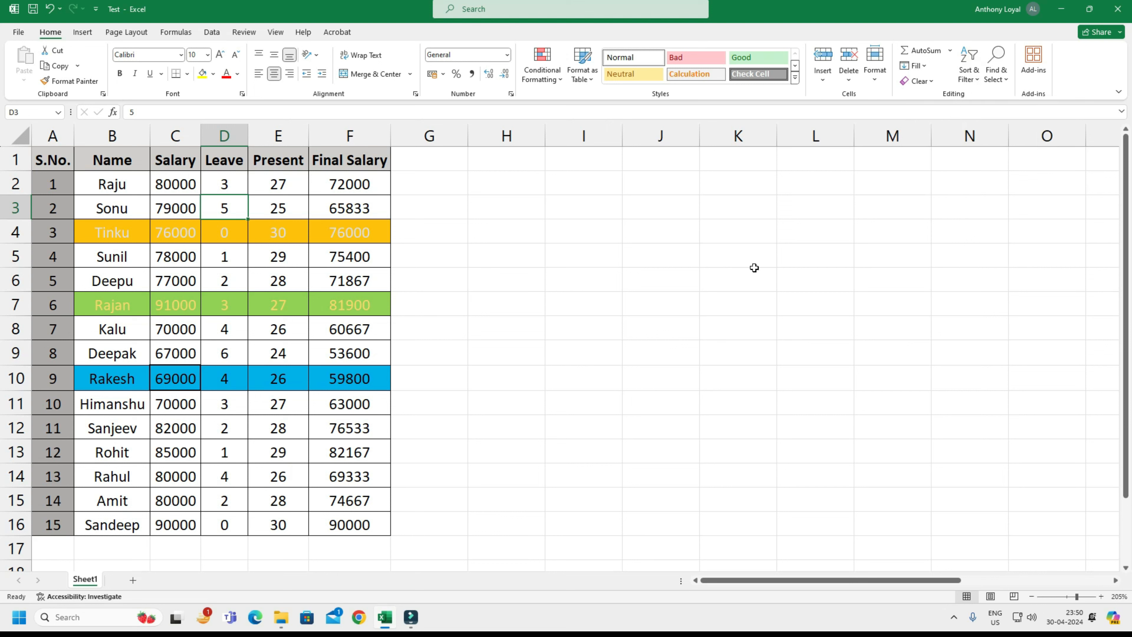
Sort the salary table by the names in B2:B16 from A to Z, expanding the selection to the adjacent columns.
drag(110, 183, 112, 518)
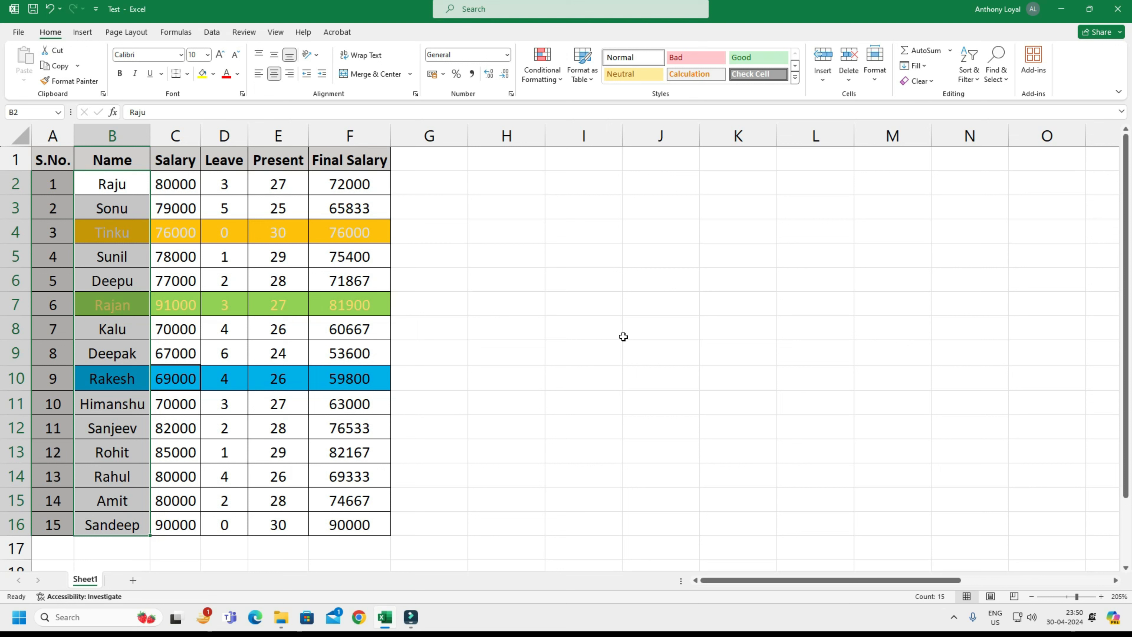
click(976, 85)
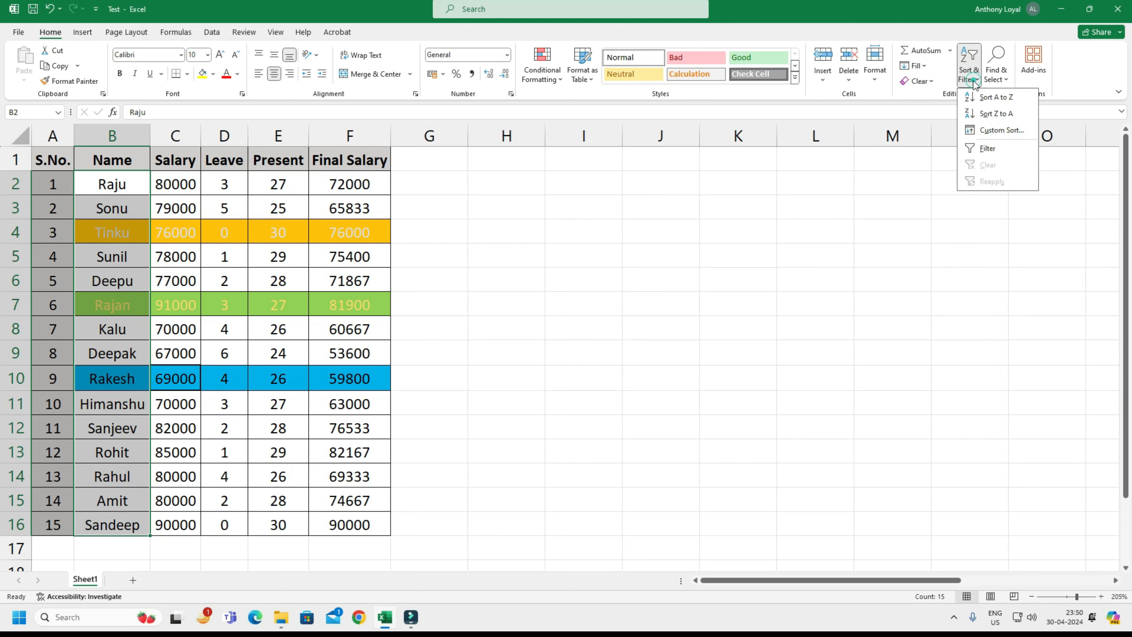
click(996, 99)
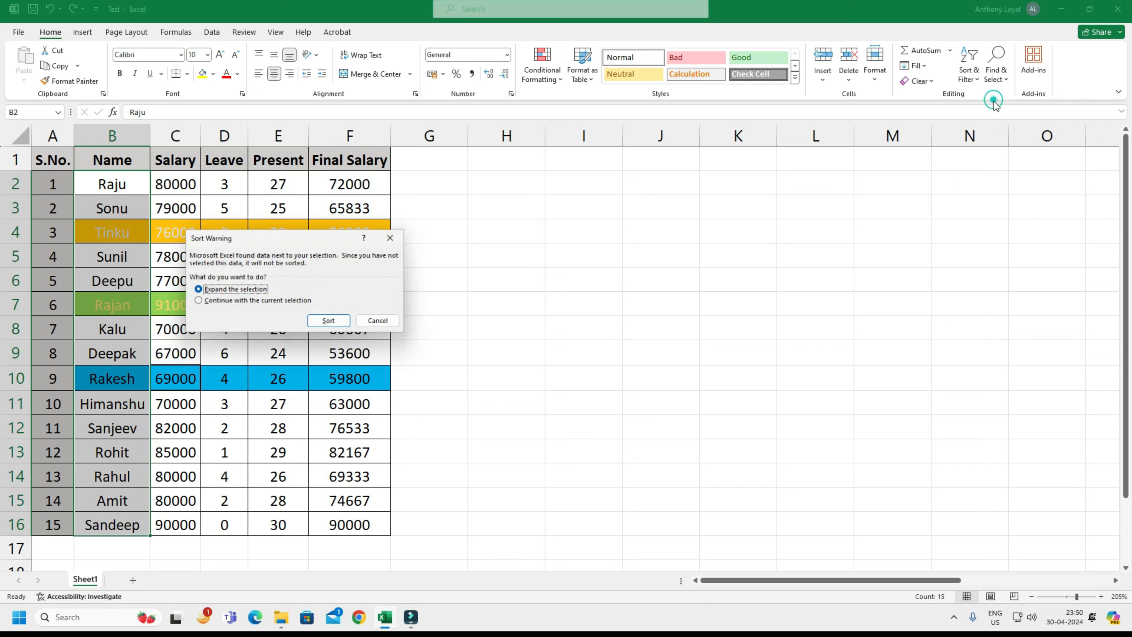
click(329, 321)
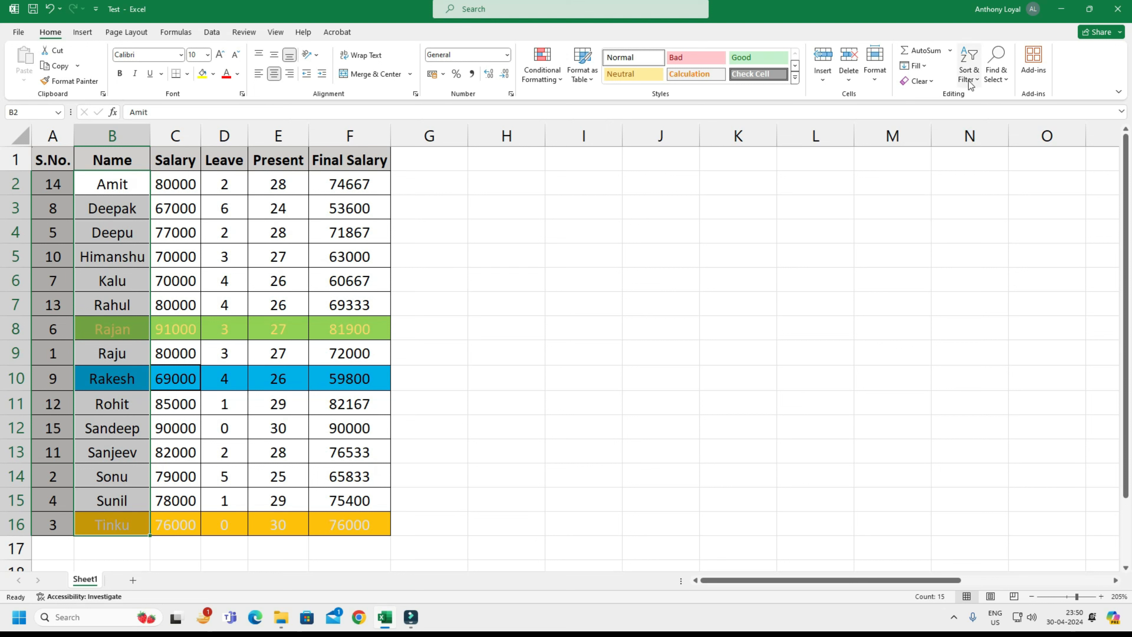
Sort the salary table by name from Z to A, expanding the selection to the adjacent columns.
click(968, 71)
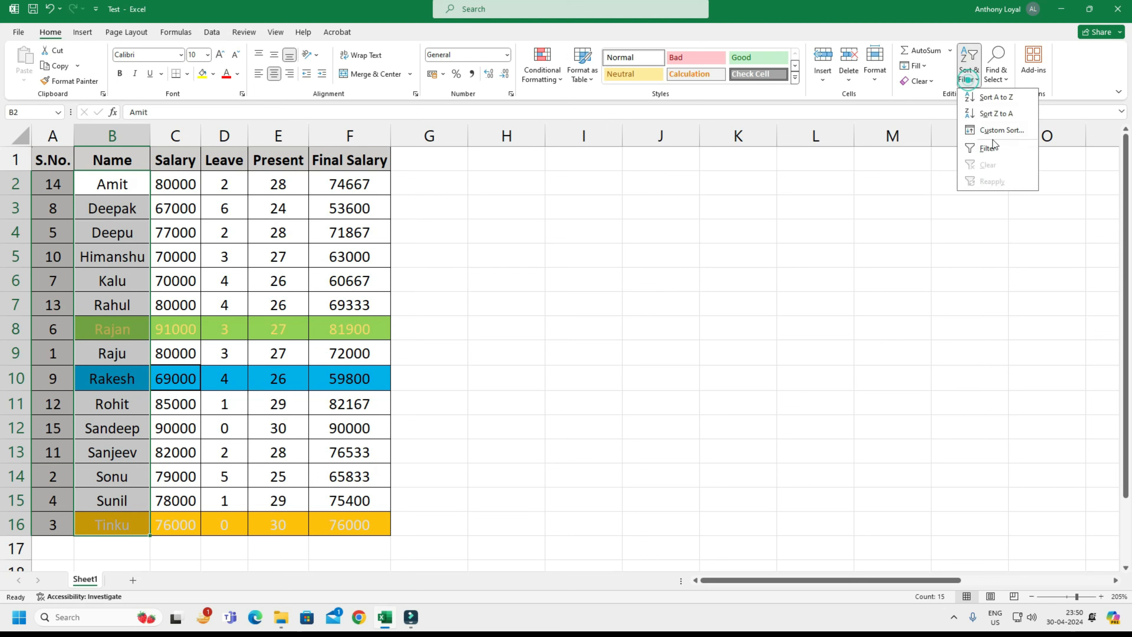
click(996, 114)
click(323, 319)
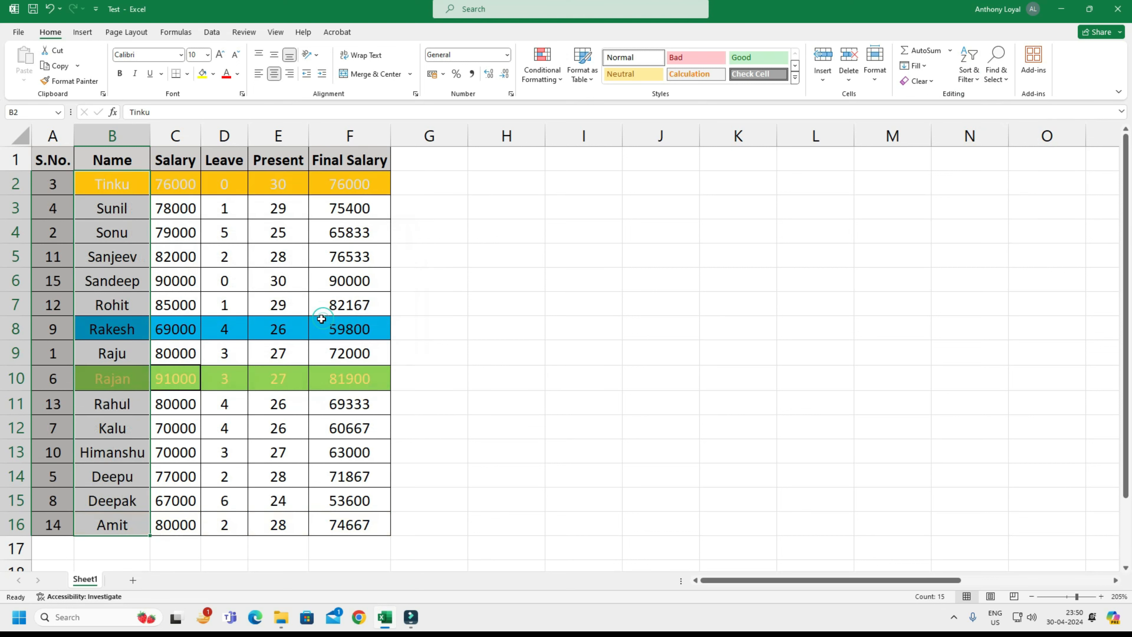
click(328, 304)
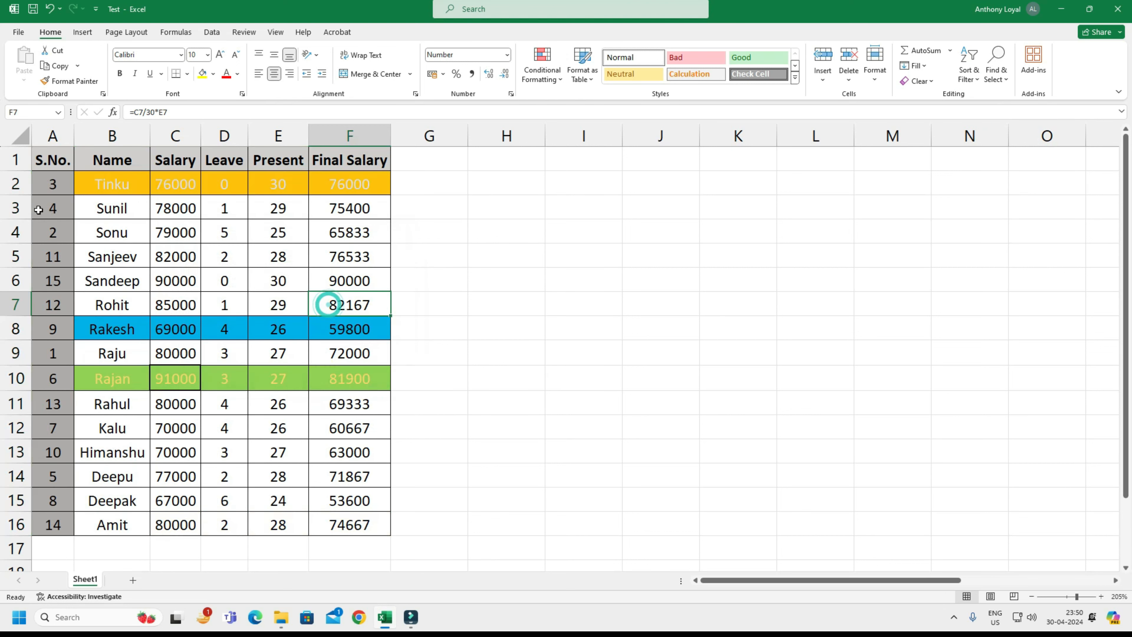
Turn on filtering for the salary table's header row, and select an empty cell beside the table.
click(976, 76)
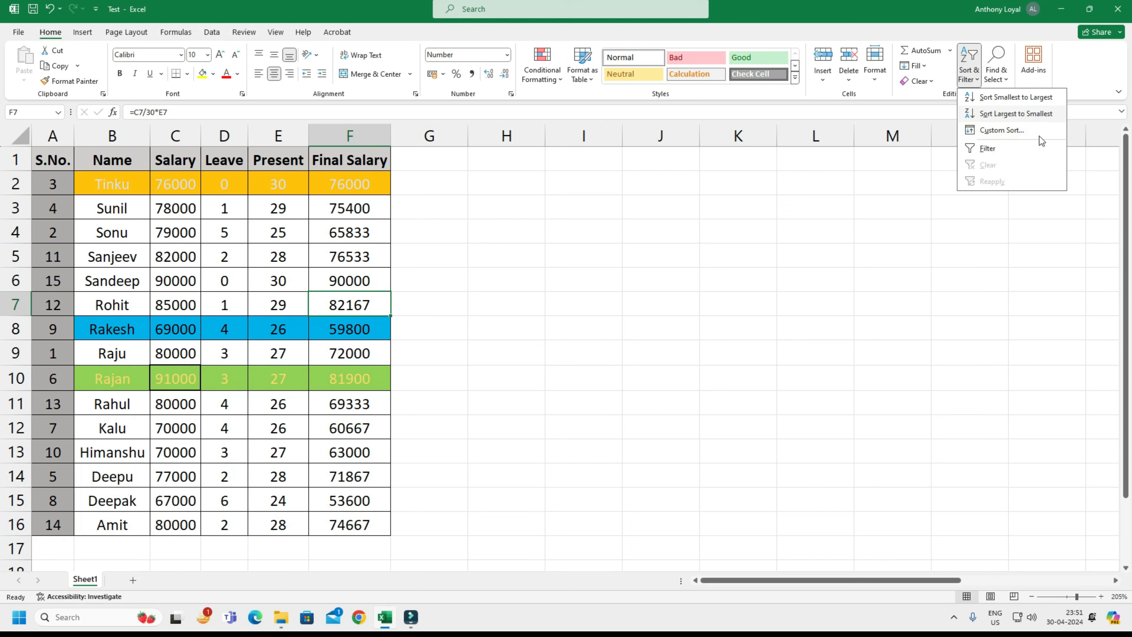
click(996, 150)
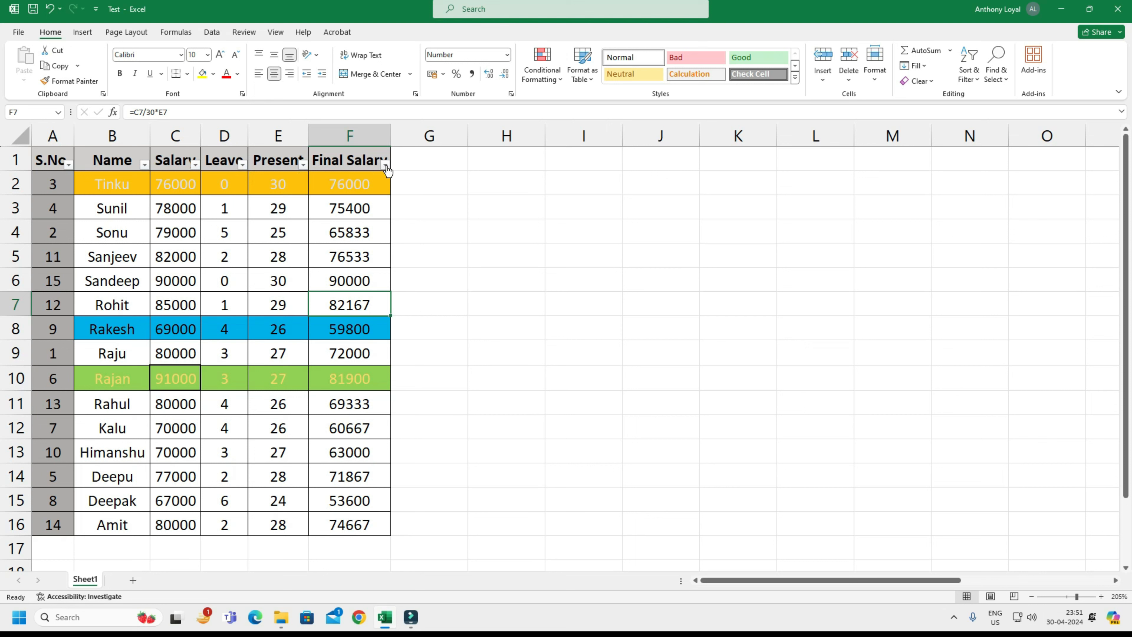
click(433, 191)
click(431, 239)
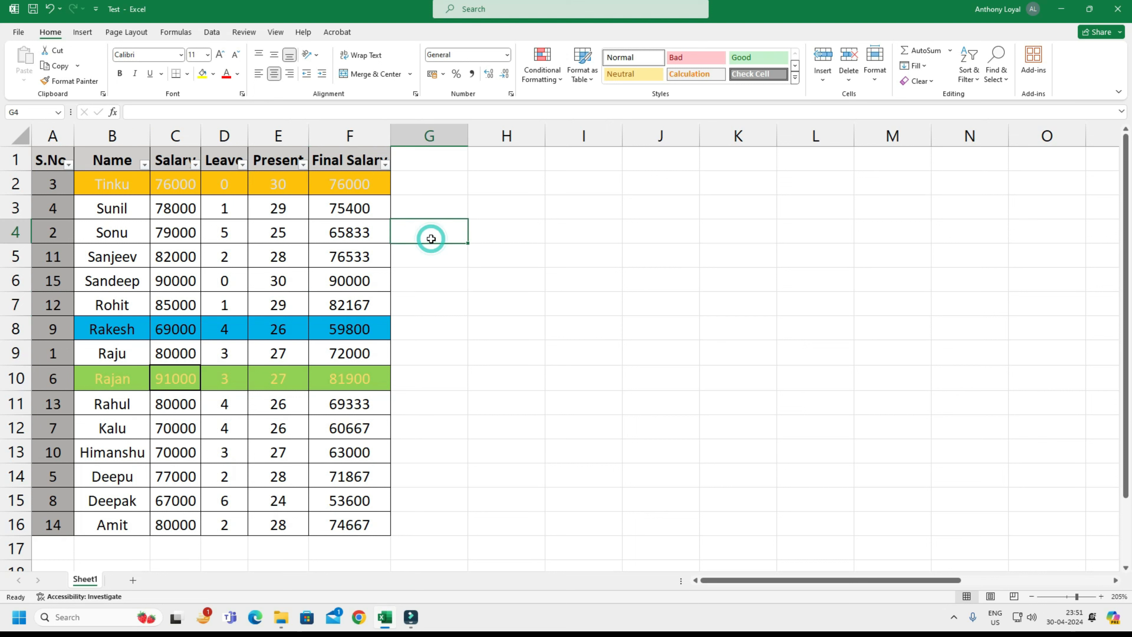
Go to header cell A1 and turn off filtering for the salary table.
key(ctrl+Up)
key(ctrl+Left)
key(ctrl+Left)
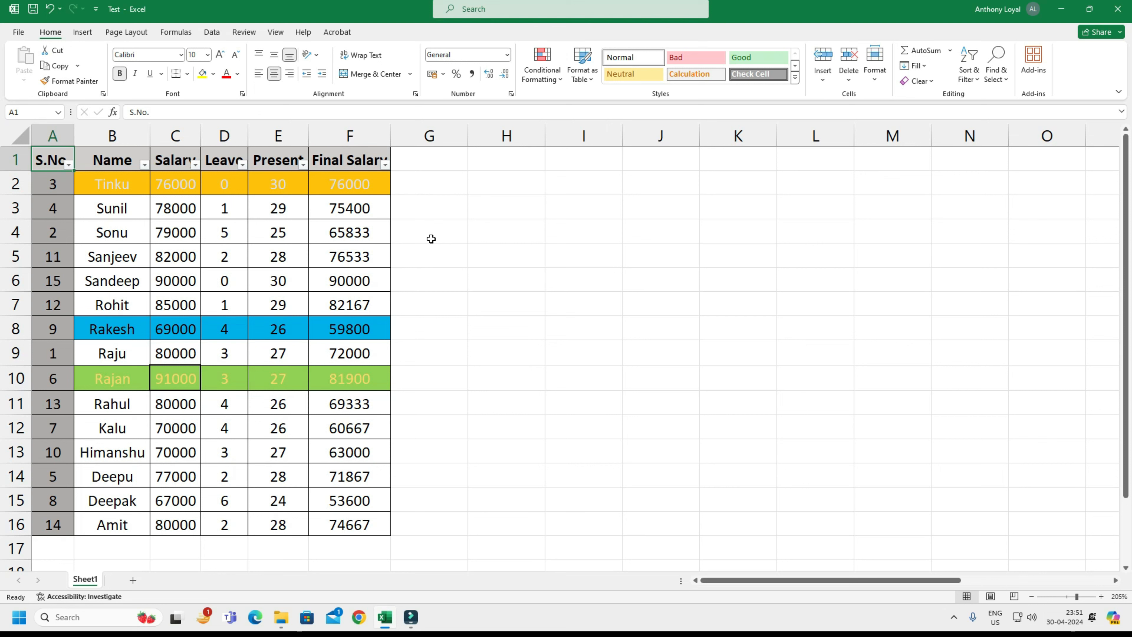
key(alt)
key(d)
key(f)
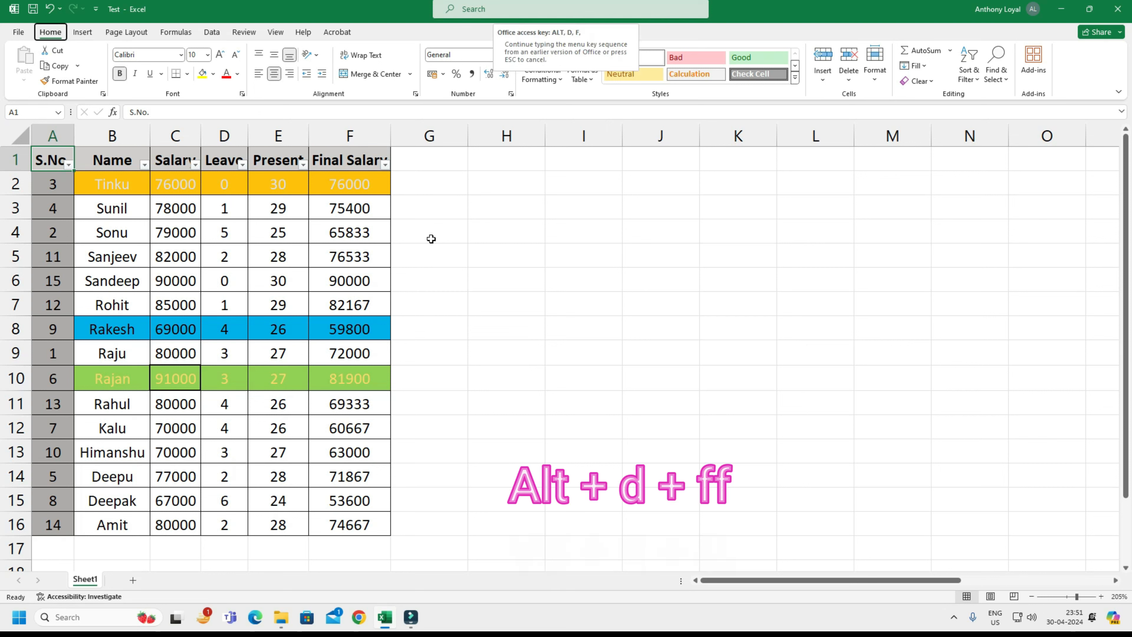
key(f)
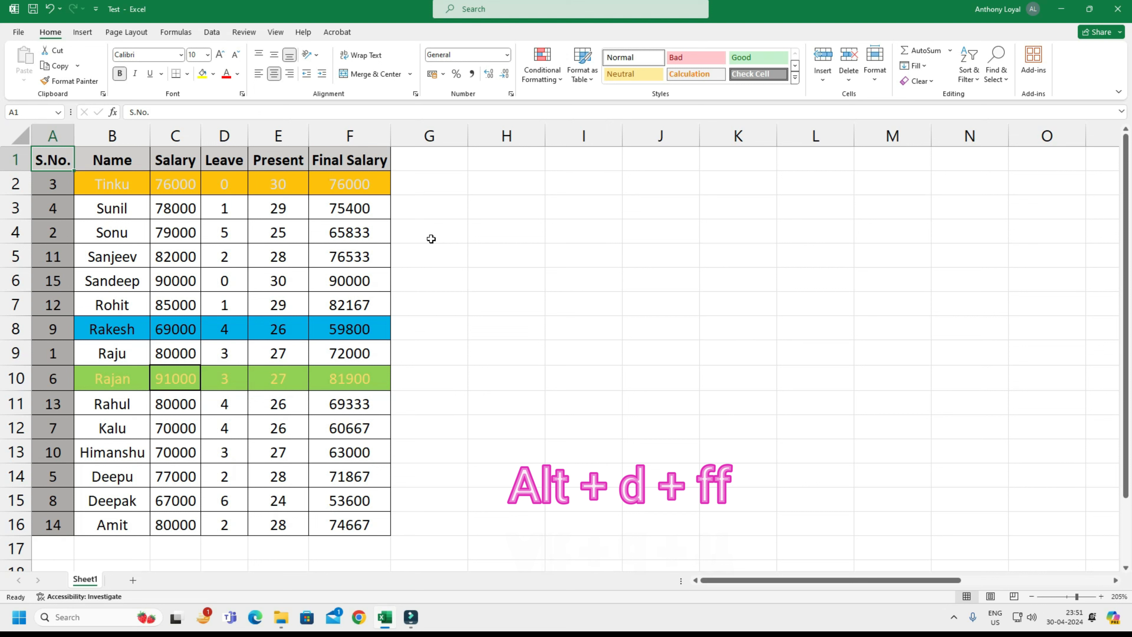
Turn filtering back on for the salary table's header row.
key(alt)
key(d)
key(f)
key(f)
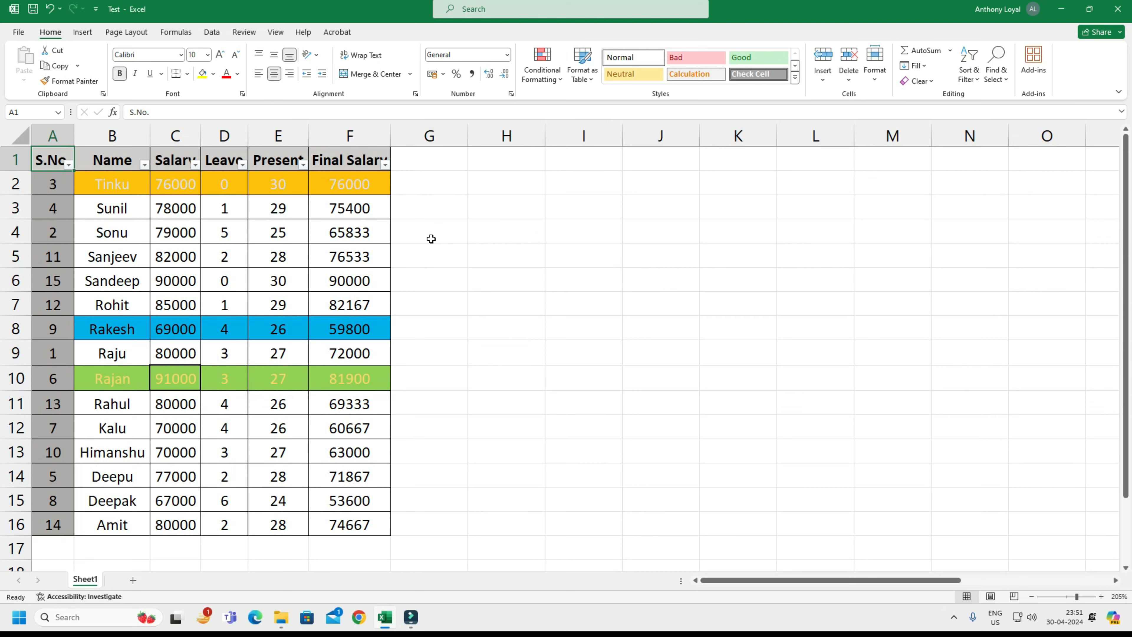
Remove the filters from the salary table's header row again.
key(alt)
key(d)
key(f)
key(f)
Select the whole of row 6 and apply filtering to that row instead of the header.
key(Down)
key(Down)
key(Down)
key(Down)
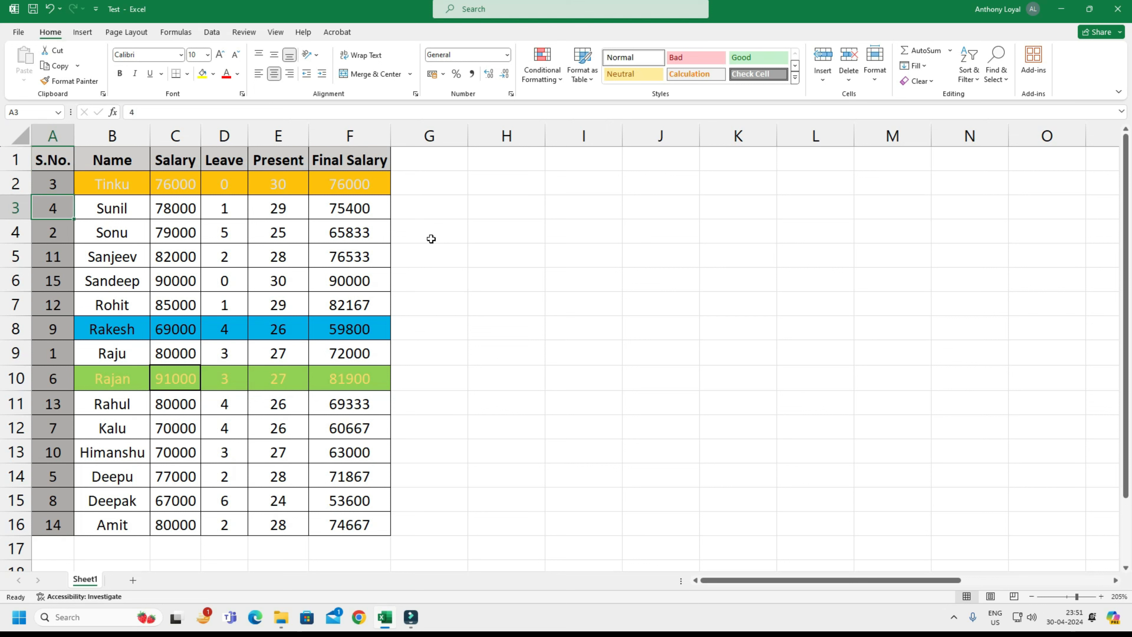
key(ctrl+shift+Right)
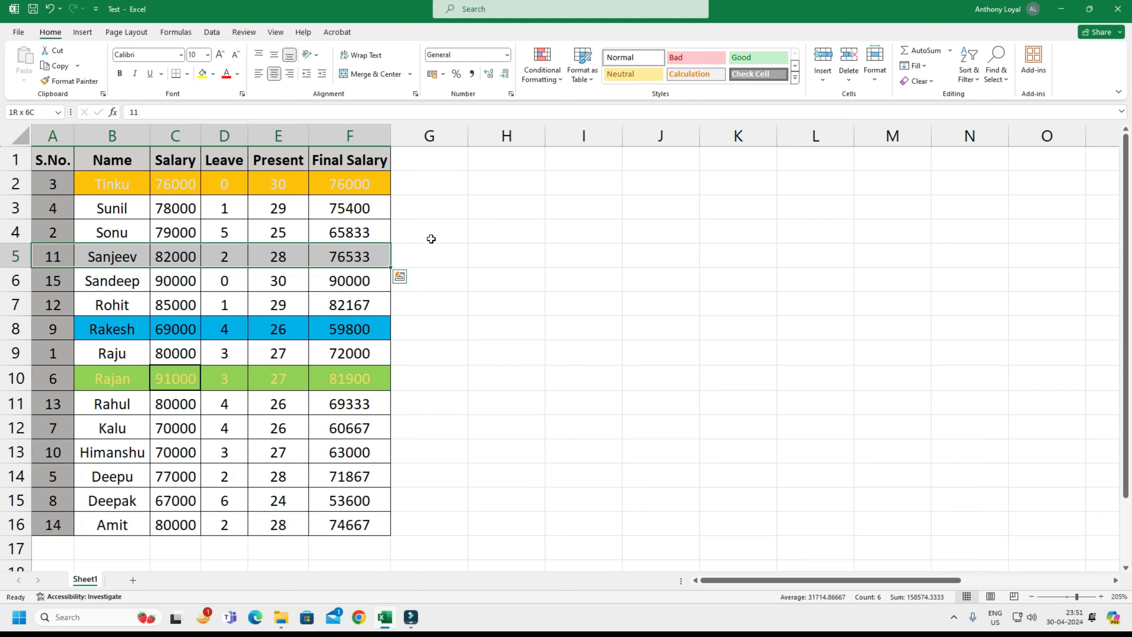
key(Down)
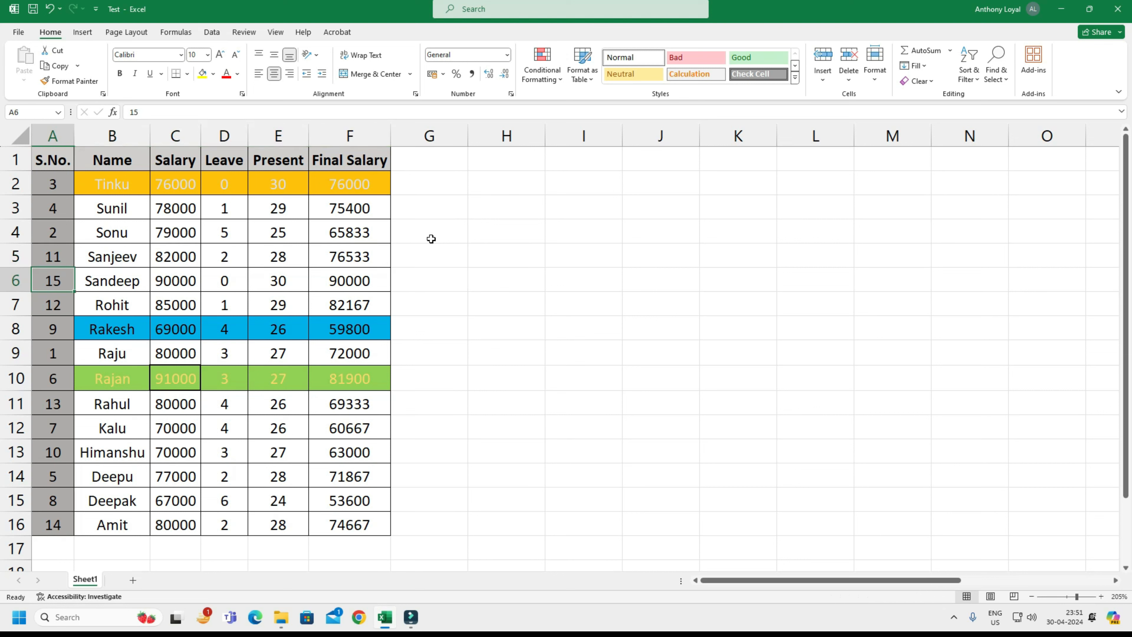
key(shift+space)
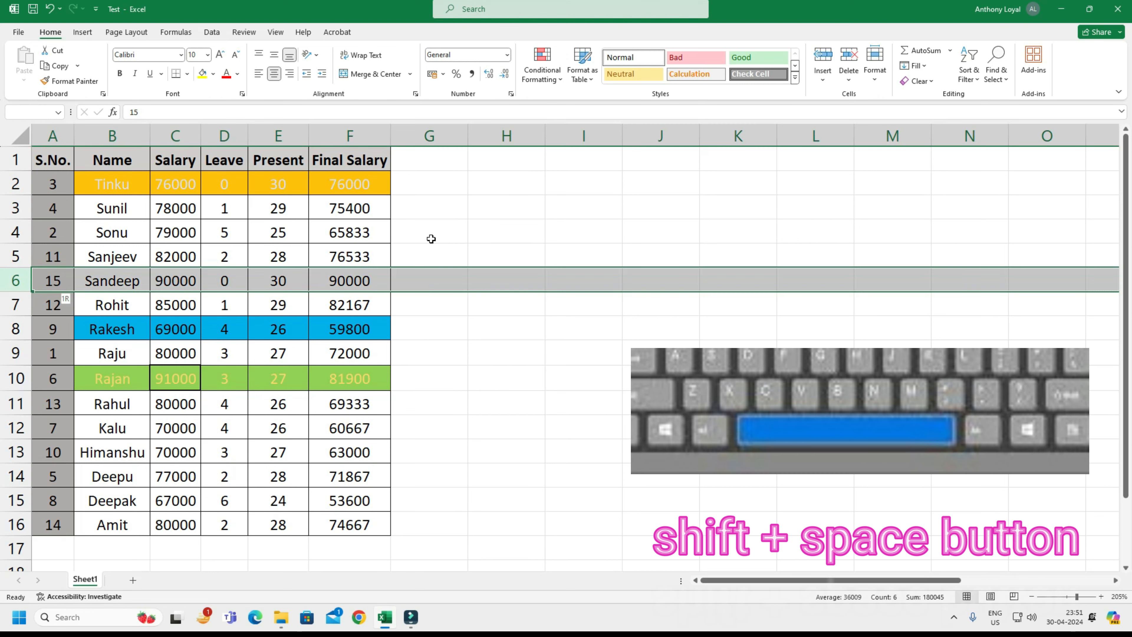
key(ctrl+shift+l)
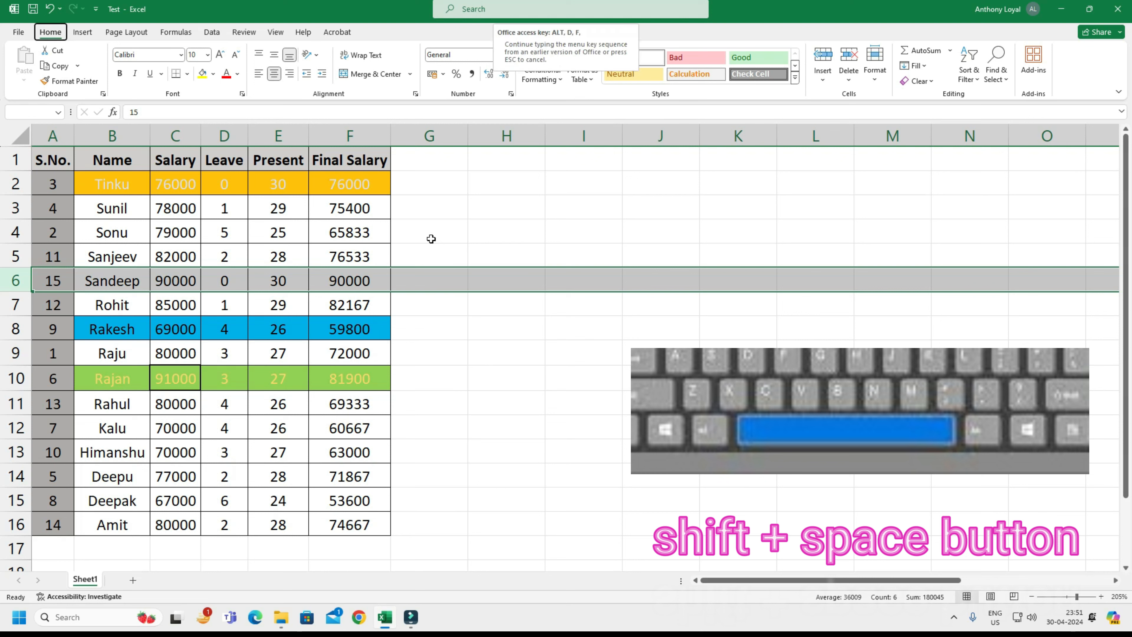
key(Left)
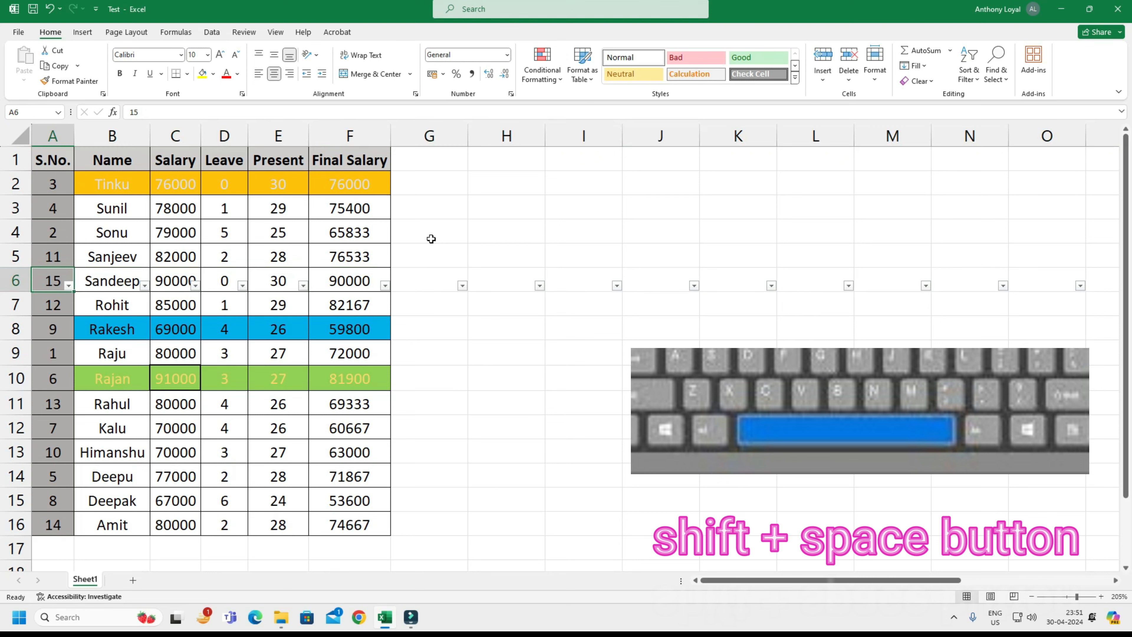
Go to header cell E1, remove the row 6 filters and turn filtering on for header row 1.
key(Right)
key(Right)
key(Right)
key(Right)
key(ctrl+Up)
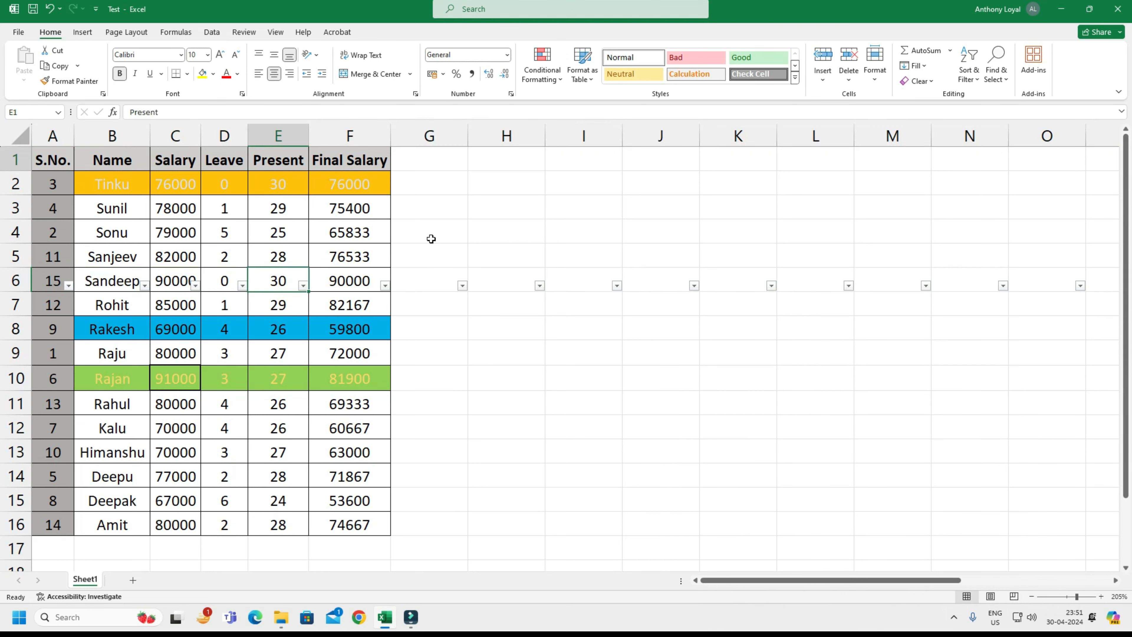
key(ctrl+shift+l)
key(ctrl+shift+l)
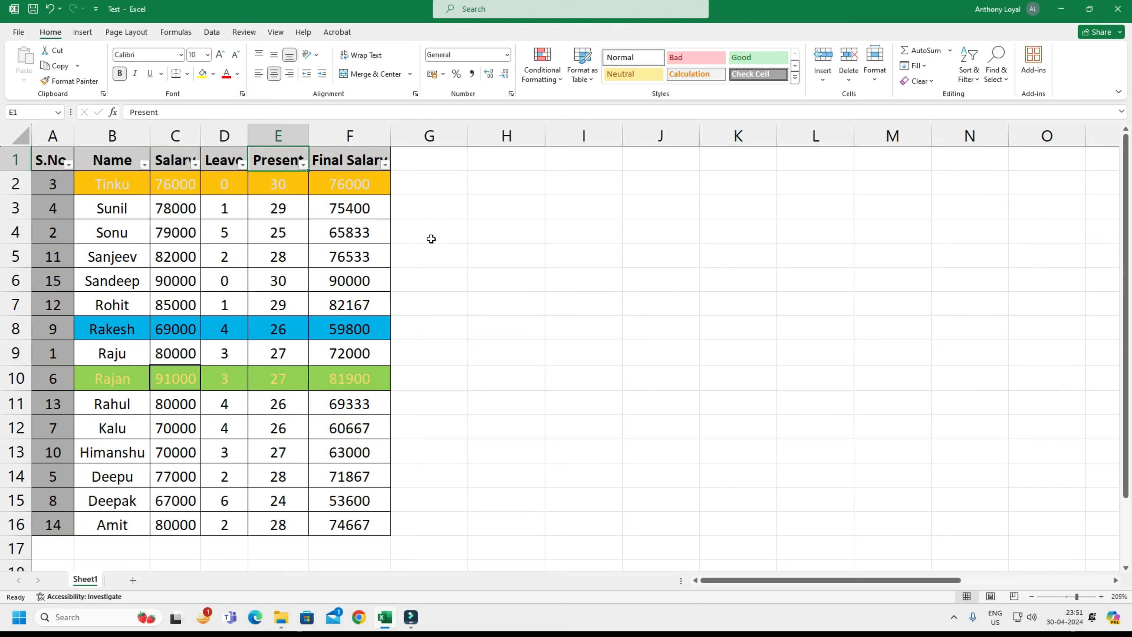
Sort the table by the serial numbers in A2:A16 from smallest to largest, expanding the selection to the adjacent columns.
key(Left)
key(Left)
key(Left)
key(Left)
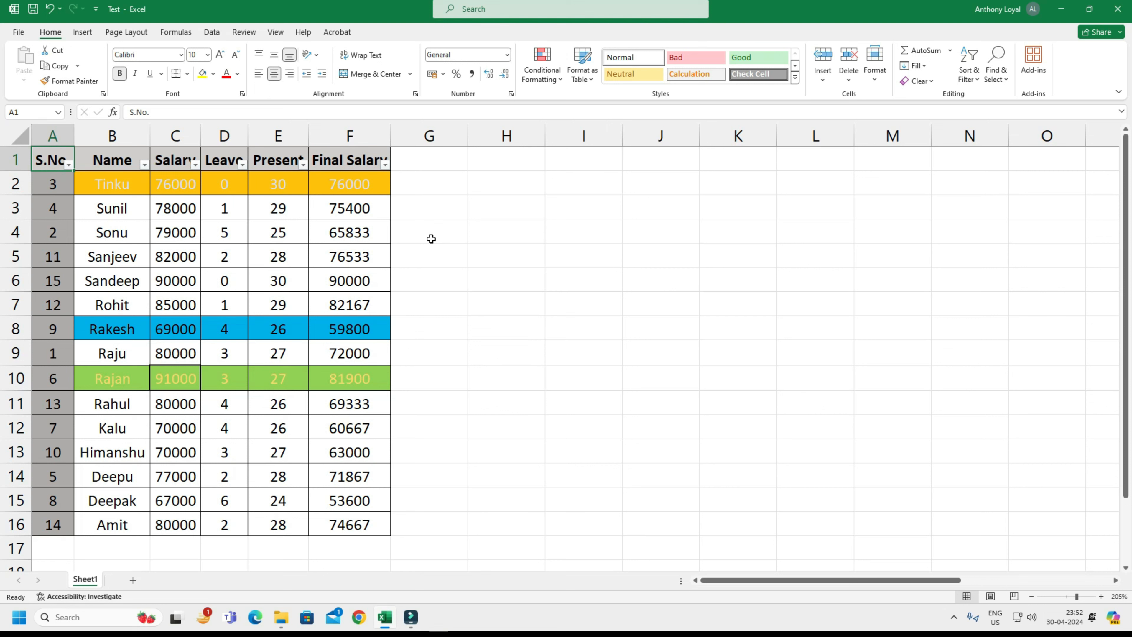
key(Down)
key(ctrl+shift+Down)
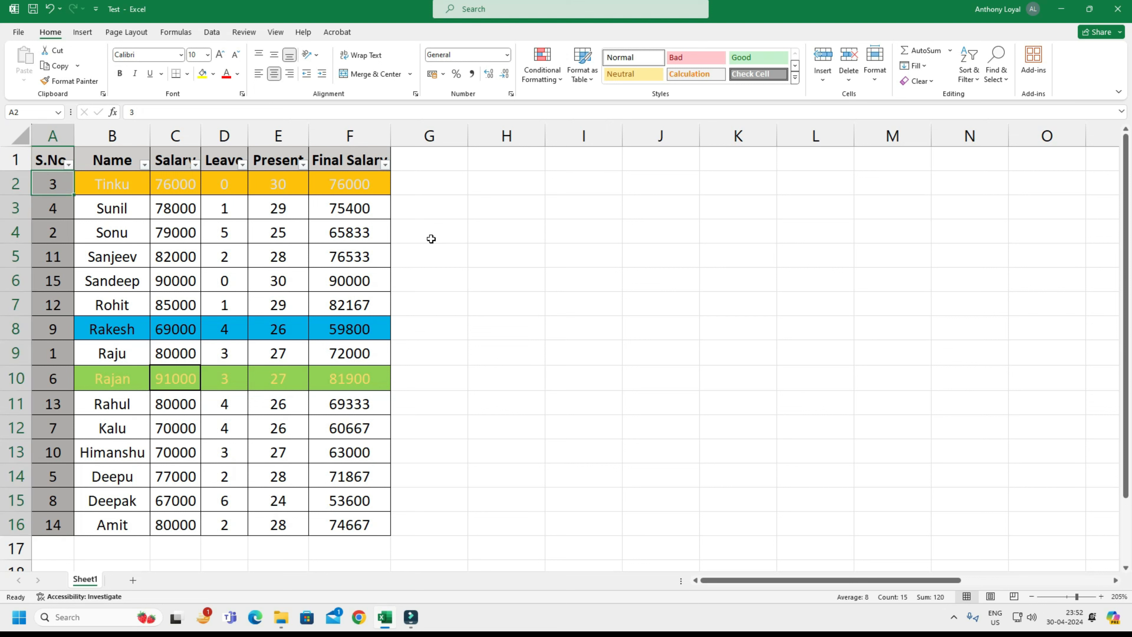
click(972, 71)
click(992, 97)
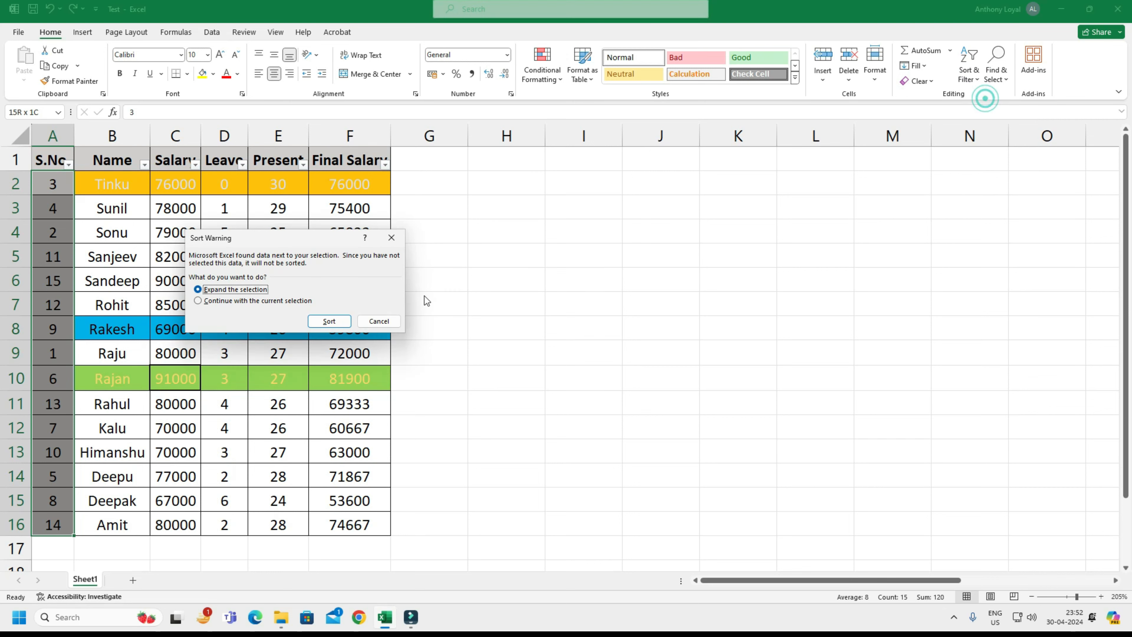
click(336, 322)
click(111, 183)
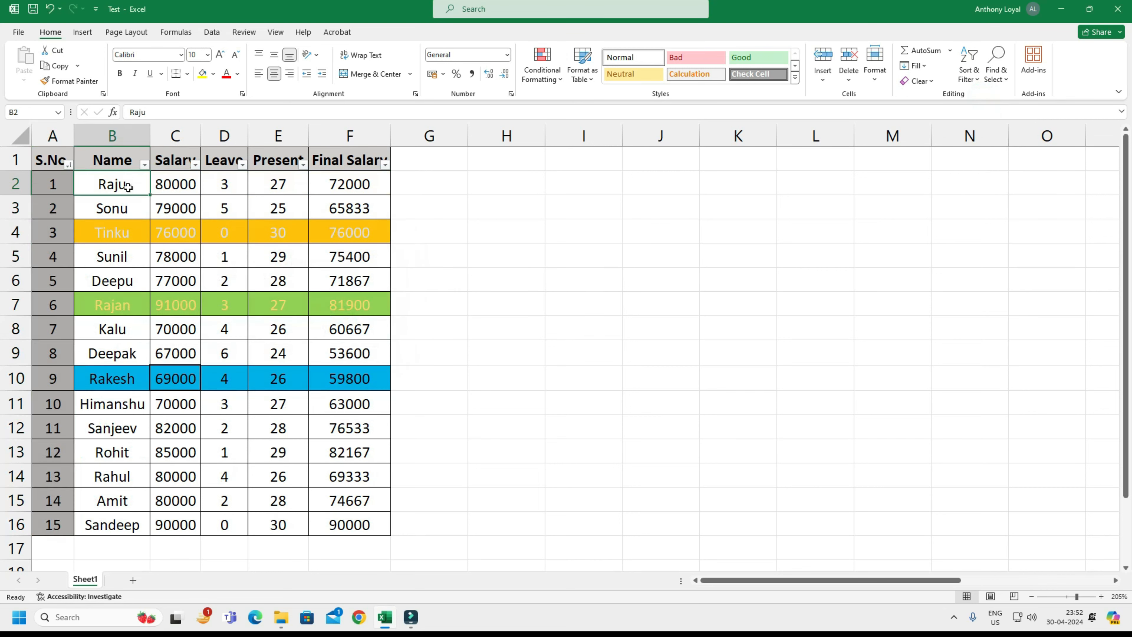
click(180, 201)
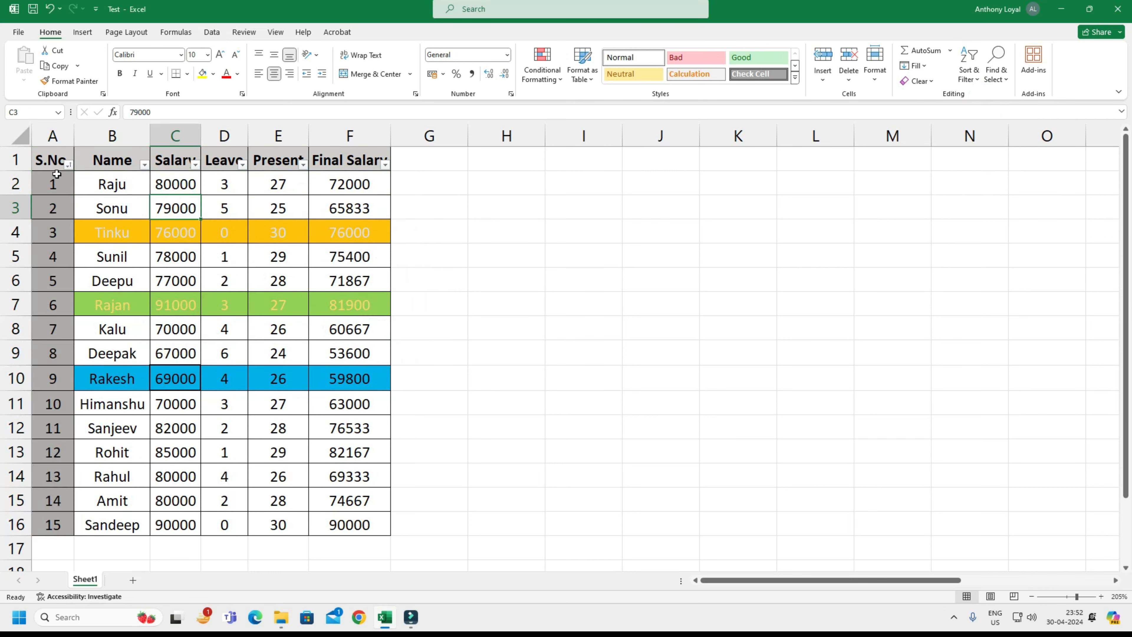
Filter the S.No. column to show only serial numbers 4, 7 and 8.
click(68, 165)
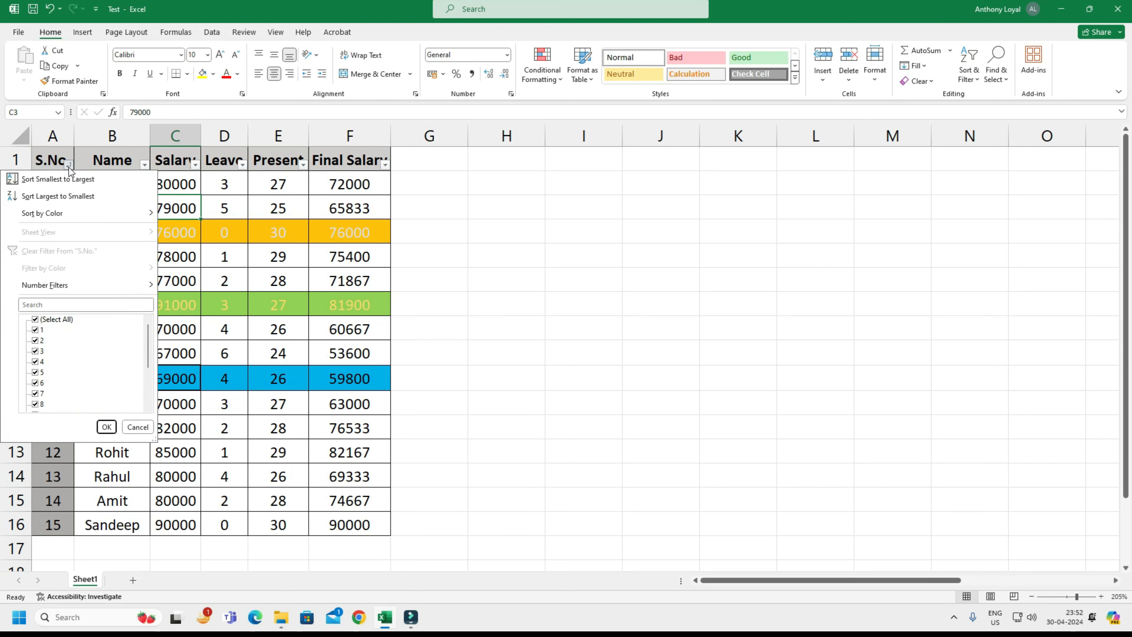
drag(148, 374, 156, 335)
click(67, 321)
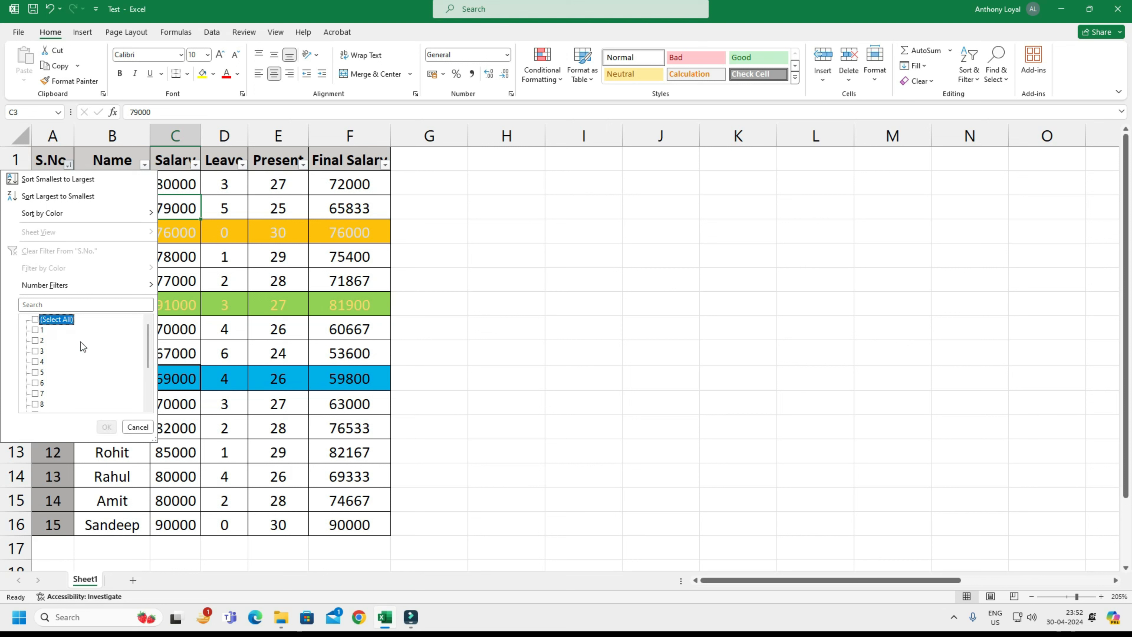
click(34, 361)
click(38, 394)
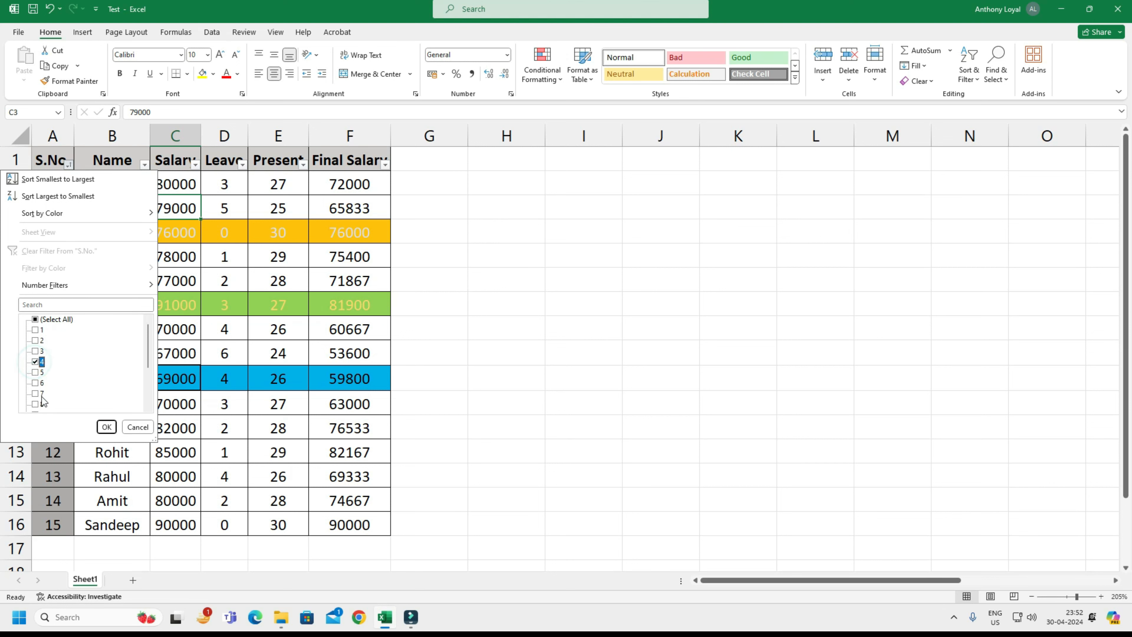
click(106, 428)
click(245, 315)
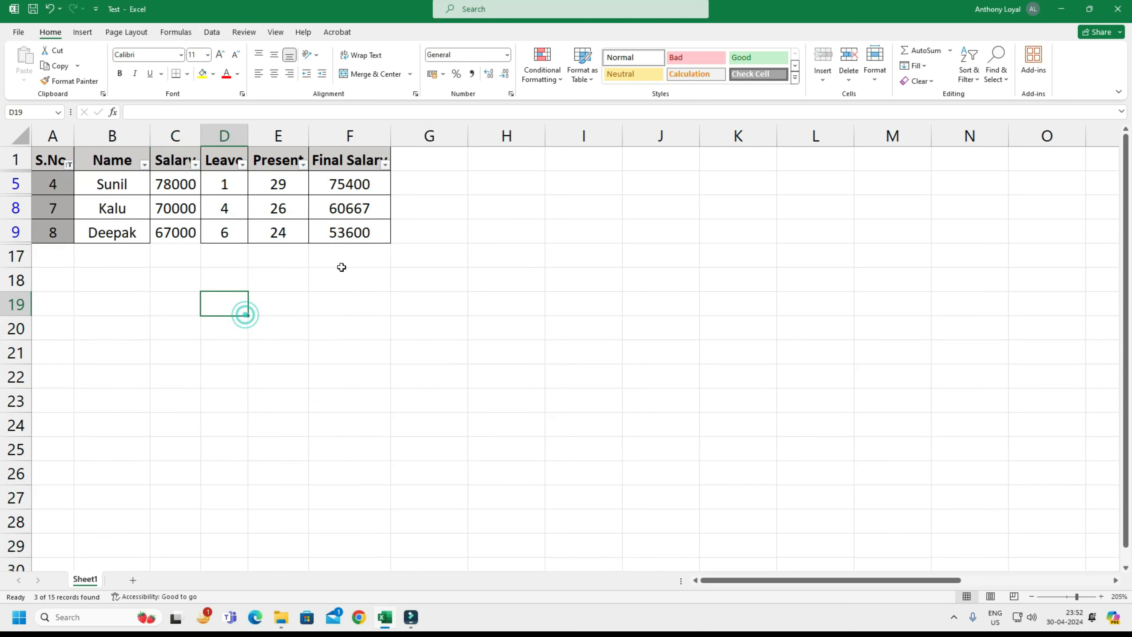
Select the filtered table to highlight it, and restore all serial numbers in the S.No. column's filter.
click(363, 233)
key(ctrl+a)
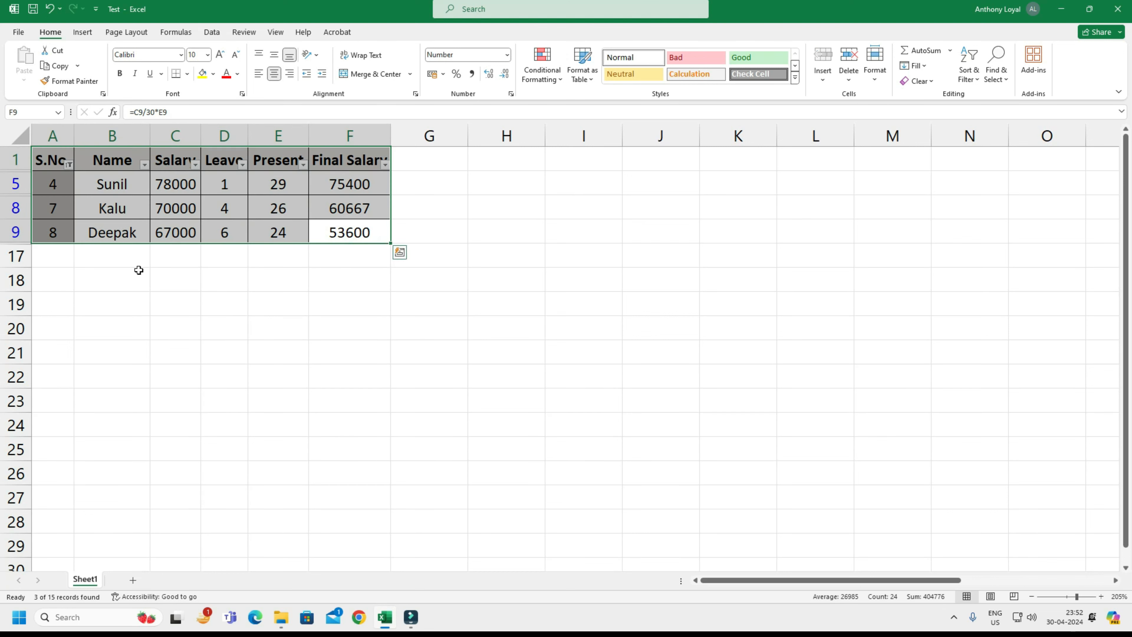
click(68, 174)
click(68, 166)
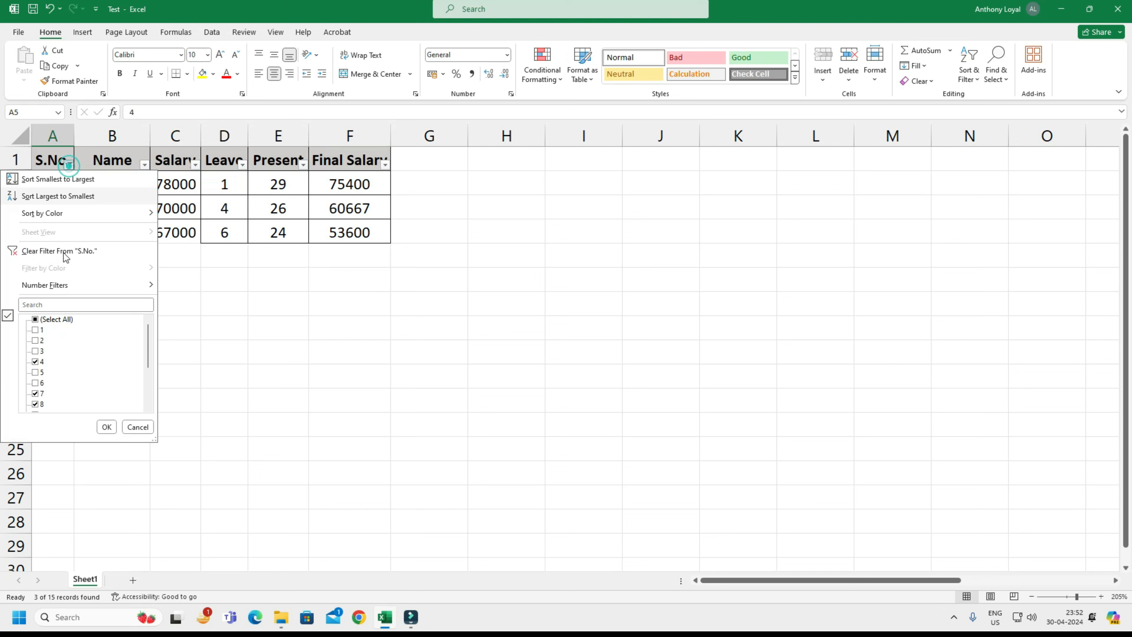
click(50, 320)
click(107, 427)
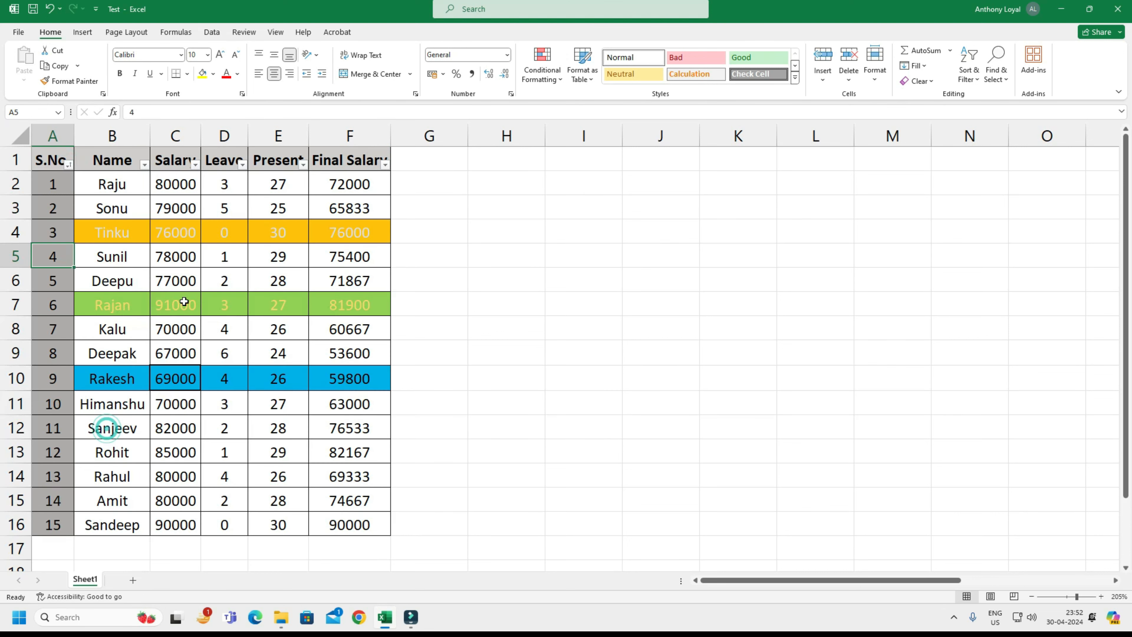
Filter the Name column to only the people with serial numbers 1, 6 and 7, and select their rows from Name to Final Salary.
click(144, 166)
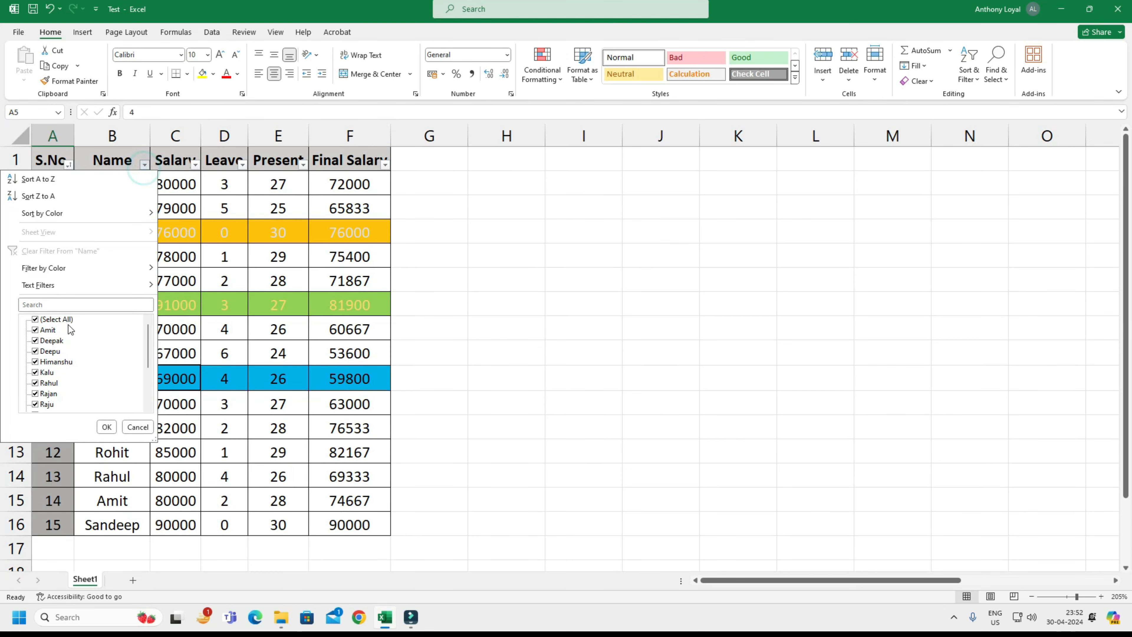
click(56, 319)
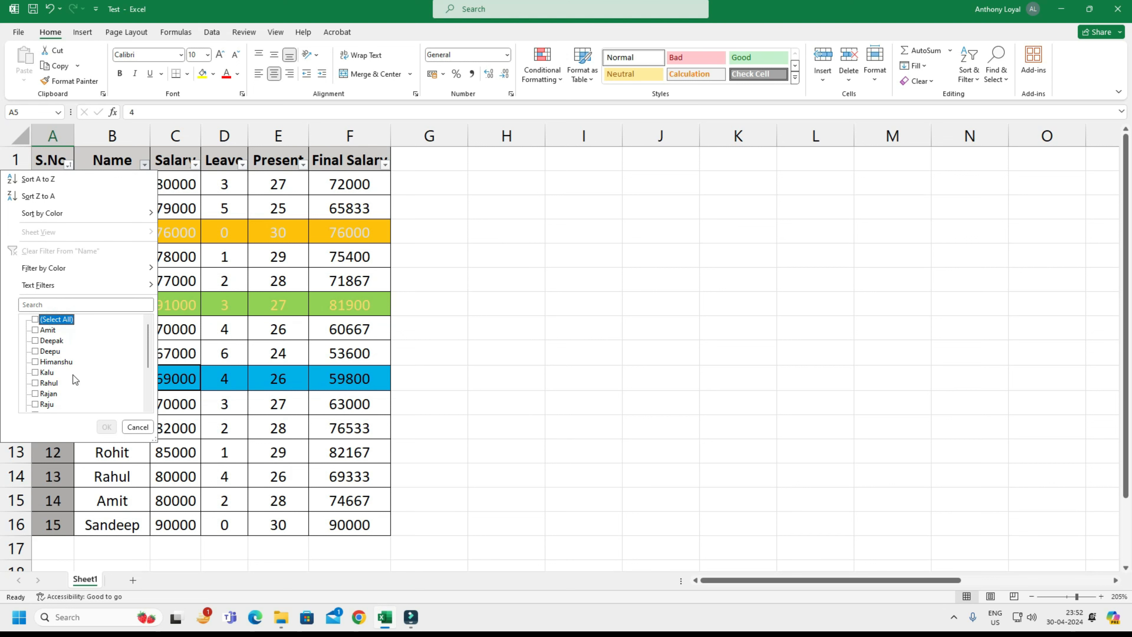
click(47, 373)
click(48, 409)
click(106, 427)
click(181, 271)
drag(109, 190, 366, 233)
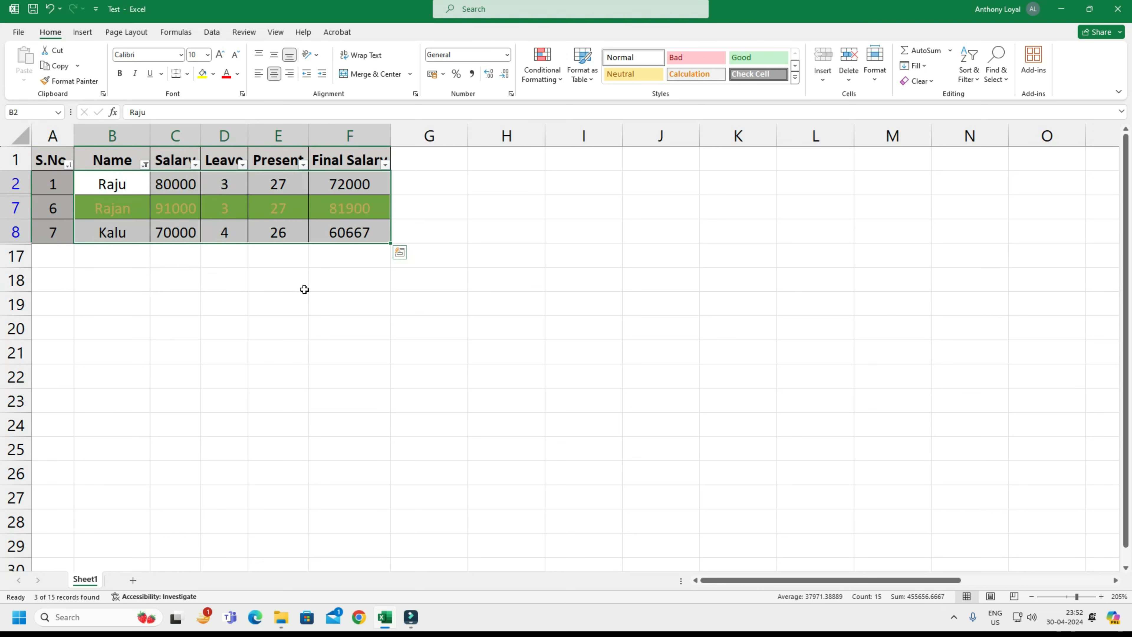
Restore all names in the Name column's filter, and select salary cell C3.
click(277, 286)
click(144, 165)
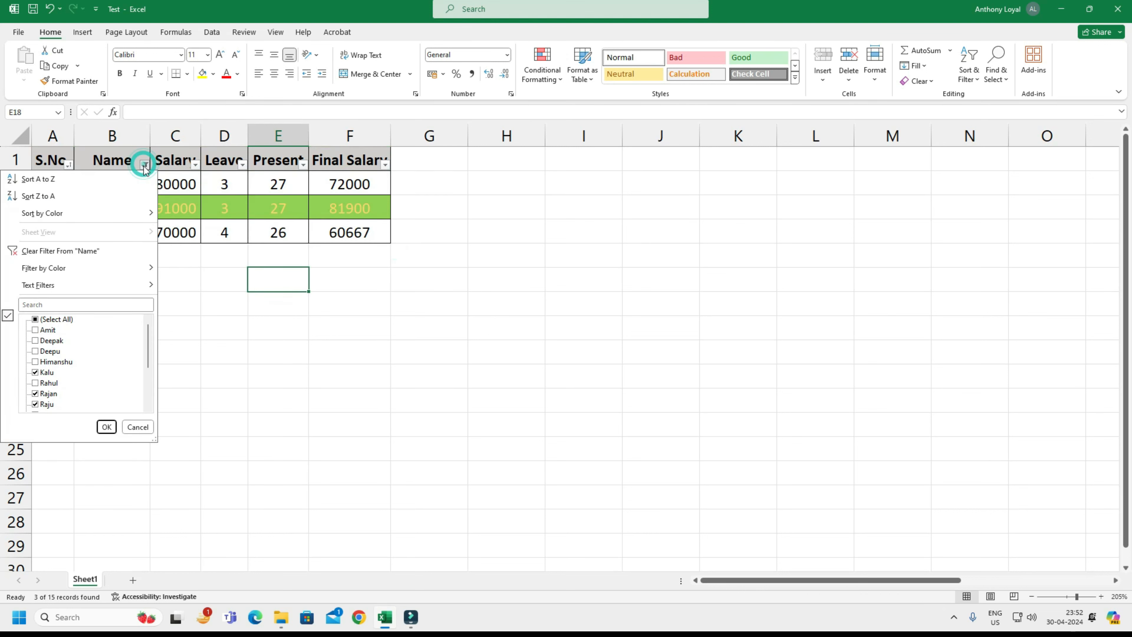
click(46, 320)
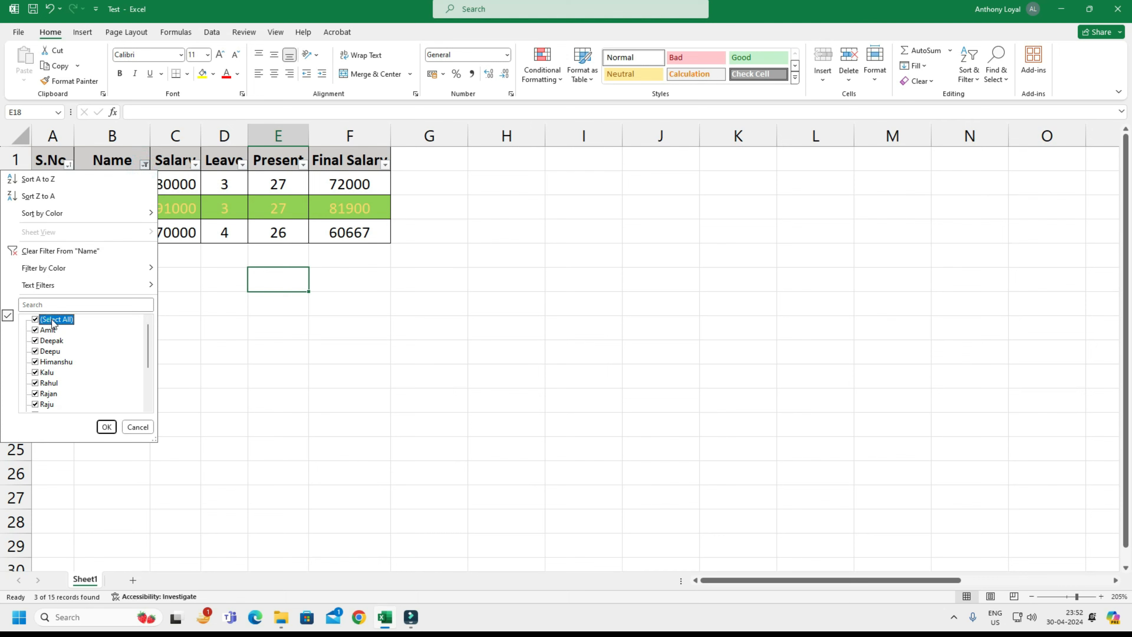
click(107, 428)
click(165, 354)
click(166, 216)
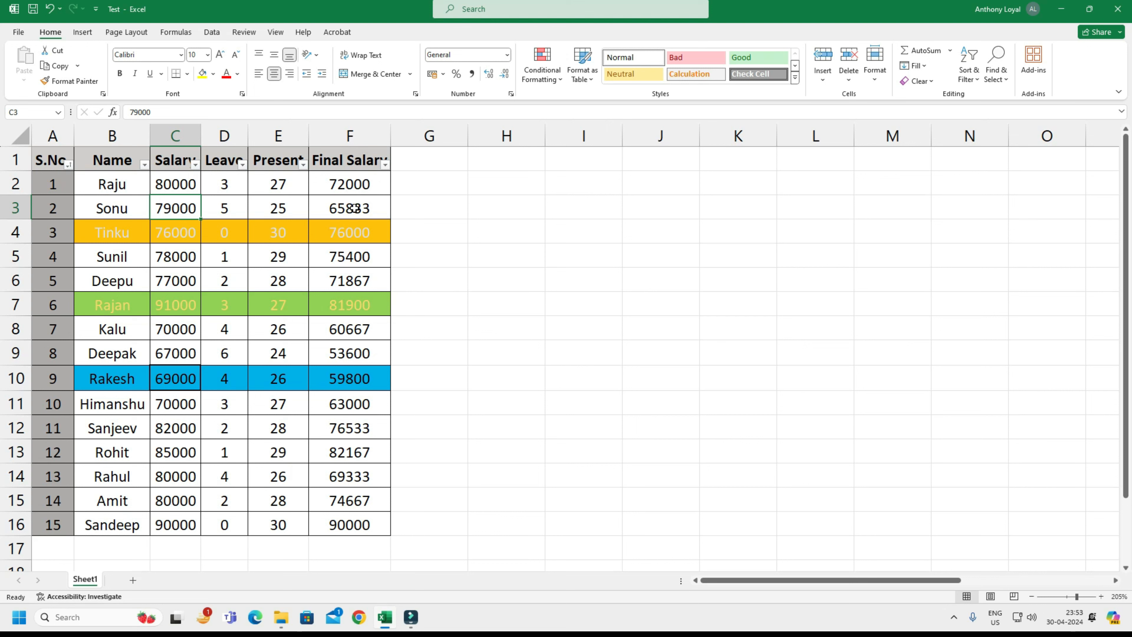
Go to the Salary header cell C1 and turn off filtering for the table.
key(Up)
key(Up)
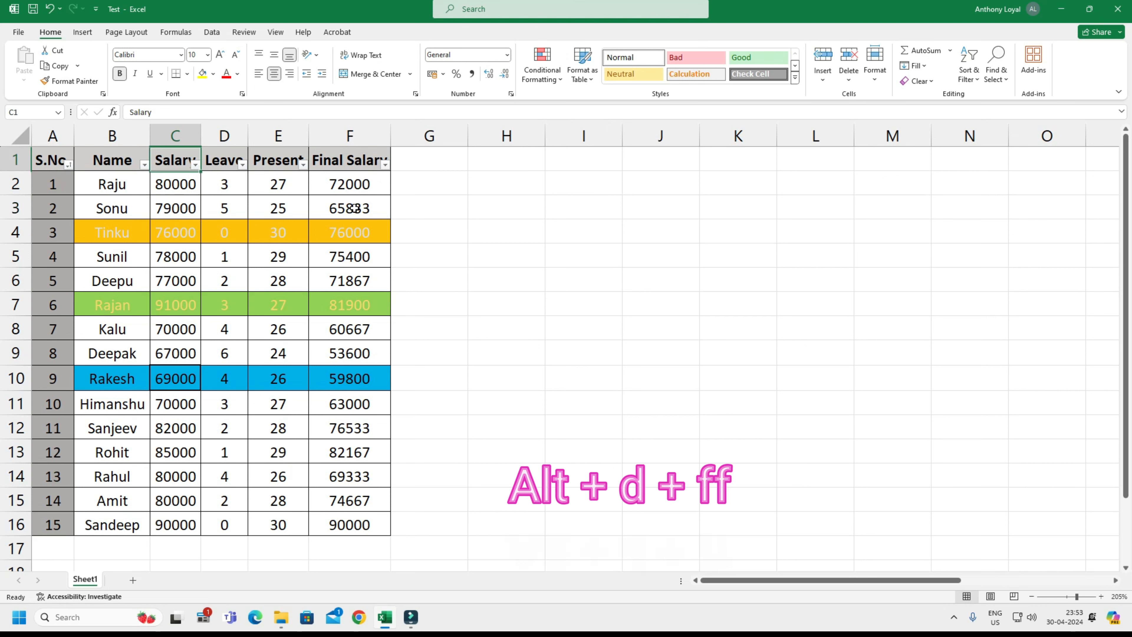
key(alt+d)
key(f)
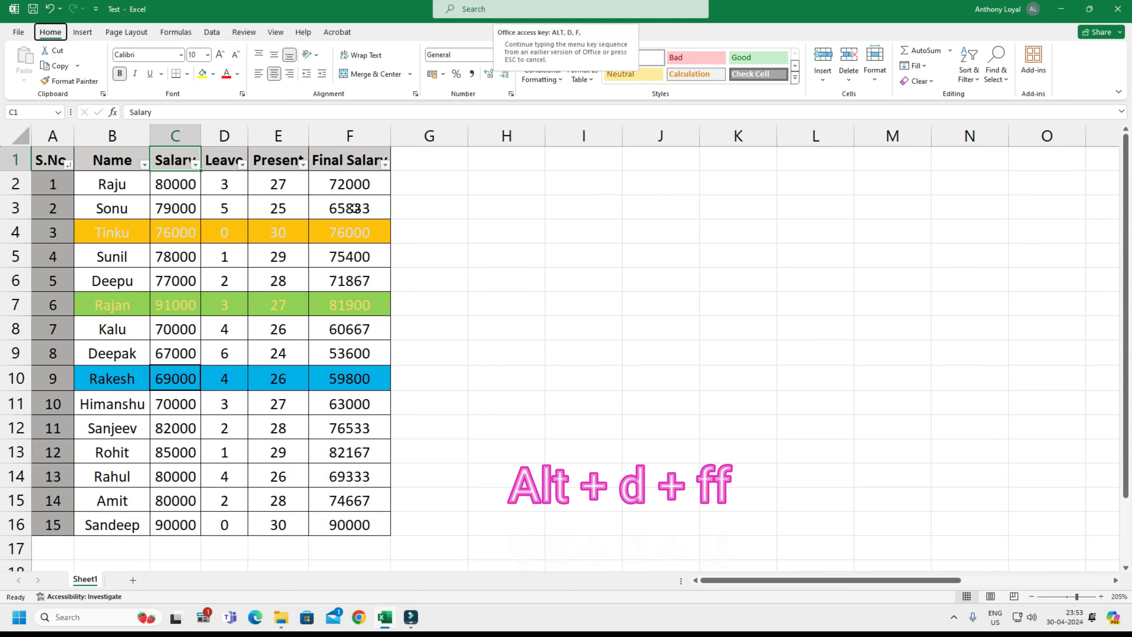
key(f)
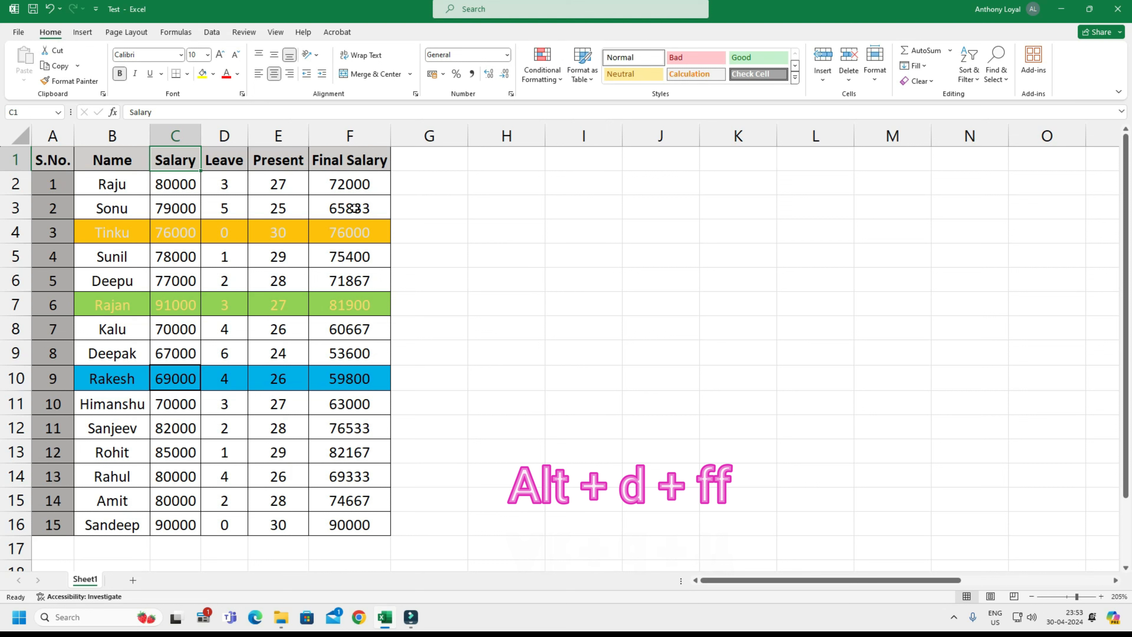